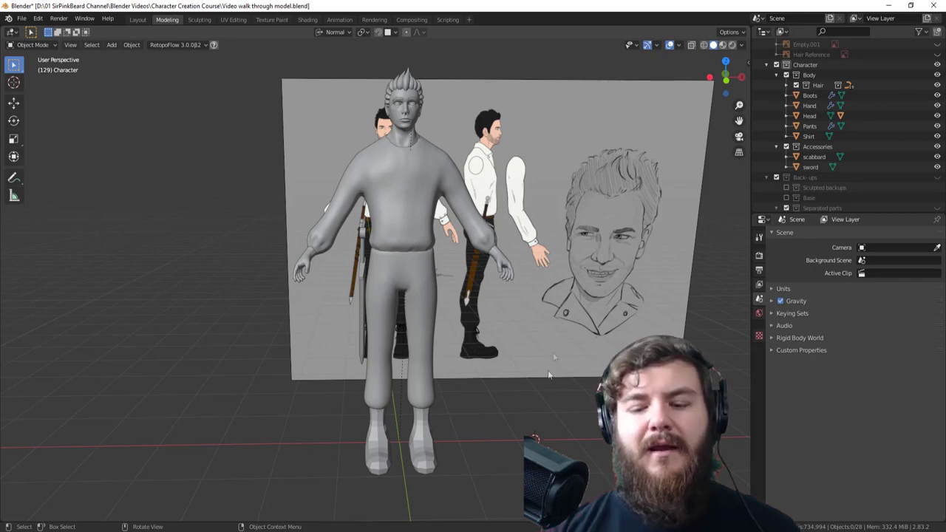
Step: Select the pants object and enter Edit Mode
middle_drag(479, 358, 555, 373)
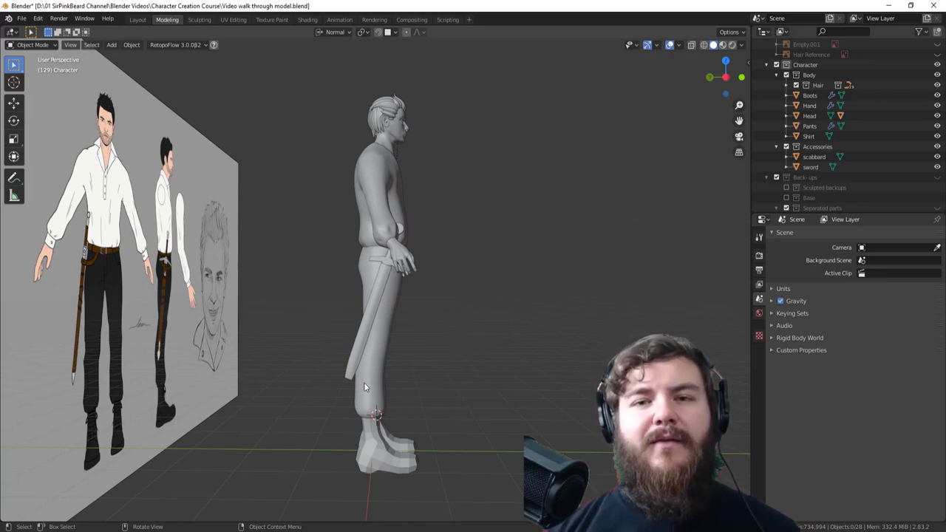
middle_drag(268, 360, 525, 215)
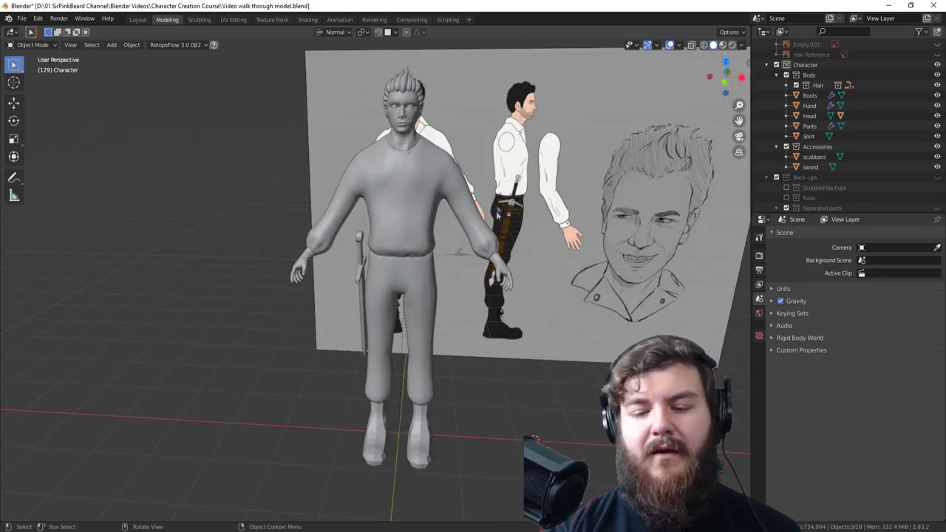
middle_drag(508, 218, 477, 355)
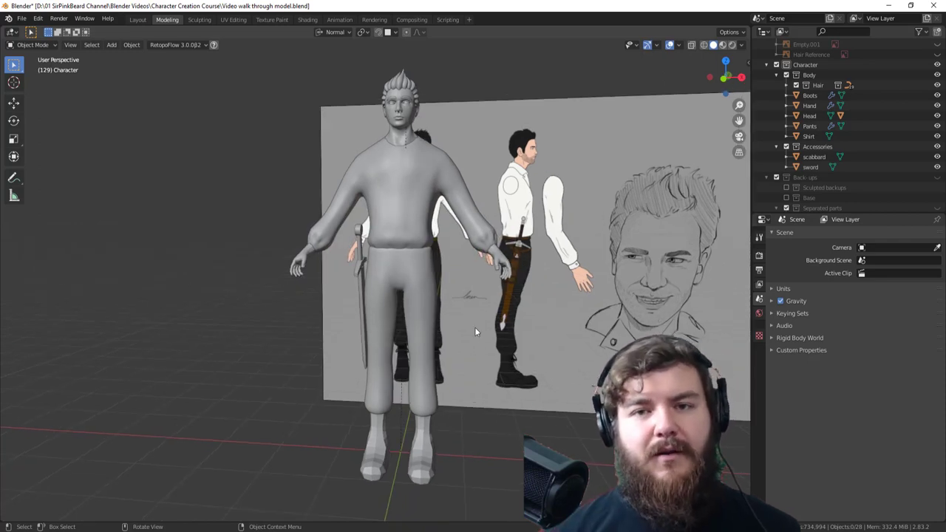
click(377, 399)
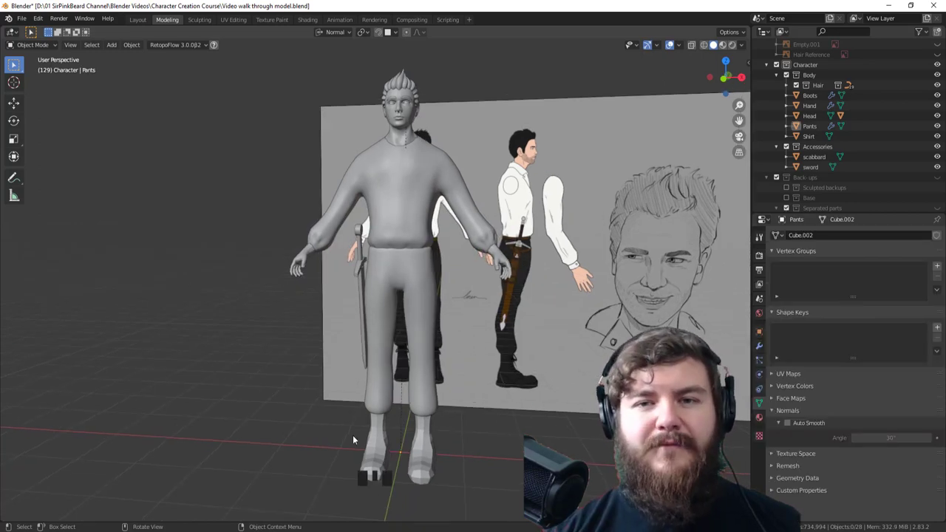
click(423, 308)
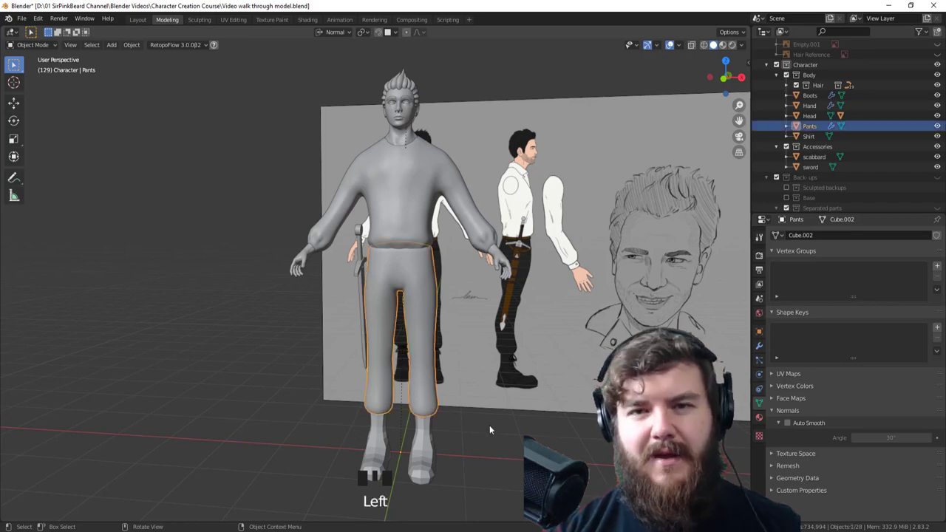
key(Tab)
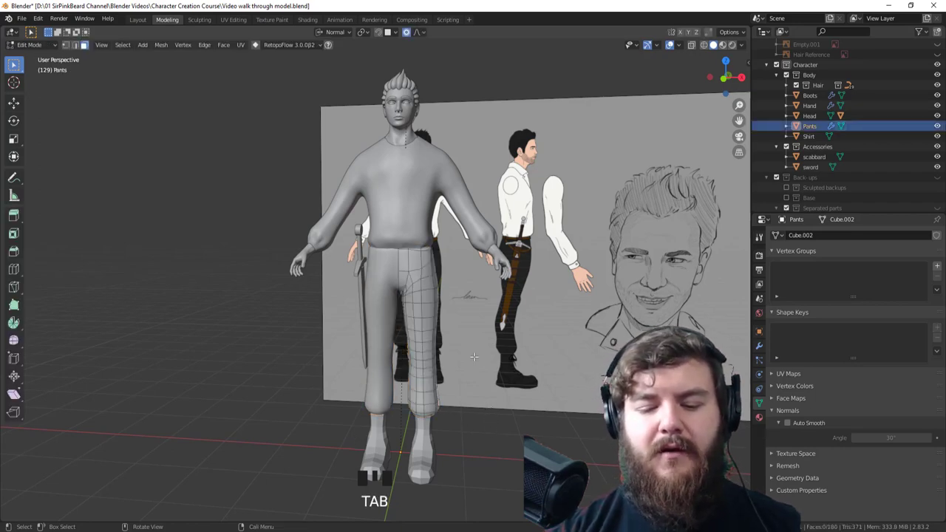
Step: Duplicate the pants' waist edge loop in place and separate it into a new object
middle_drag(470, 310, 445, 307)
alt+click(412, 252)
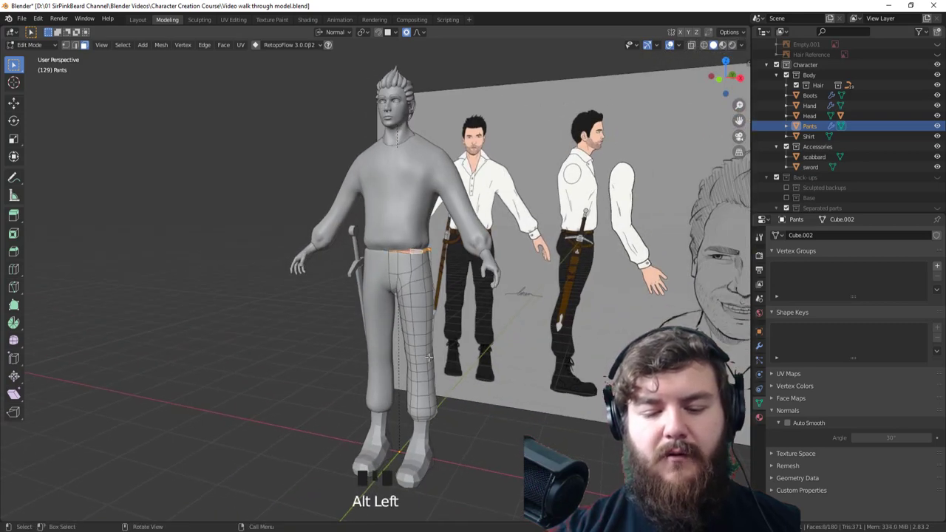
middle_drag(500, 390, 373, 378)
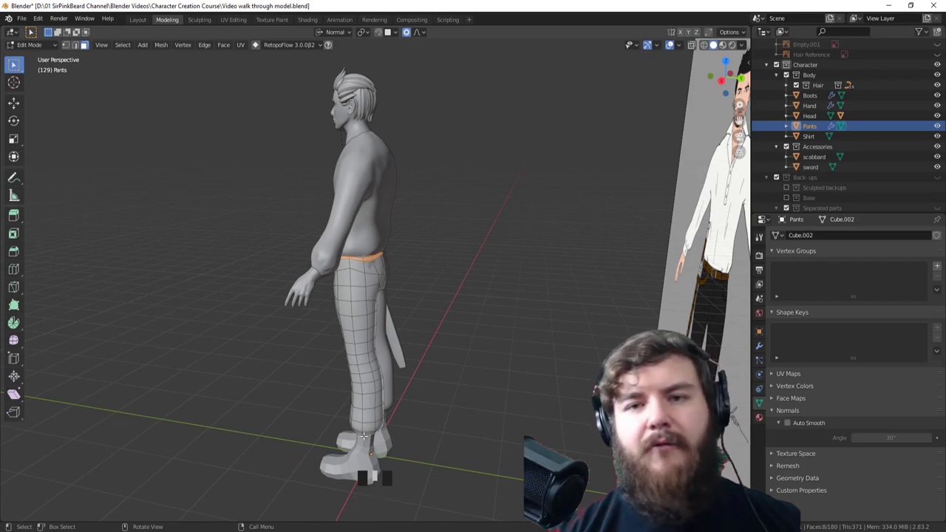
middle_drag(393, 317, 478, 308)
key(shift+d)
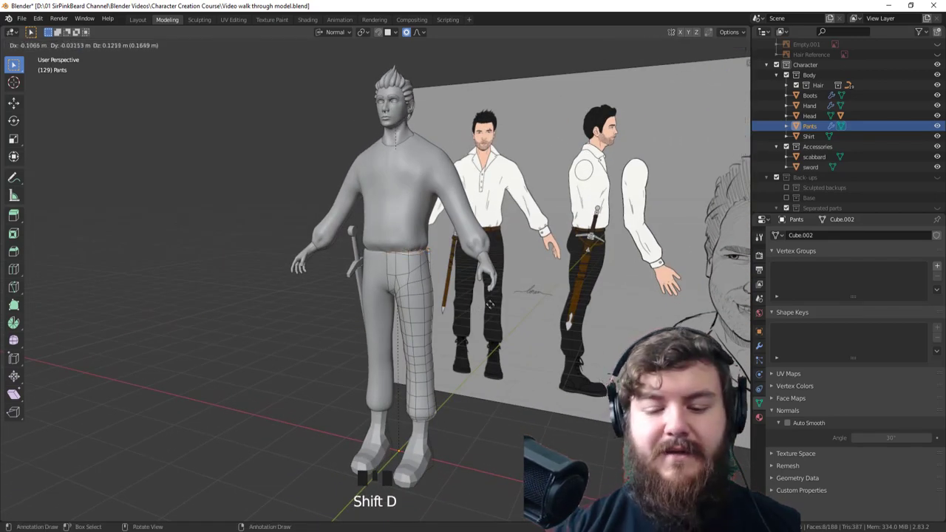
right_click(496, 313)
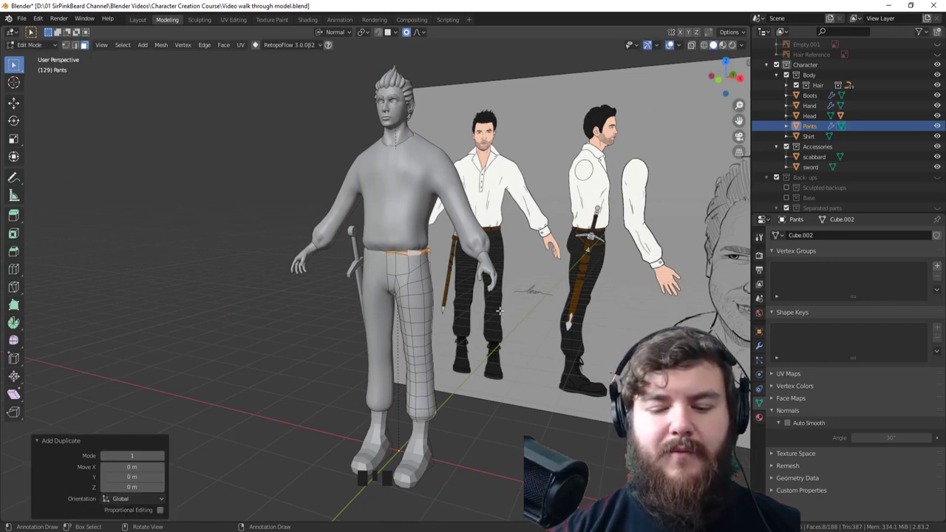
key(p)
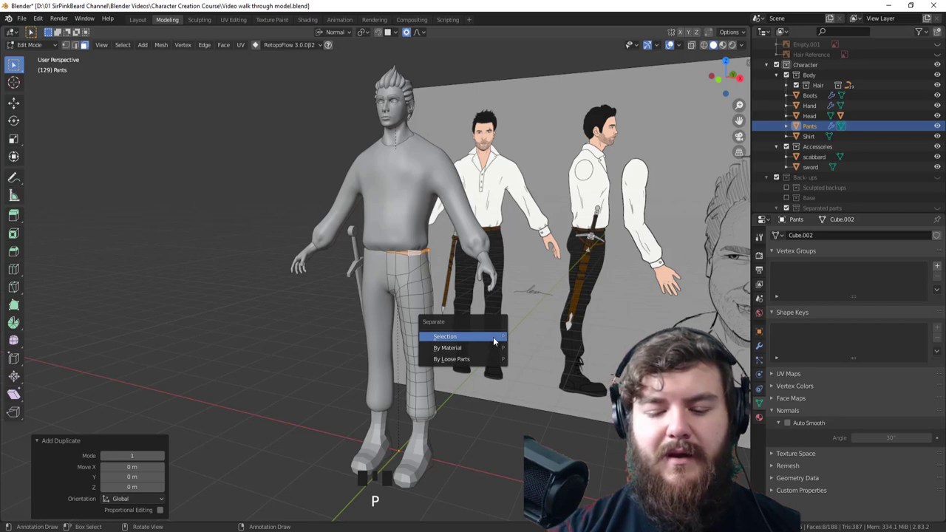
click(493, 337)
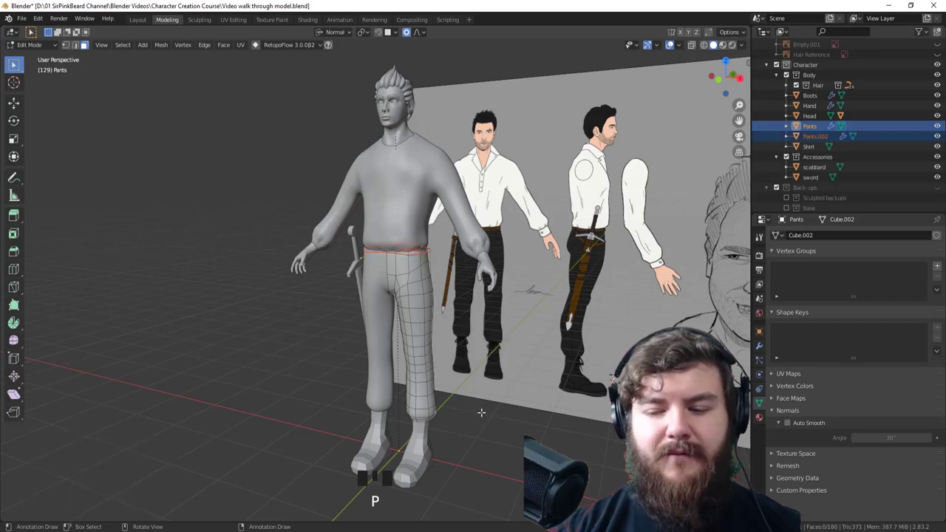
Step: Rename the separated object to 'belt' and return to Object Mode
double_click(810, 126)
key(Left)
key(Left)
key(Left)
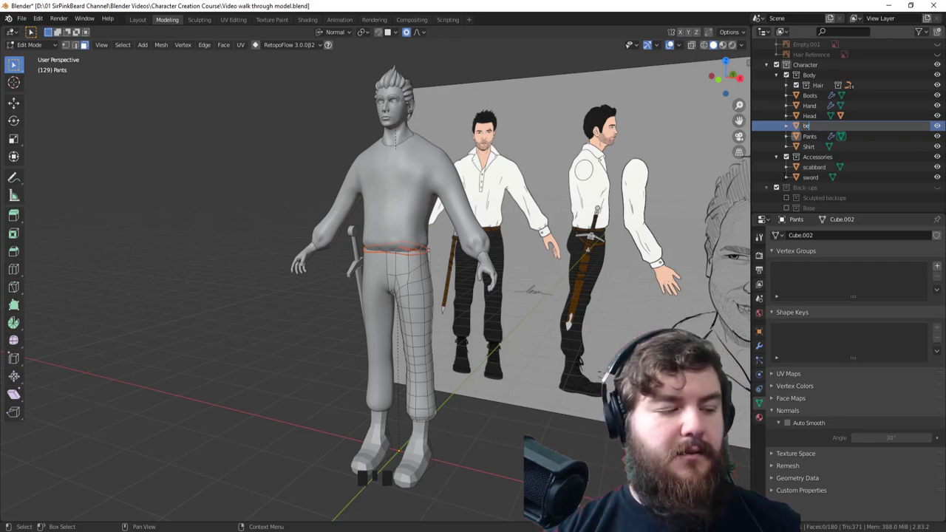
key(Return)
key(Tab)
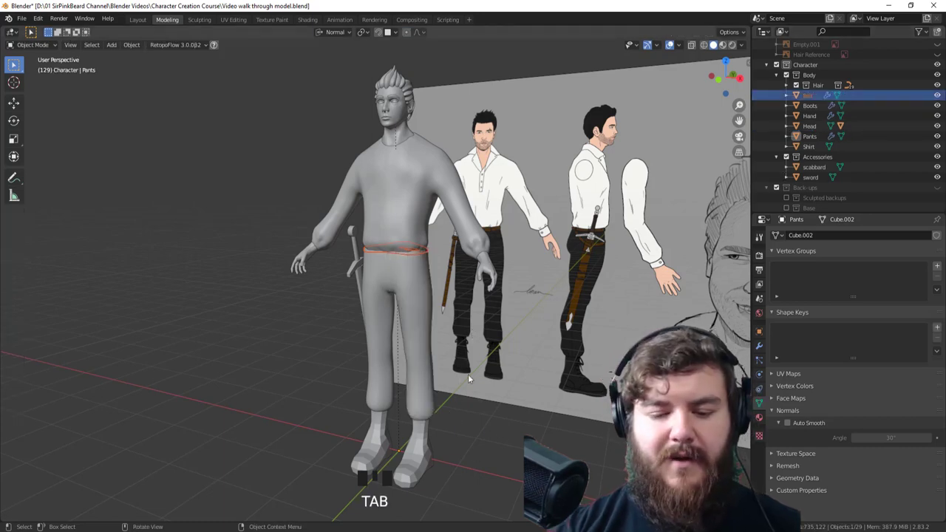
Step: Hide the Shirt, Hand and Accessories (sword and scabbard) in the outliner
click(412, 257)
click(412, 256)
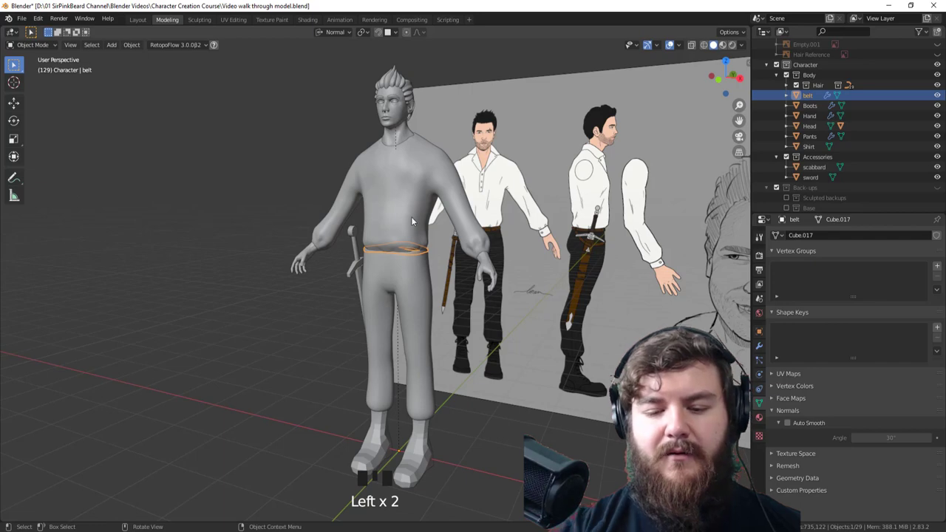
click(371, 215)
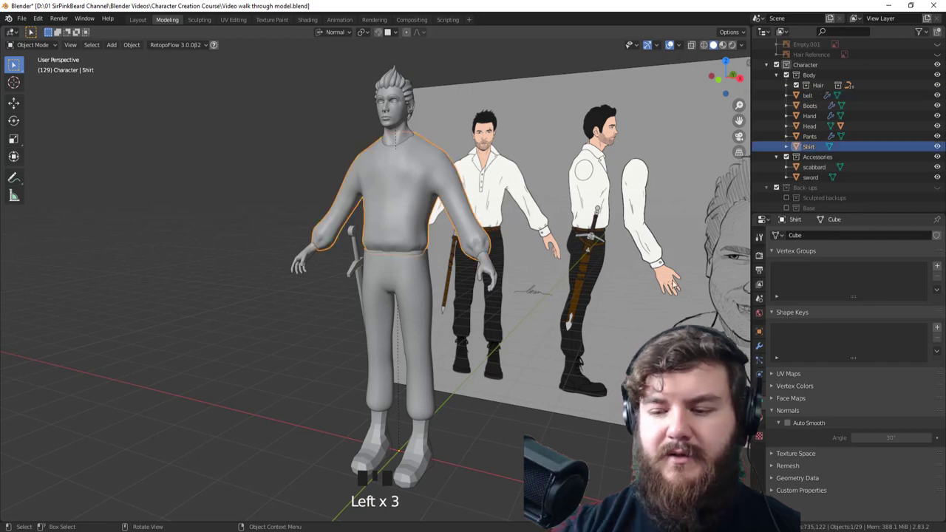
click(937, 146)
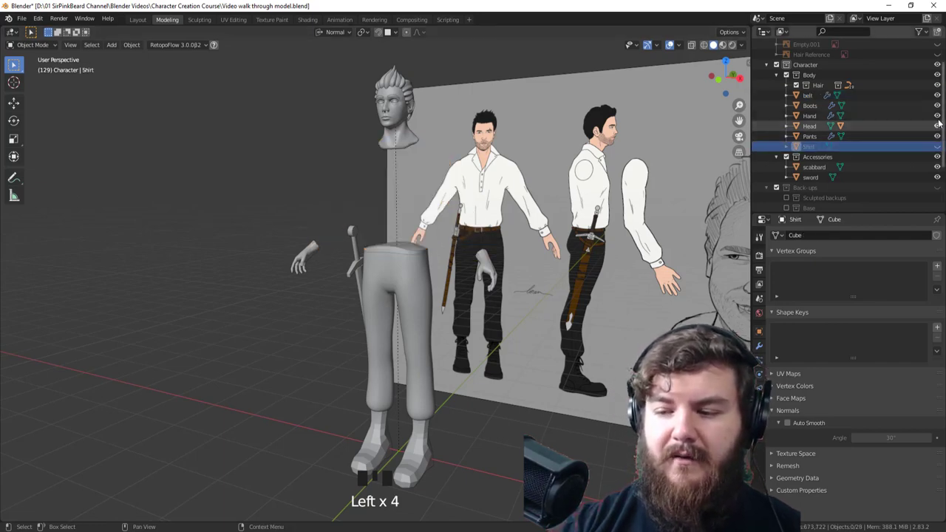
click(937, 116)
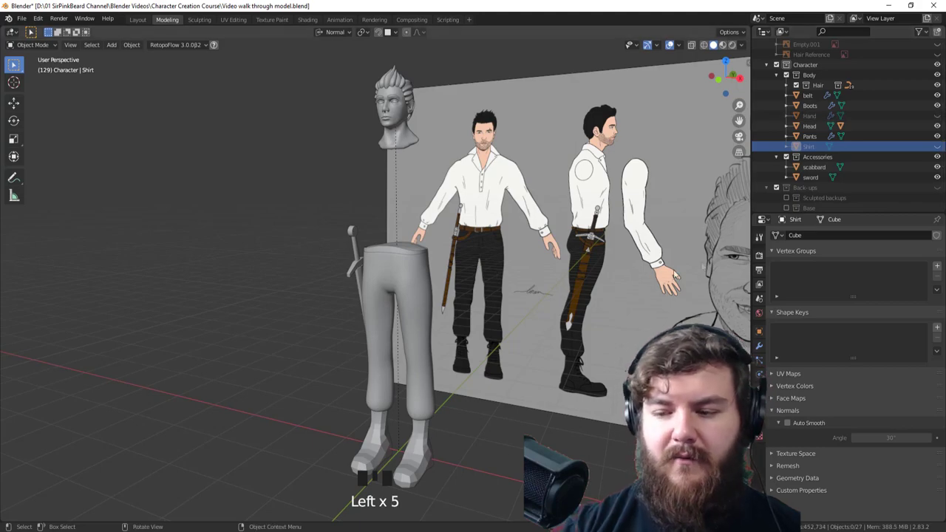
click(937, 157)
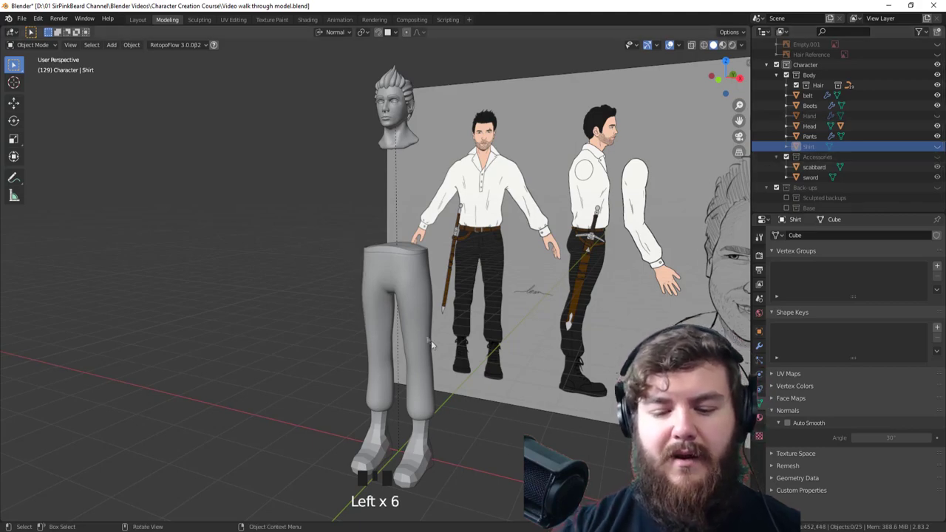
Step: Select the belt and enter its Edit Mode
middle_drag(421, 348, 433, 412)
click(439, 319)
key(Tab)
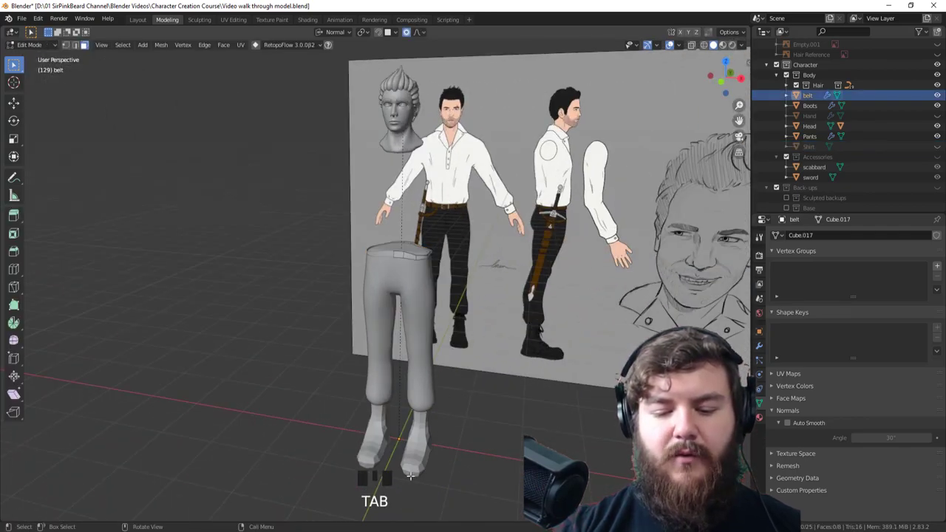
Step: Switch to edge select, pick the belt's top edge loop and use Global orientation
key(2)
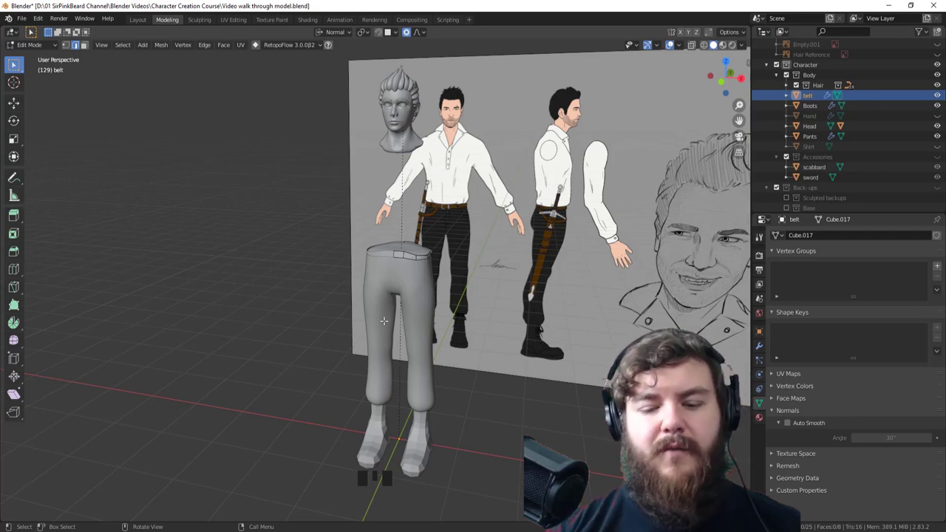
middle_drag(491, 310, 391, 279)
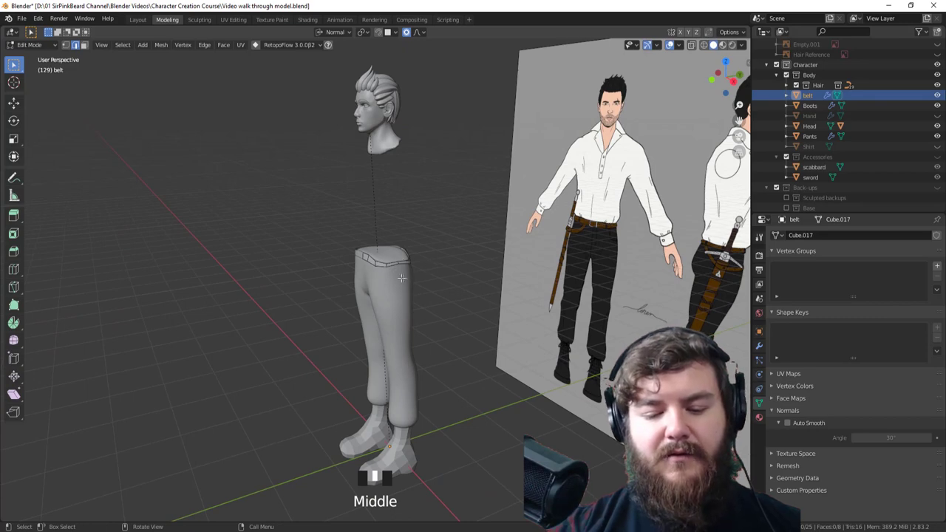
middle_drag(408, 263, 400, 311)
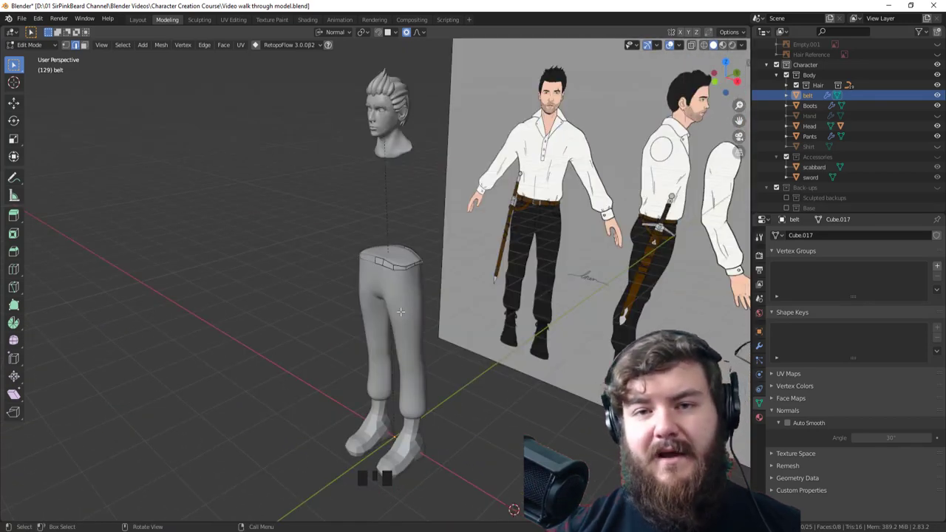
key(2)
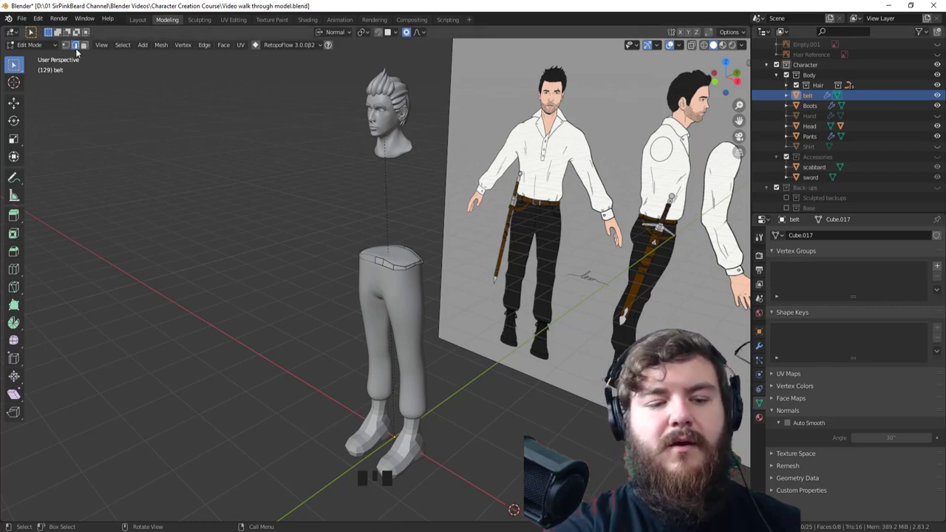
alt+click(400, 265)
middle_drag(488, 325, 495, 317)
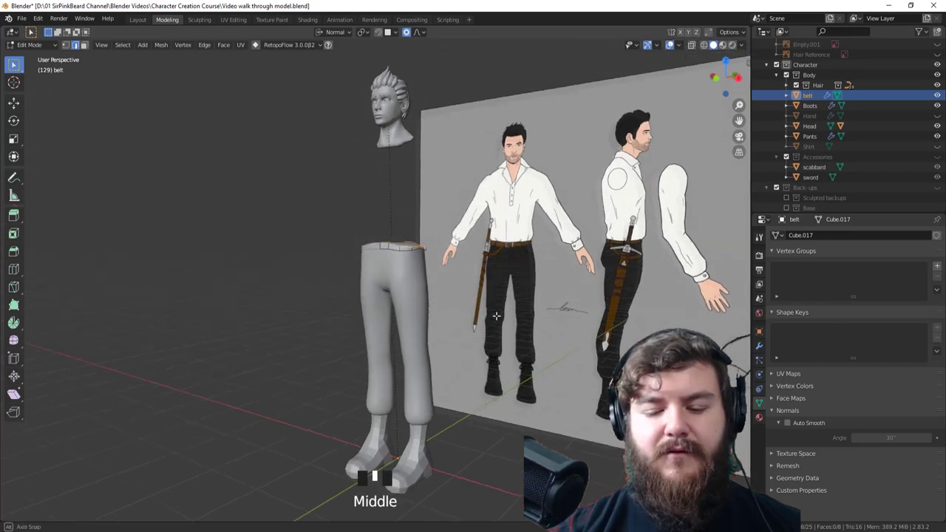
scroll(420, 463, up, 4)
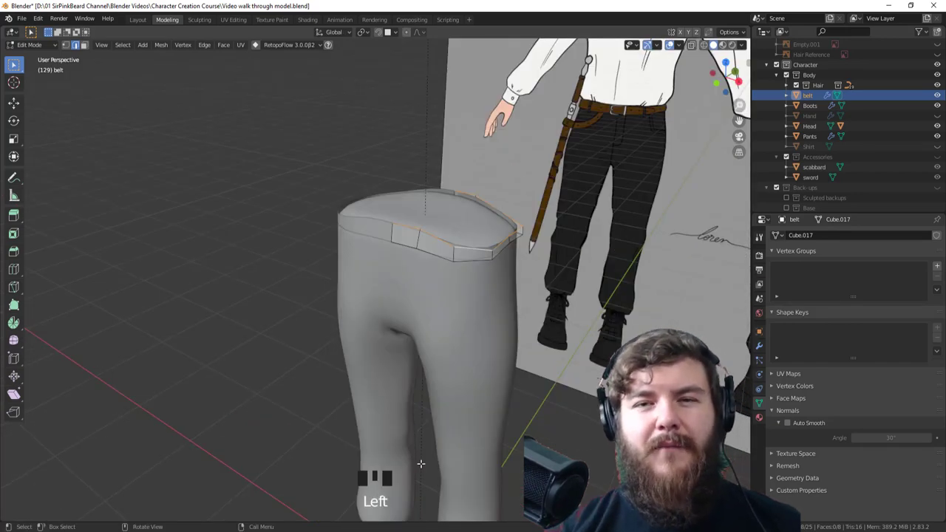
click(345, 34)
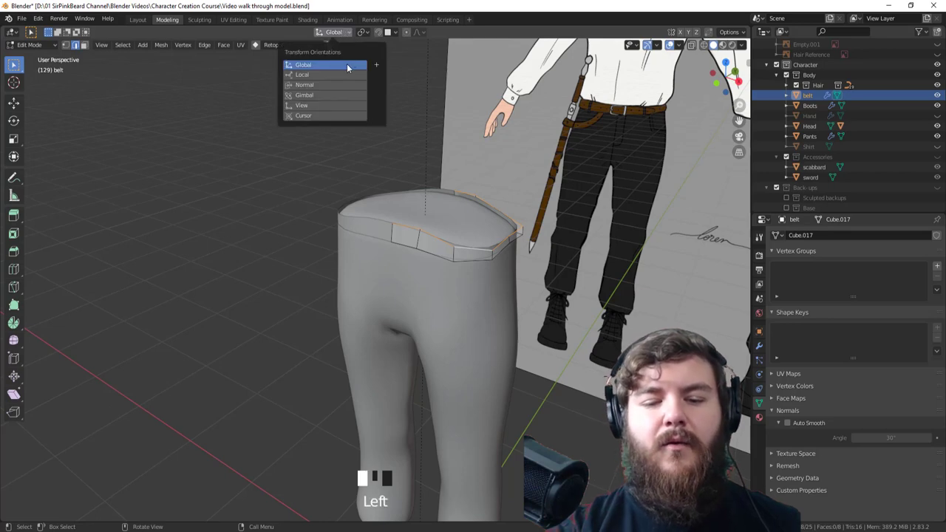
click(345, 65)
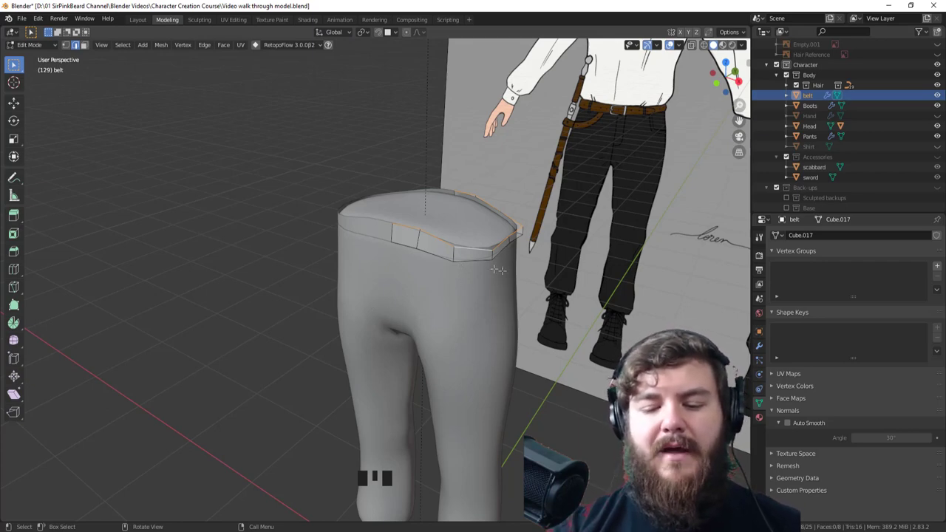
Step: Flatten the top edge loop to zero height along Z
key(s)
key(z)
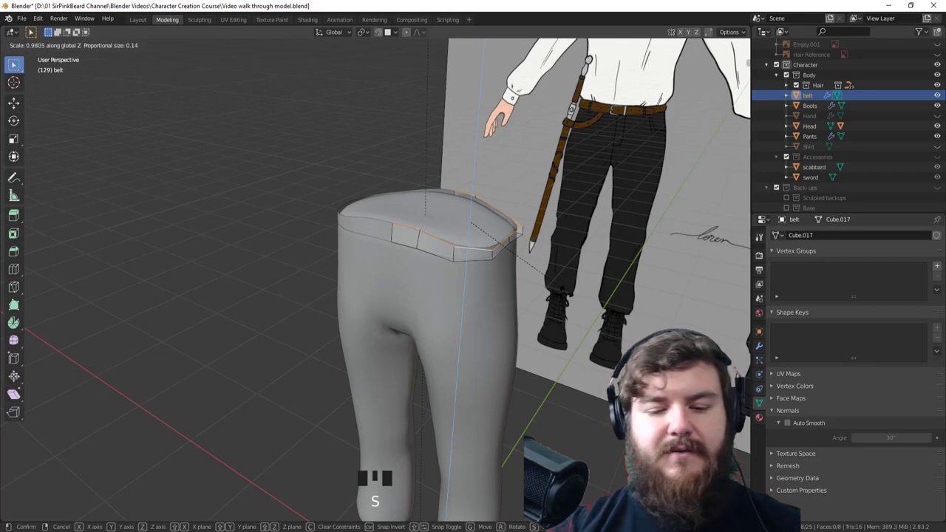
key(0)
key(Return)
middle_drag(568, 295, 396, 189)
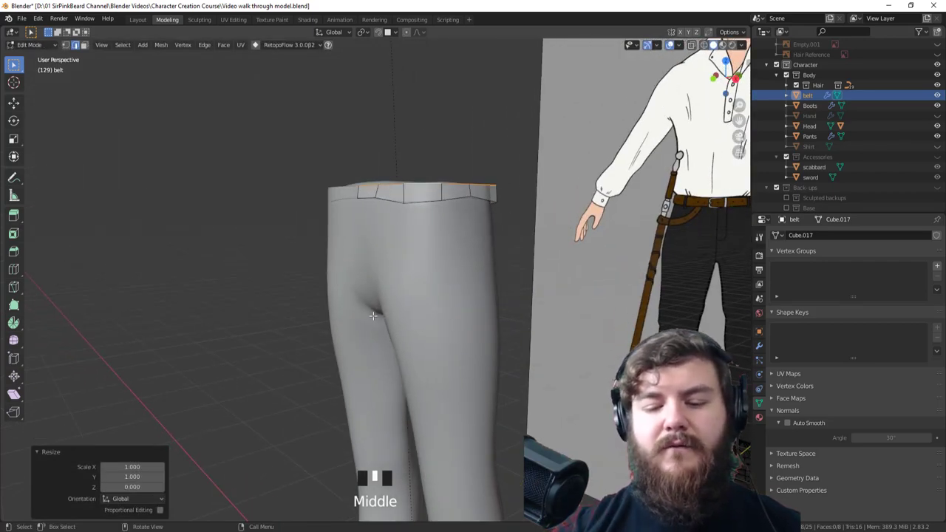
middle_drag(532, 231, 464, 266)
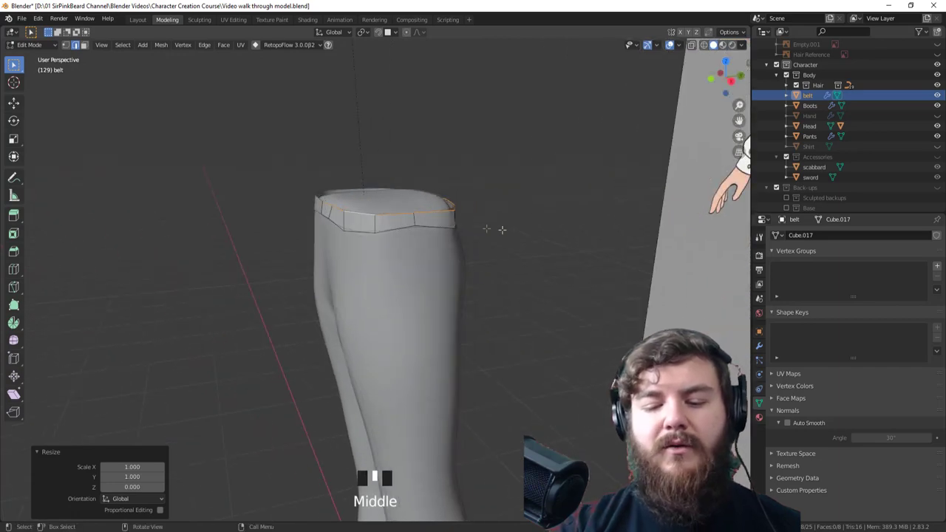
middle_drag(502, 230, 294, 211)
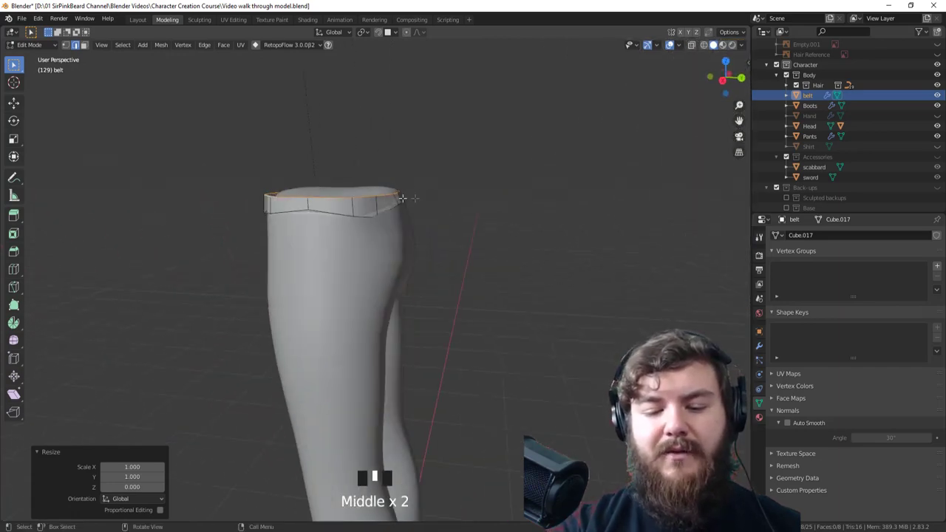
middle_drag(342, 251, 423, 246)
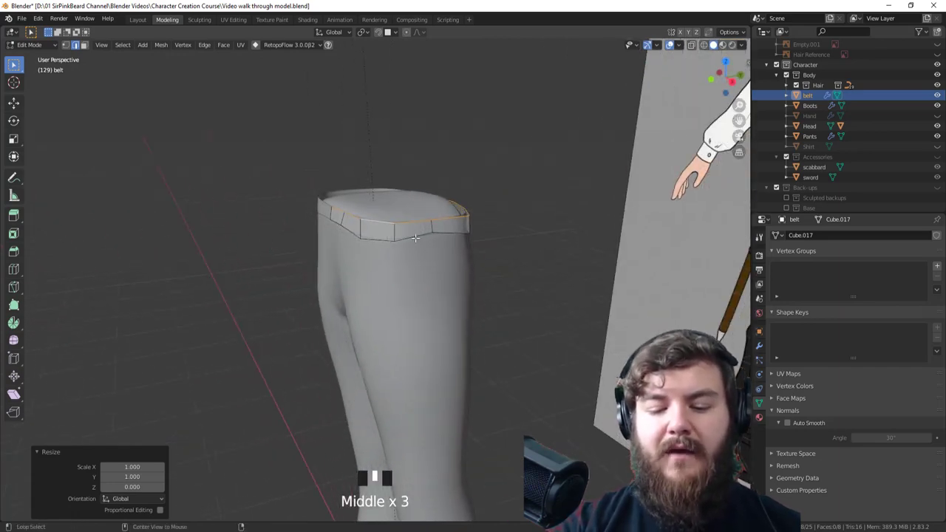
Step: Flatten the belt's bottom edge loop to zero height along Z as well
alt+click(416, 238)
mouse_move(521, 319)
middle_down()
mouse_move(547, 323)
mouse_move(522, 328)
middle_up()
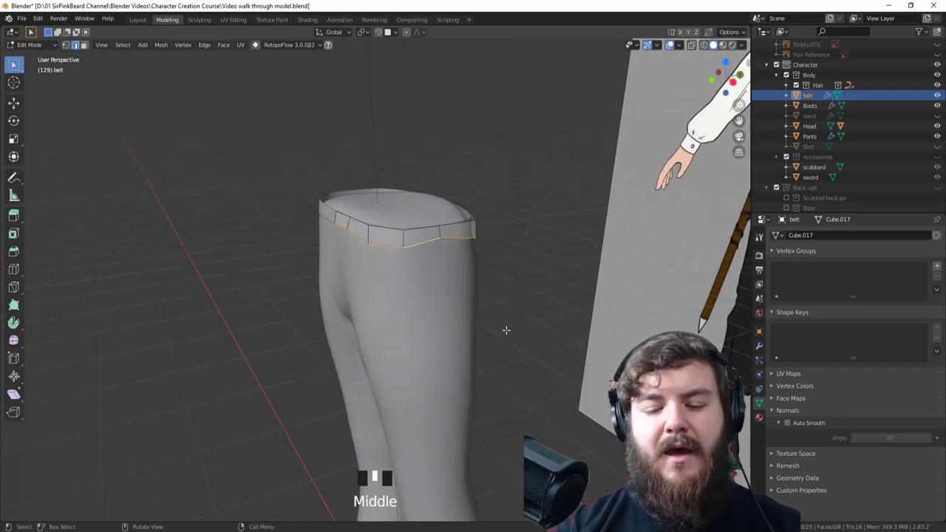
key(s)
key(z)
key(0)
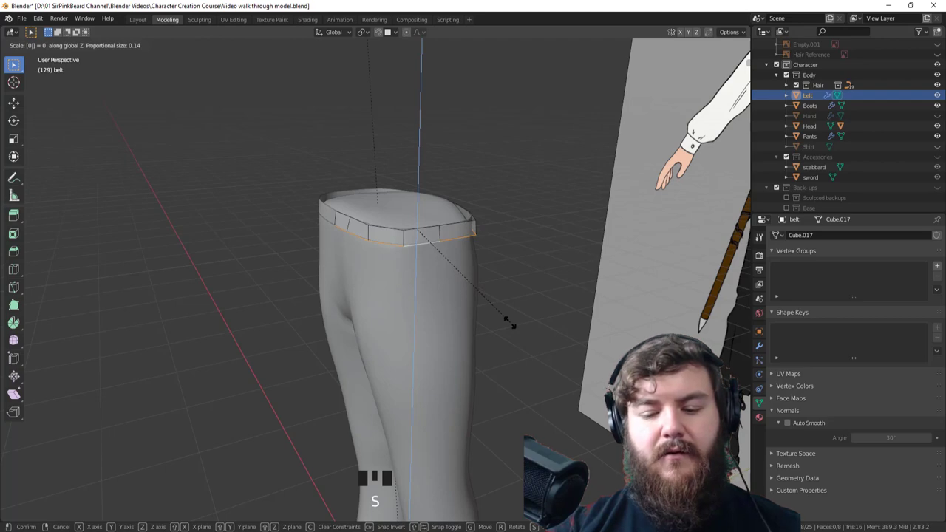
click(509, 323)
middle_drag(552, 366, 468, 363)
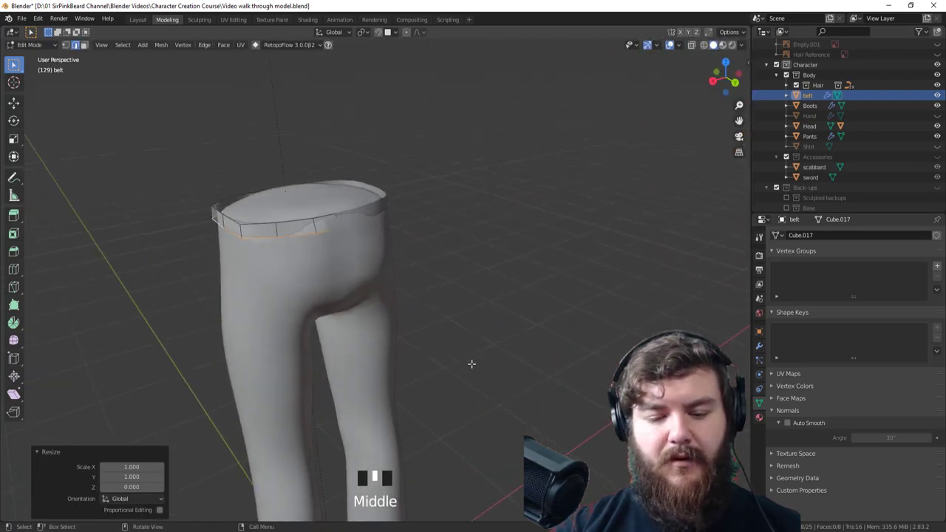
click(333, 229)
middle_drag(355, 264, 403, 274)
Step: Move a few belt edges and a face so they rest on the pants
key(g)
click(407, 276)
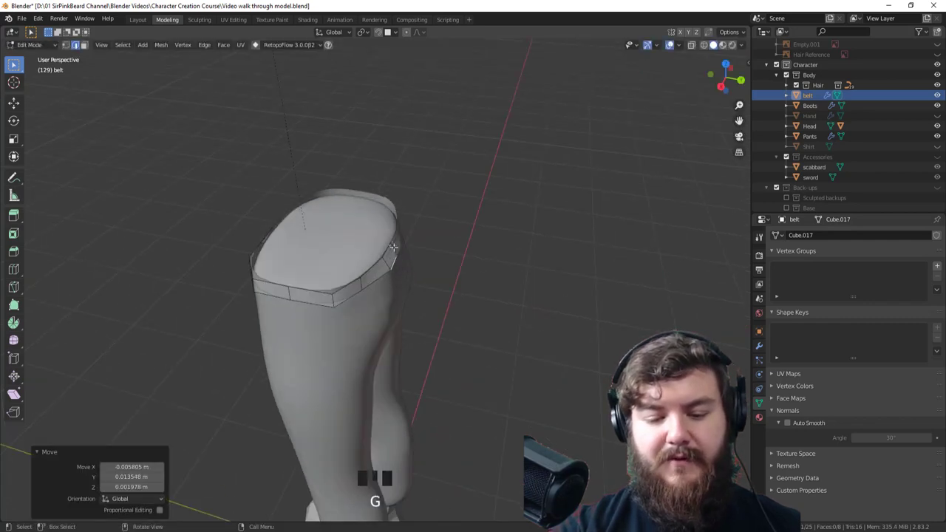
click(393, 247)
key(g)
click(397, 271)
middle_drag(398, 272, 415, 375)
click(386, 305)
key(g)
click(408, 368)
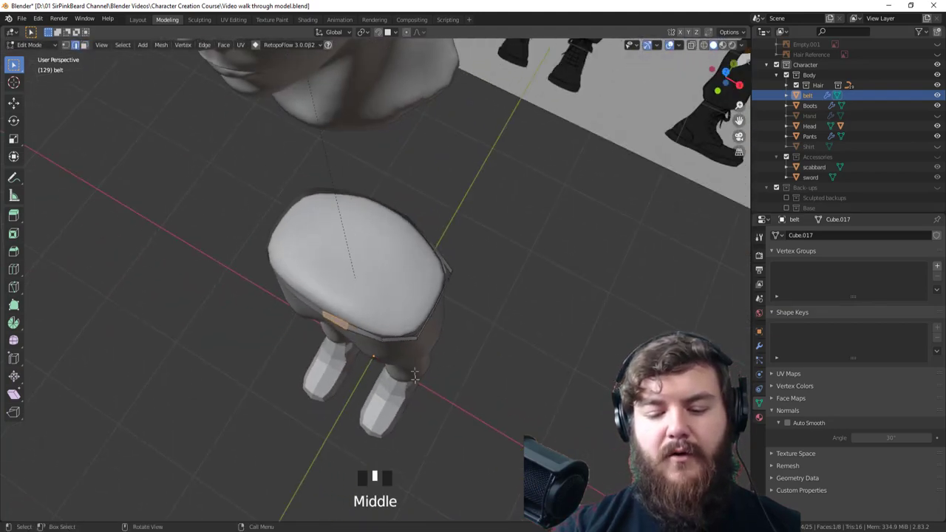
Step: Nudge further belt sections and edges snugly against the pants' waist
mouse_move(435, 320)
middle_down()
mouse_move(416, 330)
mouse_move(435, 332)
middle_up()
click(434, 331)
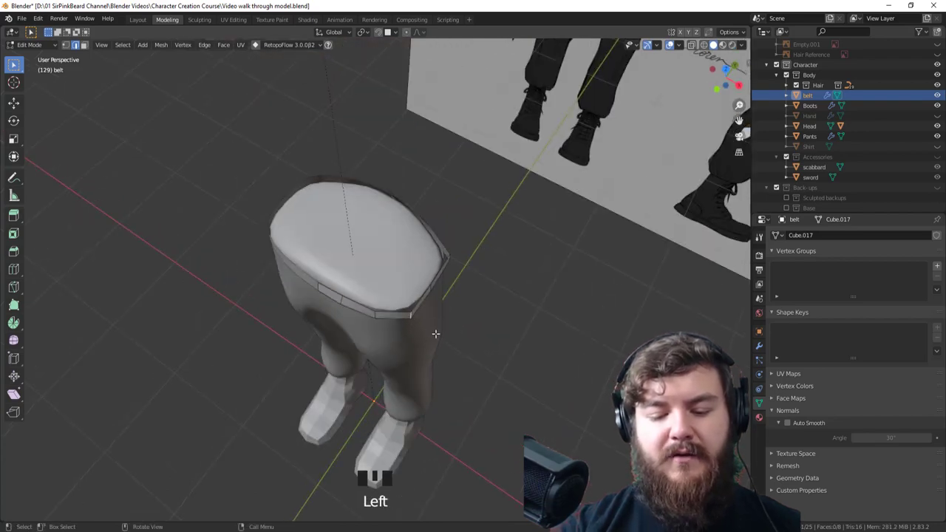
key(g)
click(432, 331)
middle_drag(443, 293, 415, 293)
click(411, 294)
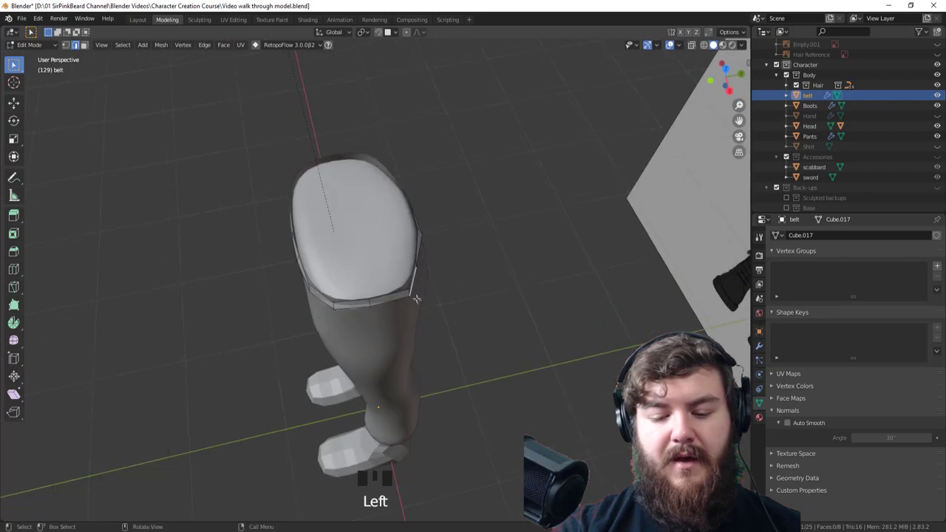
click(413, 299)
key(g)
click(415, 305)
middle_drag(415, 305, 462, 325)
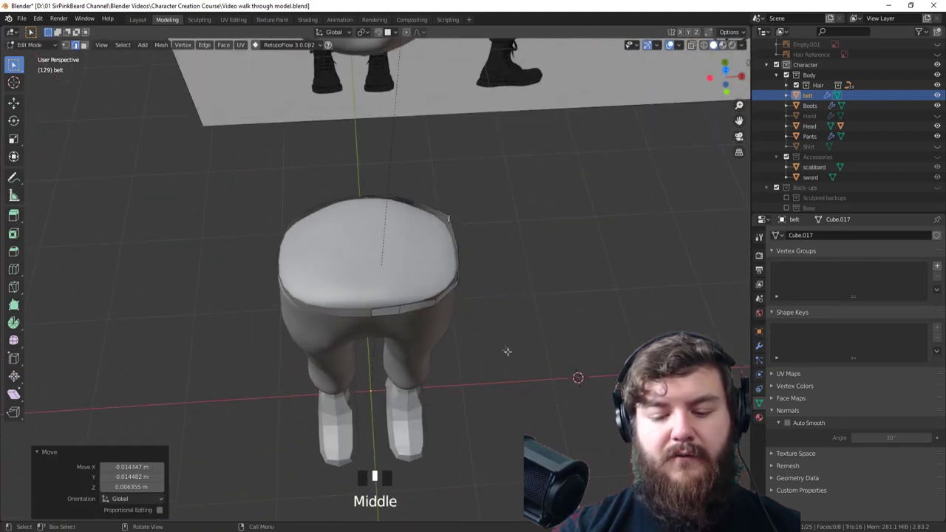
mouse_move(507, 351)
middle_down()
mouse_move(443, 345)
mouse_move(426, 332)
mouse_move(456, 345)
mouse_move(439, 354)
mouse_move(506, 349)
middle_up()
Step: Scale the selected belt section up by 1.074
key(s)
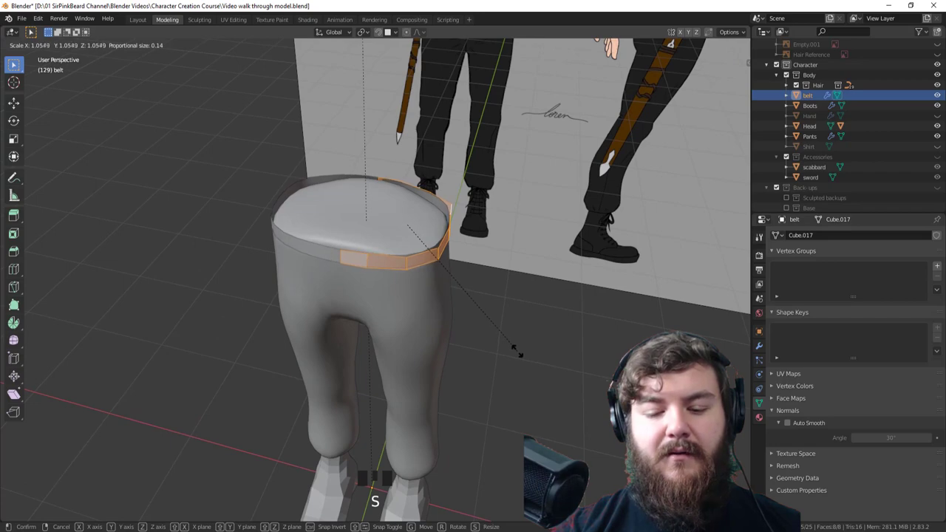
click(522, 353)
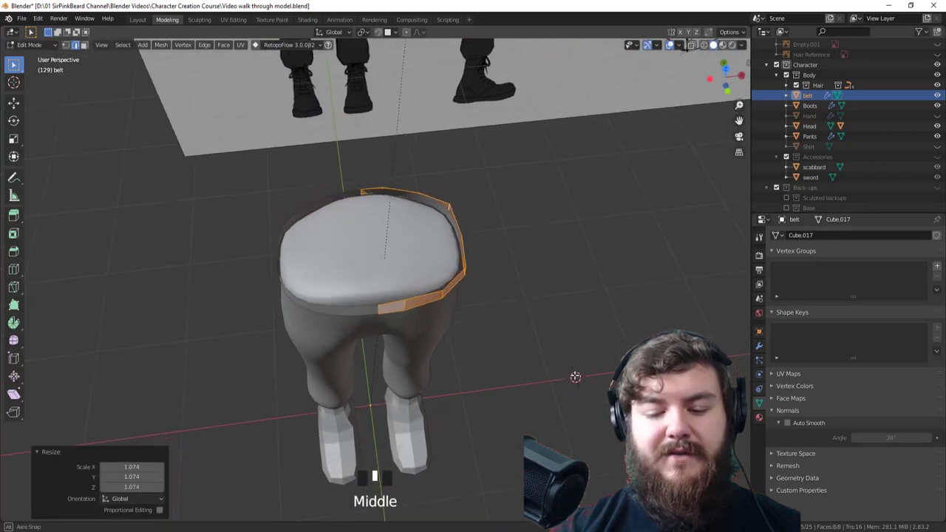
middle_drag(575, 377, 488, 434)
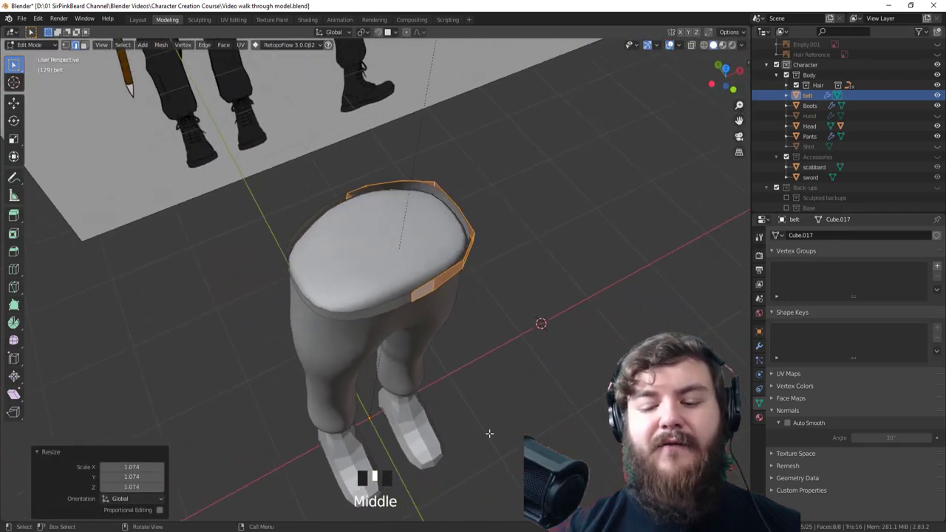
middle_drag(570, 372, 543, 363)
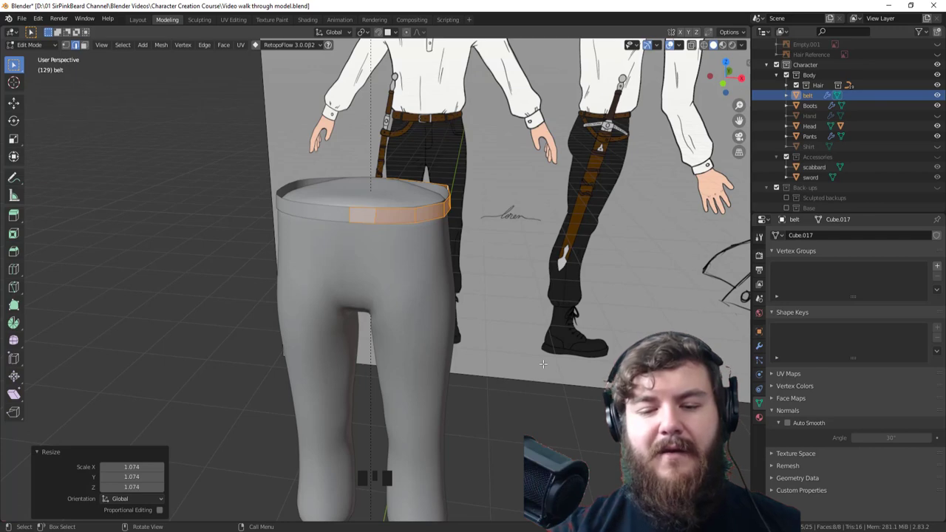
Step: Return to Object Mode and expand the belt's Mirror modifier in the Modifier tab
key(alt+a)
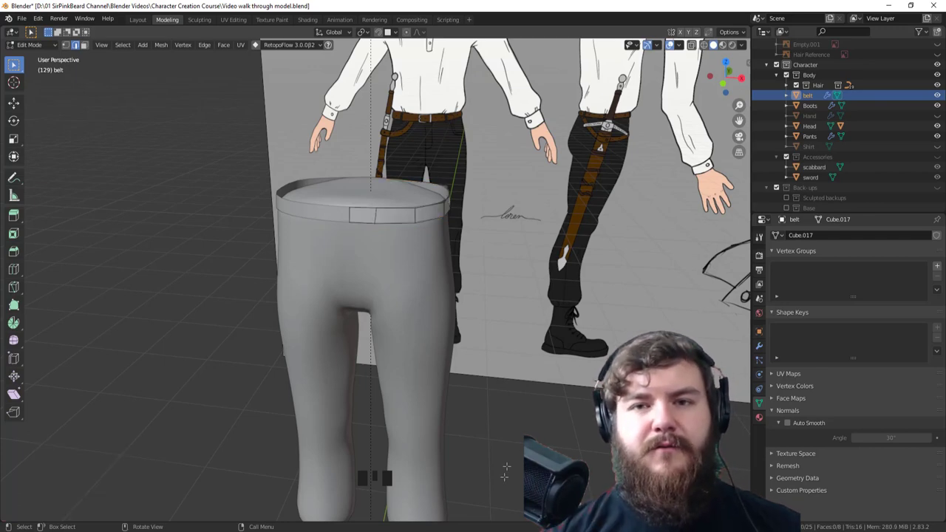
key(Tab)
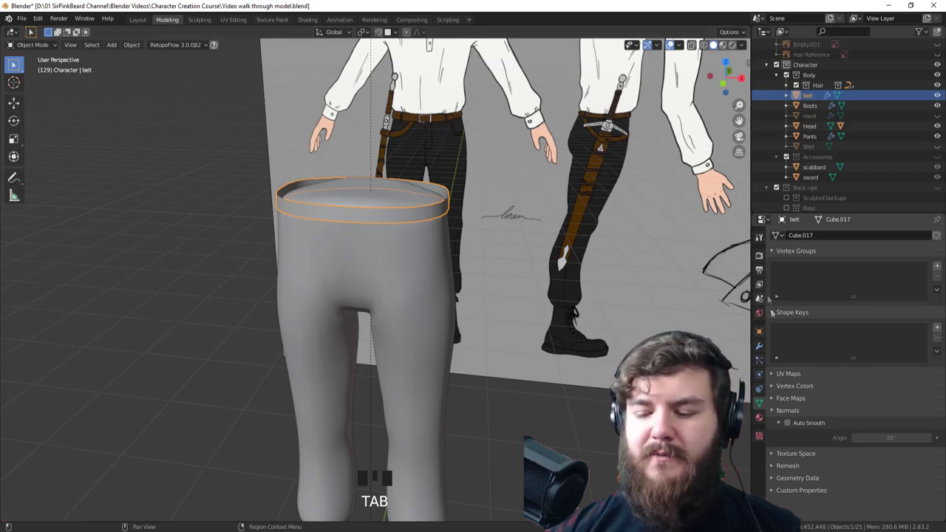
click(760, 349)
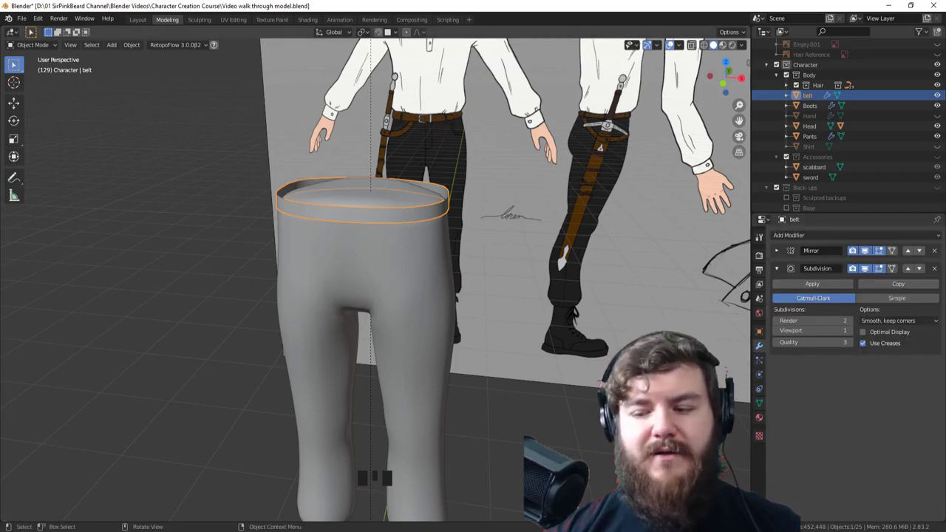
click(776, 250)
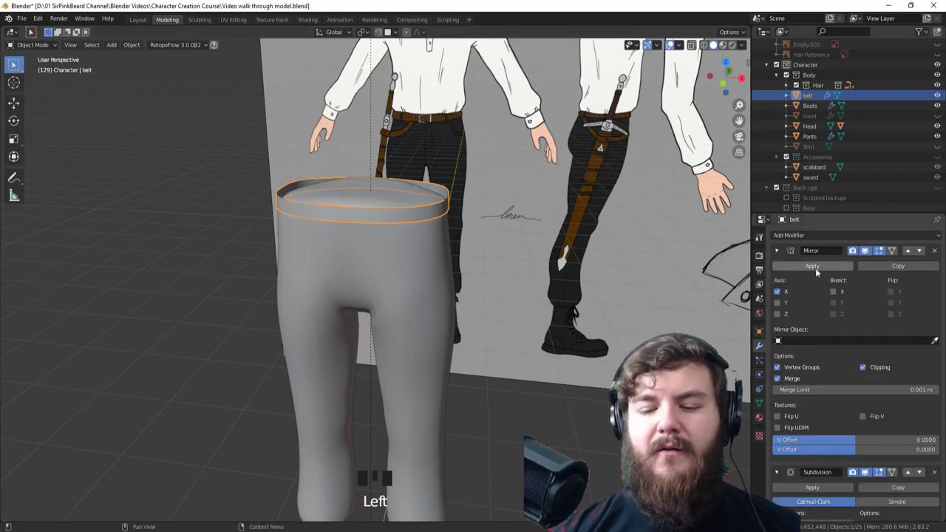
middle_drag(462, 242, 429, 259)
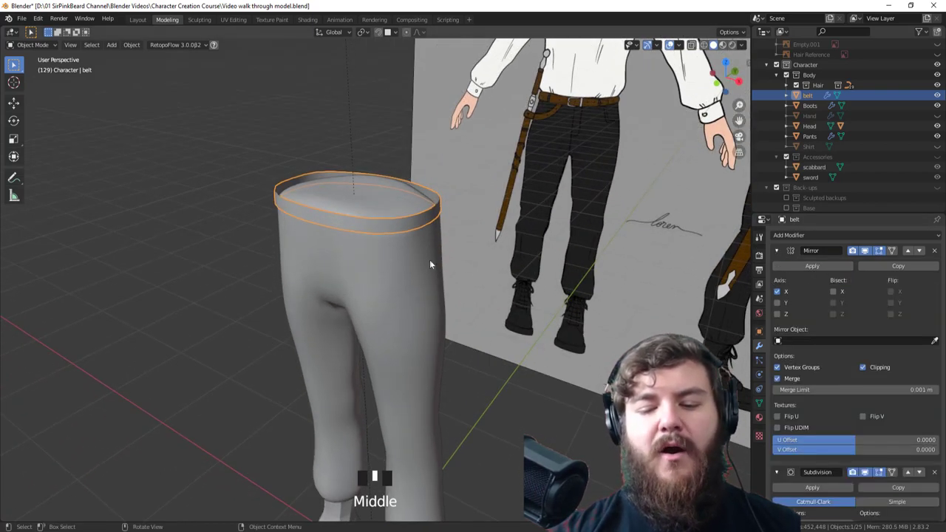
key(Tab)
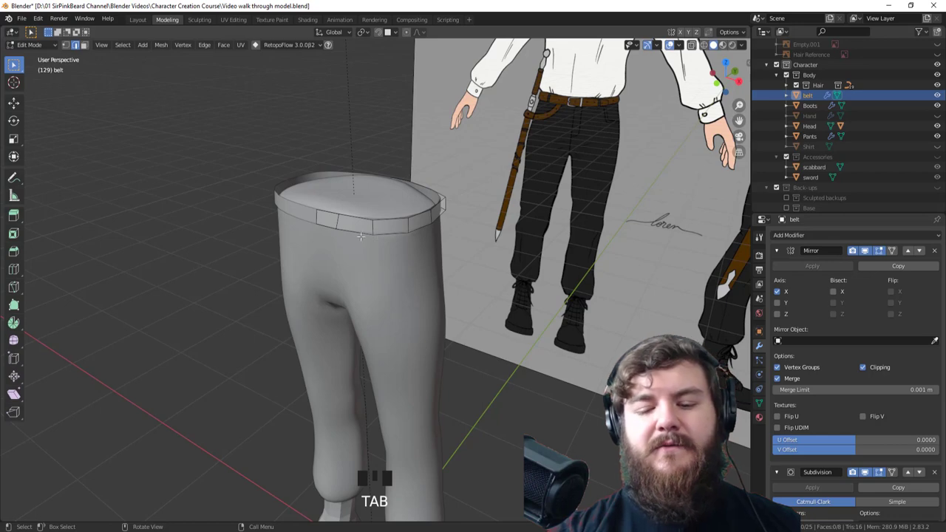
middle_drag(486, 259, 315, 139)
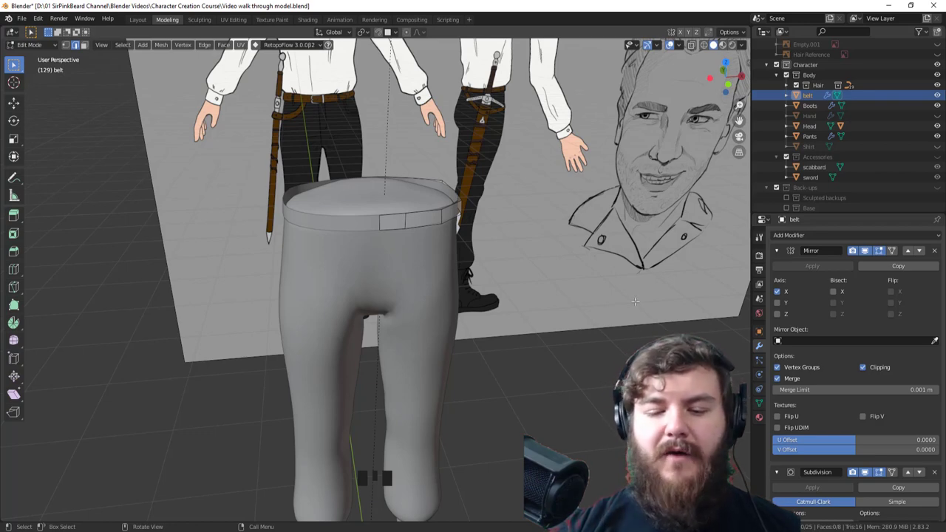
key(Tab)
Step: Apply the Mirror modifier and delete the Subdivision modifier
click(812, 266)
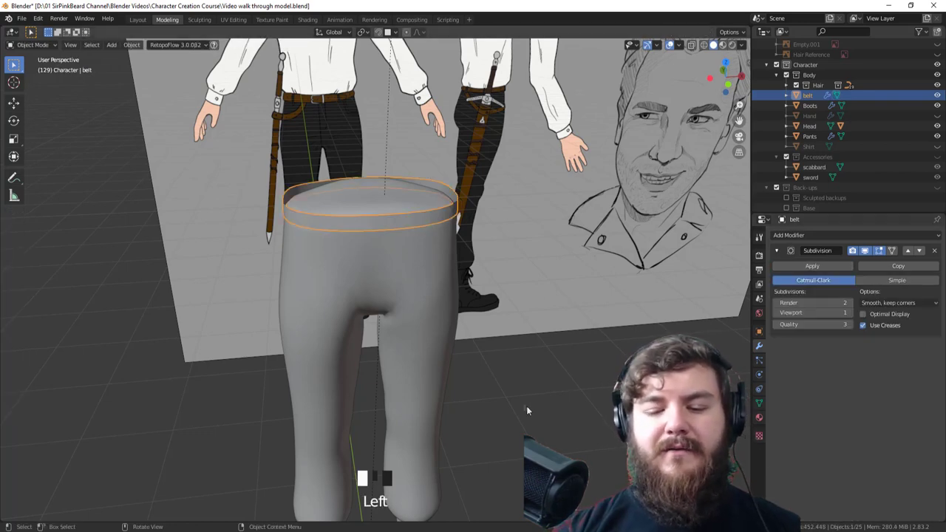
middle_drag(526, 406, 589, 340)
key(Tab)
key(Tab)
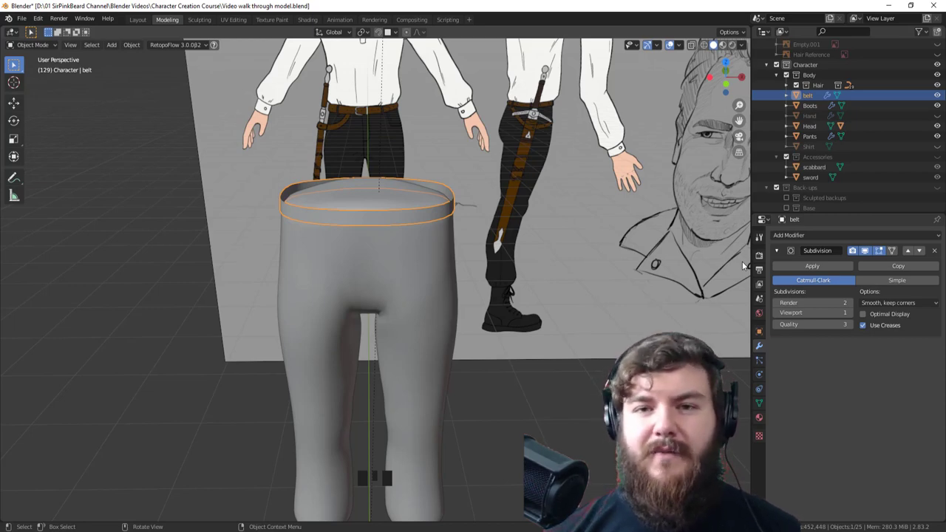
click(934, 250)
Step: Add a Solidify modifier to the belt with 0.02 m thickness and offset -1
middle_drag(558, 320, 646, 323)
click(788, 235)
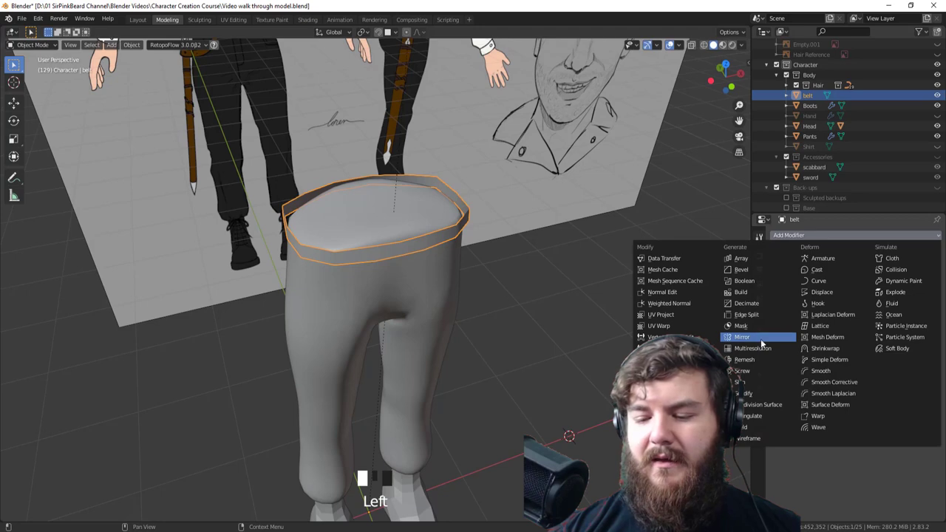
click(764, 395)
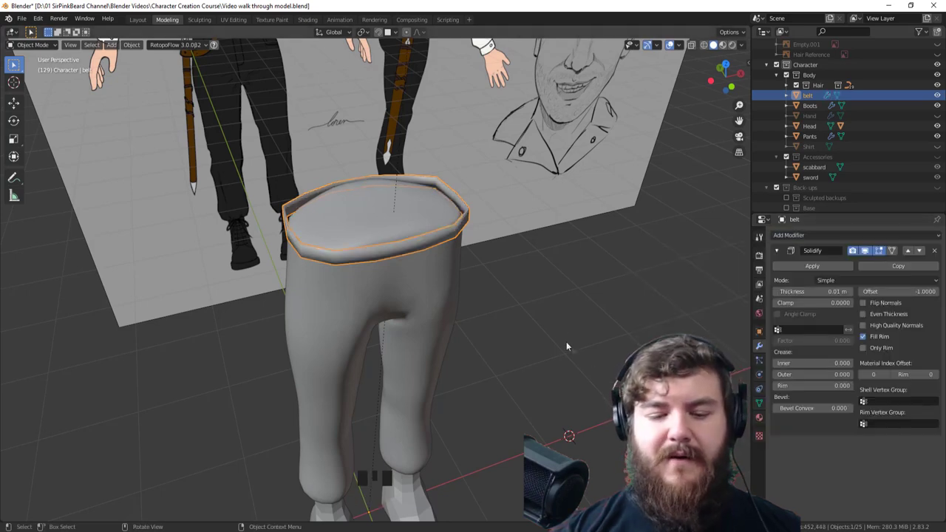
middle_drag(566, 342, 650, 342)
middle_drag(731, 295, 785, 340)
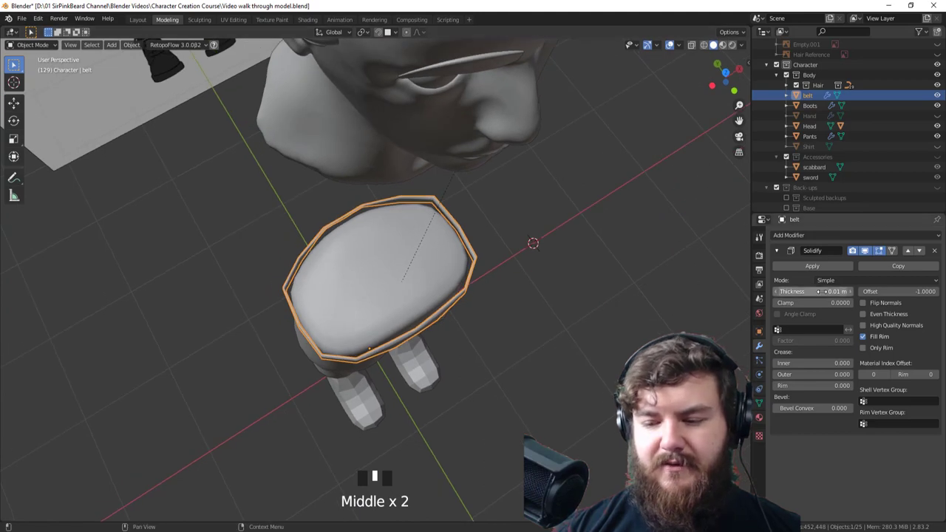
drag(824, 291, 820, 291)
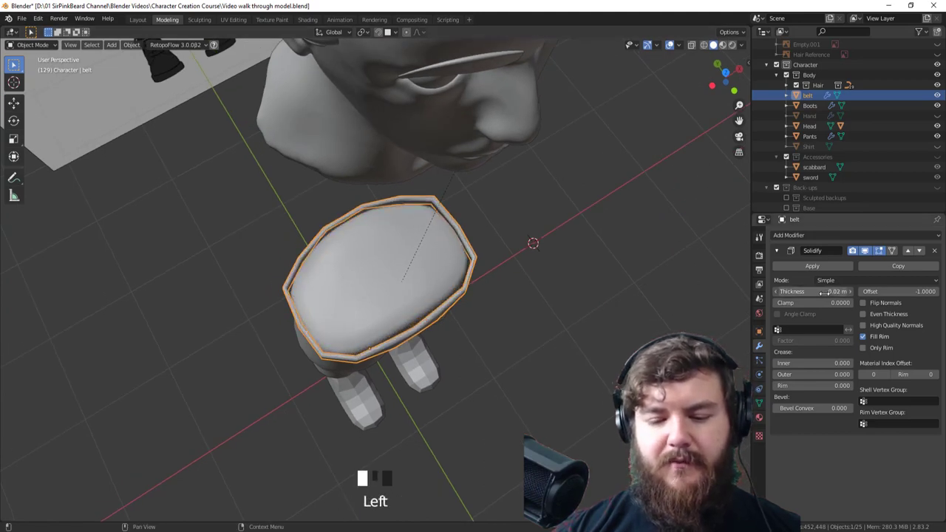
mouse_move(629, 310)
middle_down()
mouse_move(547, 292)
mouse_move(614, 274)
middle_up()
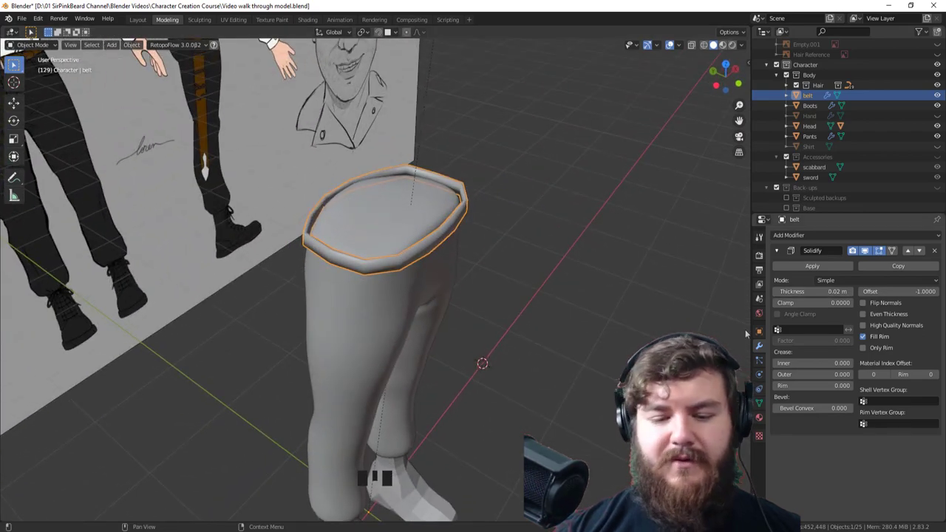
Step: Collapse the Solidify panel and orbit to a front view of the belt
mouse_move(500, 384)
middle_down()
mouse_move(511, 395)
mouse_move(429, 363)
middle_up()
click(777, 251)
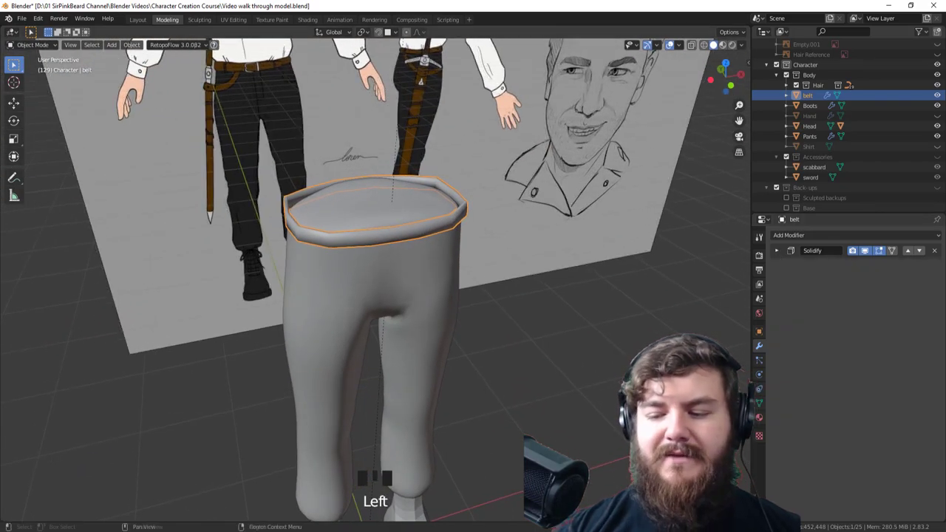
middle_drag(443, 355, 547, 443)
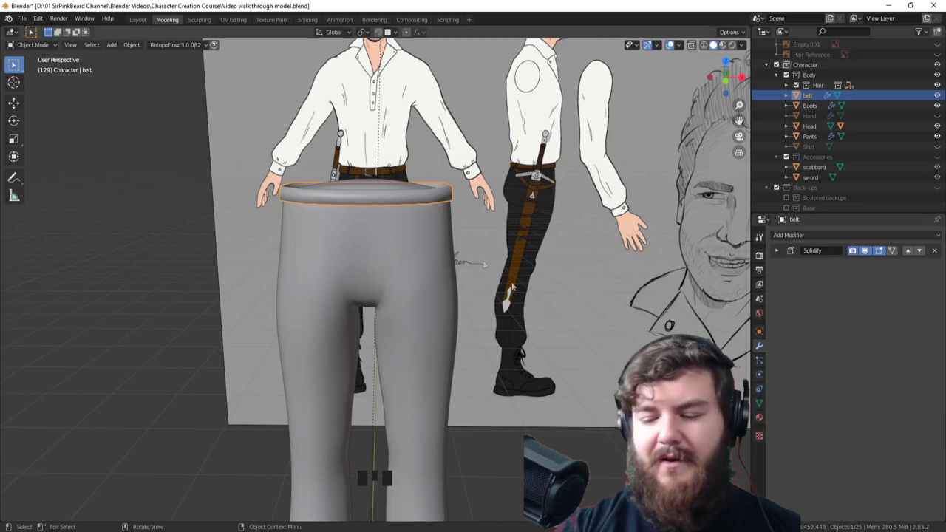
Step: Enable Auto Smooth at 30° in the belt's mesh Normals settings and inspect the shading
click(759, 403)
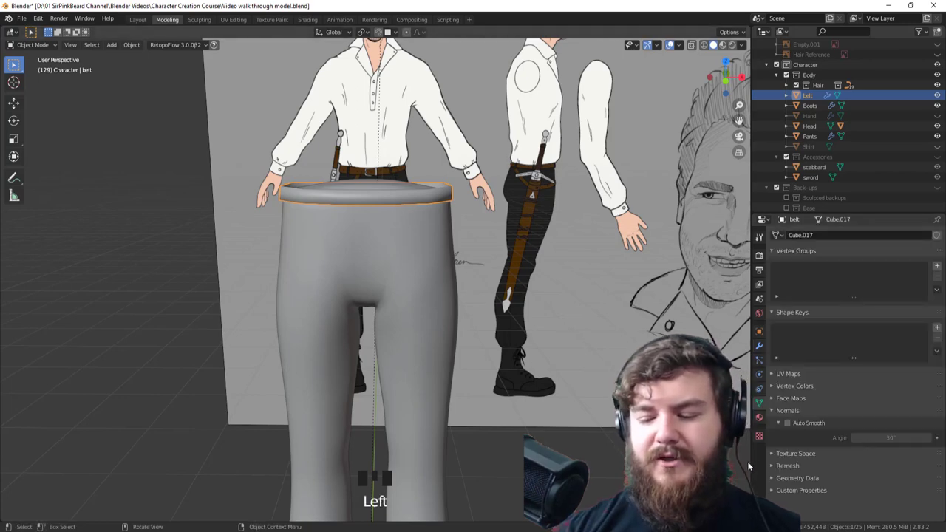
click(786, 422)
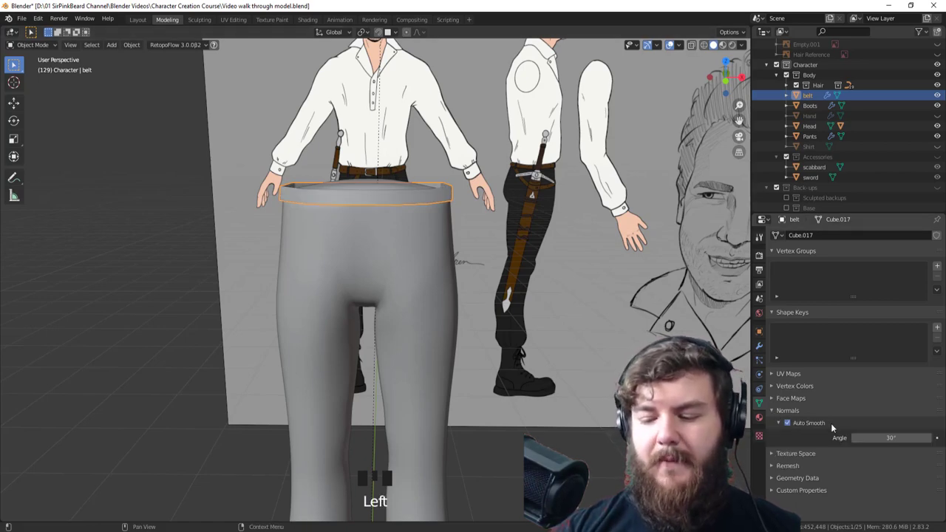
click(872, 453)
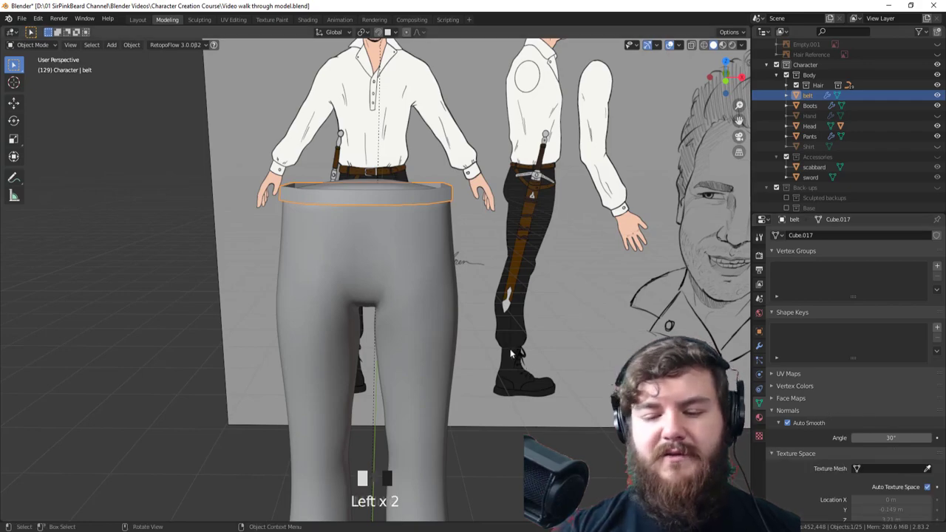
middle_drag(559, 381, 611, 363)
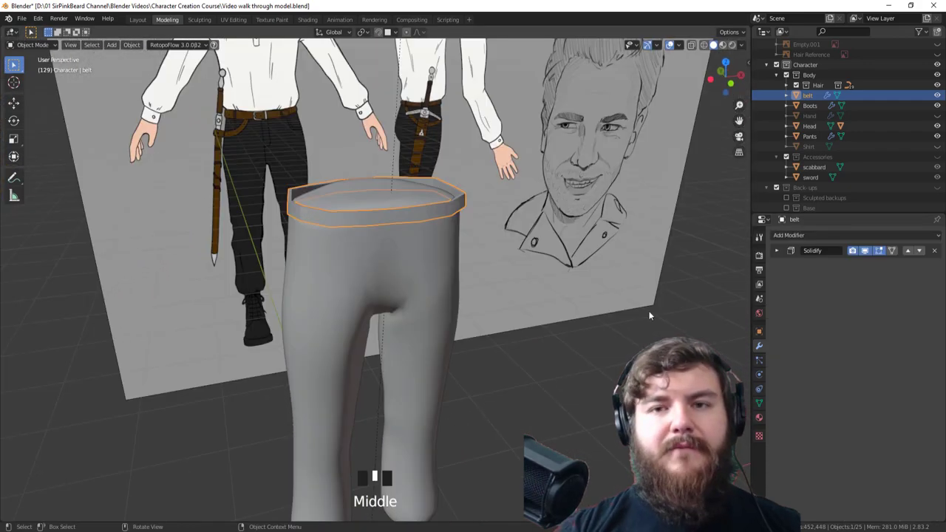
middle_drag(583, 362, 599, 365)
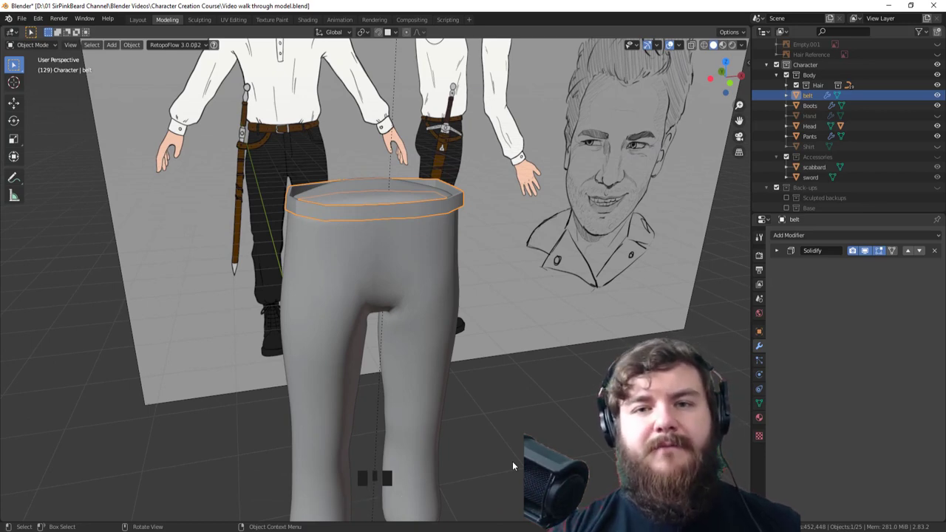
click(427, 403)
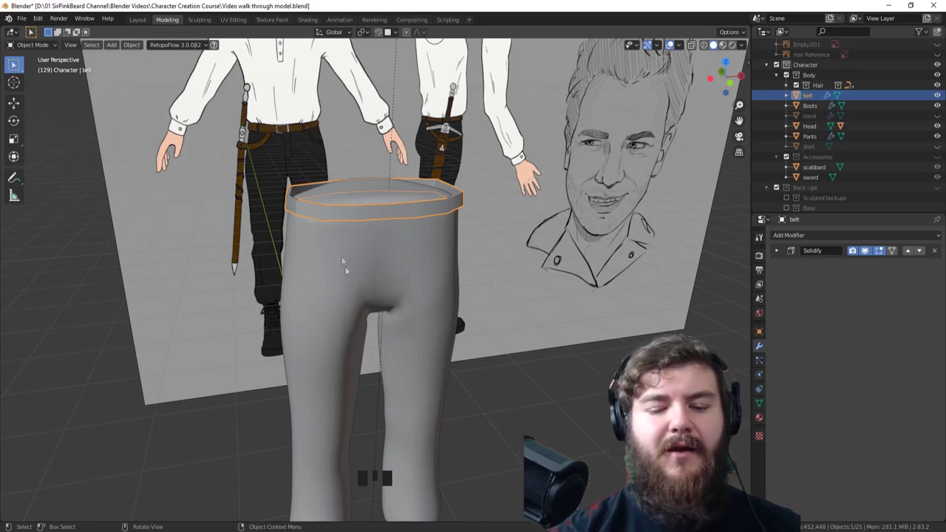
middle_drag(342, 256, 365, 223)
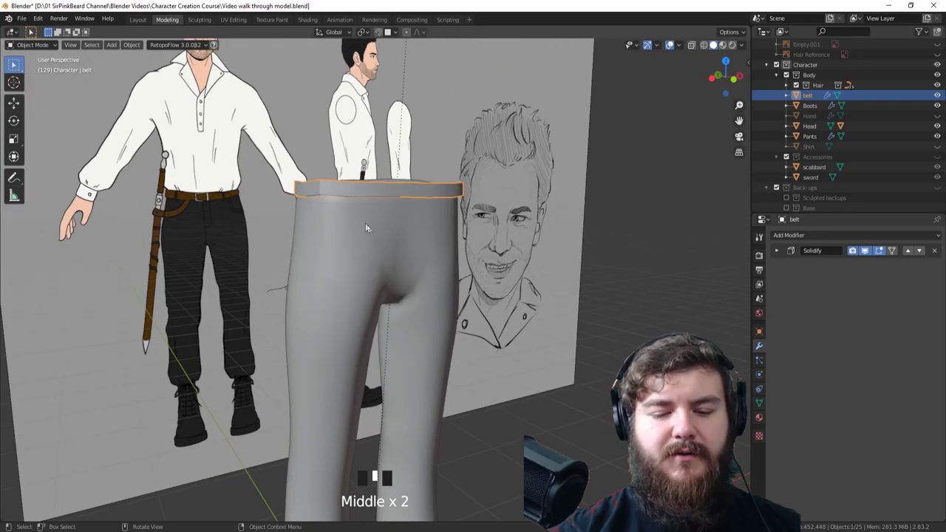
Step: In Edit Mode, draw a green annotation curve on the trouser hip marking the strap
key(Tab)
drag(344, 202, 318, 256)
middle_drag(337, 265, 466, 284)
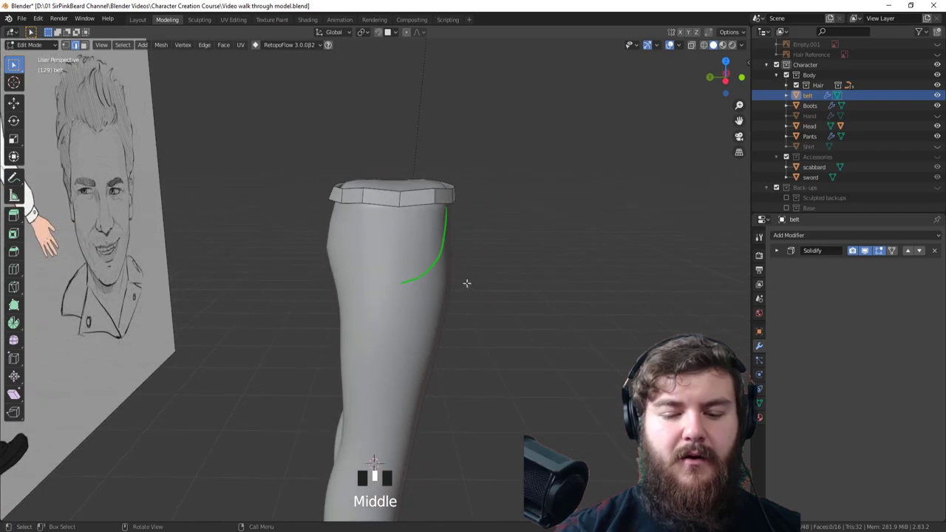
middle_drag(347, 222, 368, 215)
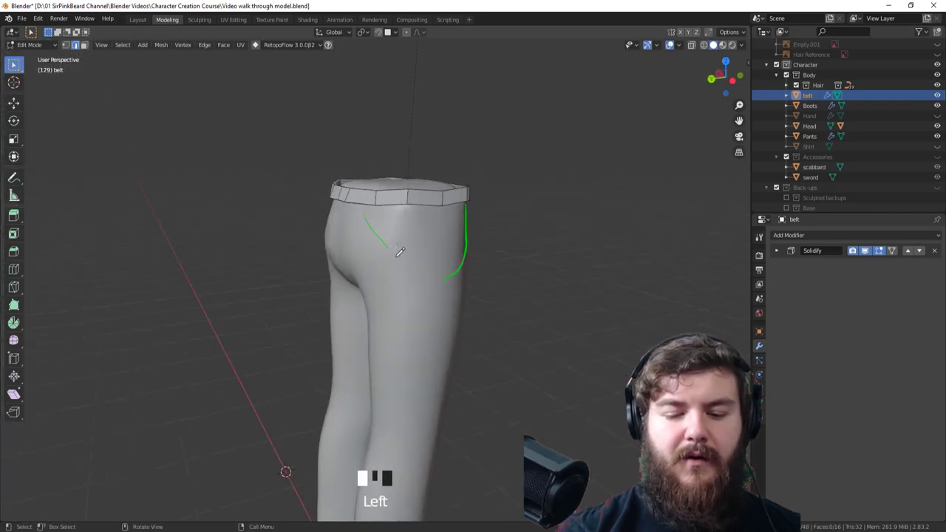
middle_drag(457, 280, 413, 324)
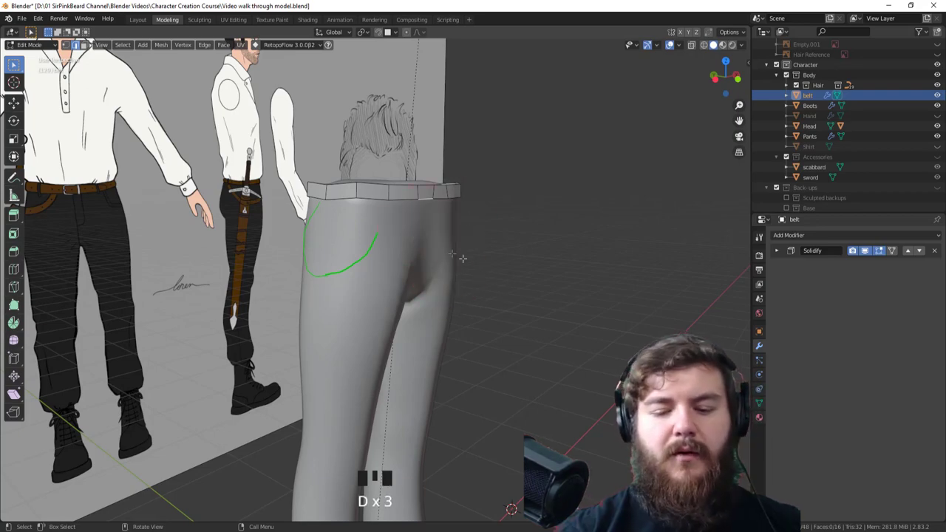
middle_drag(533, 286, 448, 305)
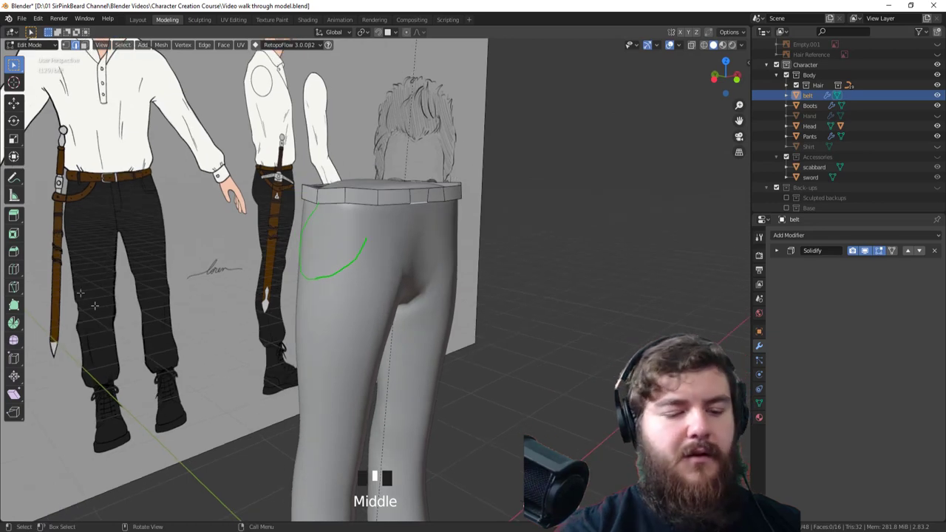
Step: Insert two loop cuts across the belt near the guide curve and select the new edge
click(16, 270)
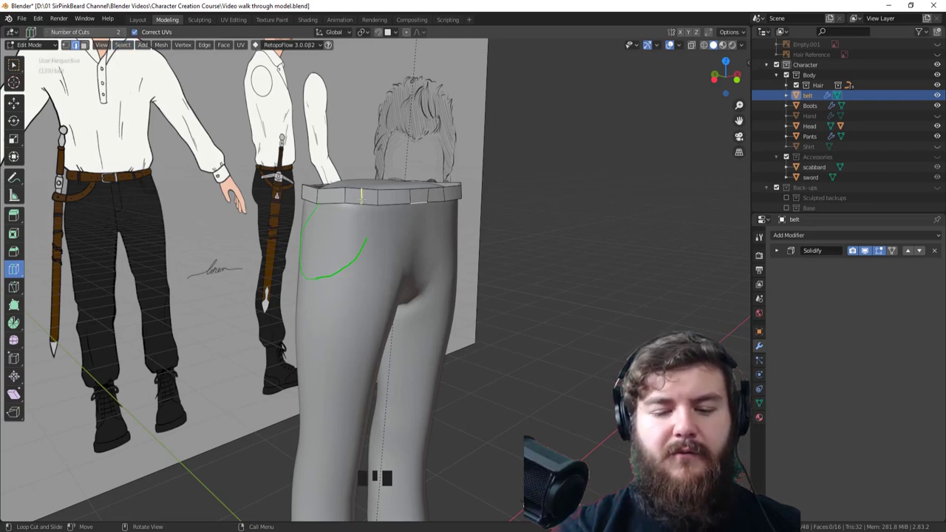
drag(362, 198, 371, 211)
middle_drag(376, 316, 483, 303)
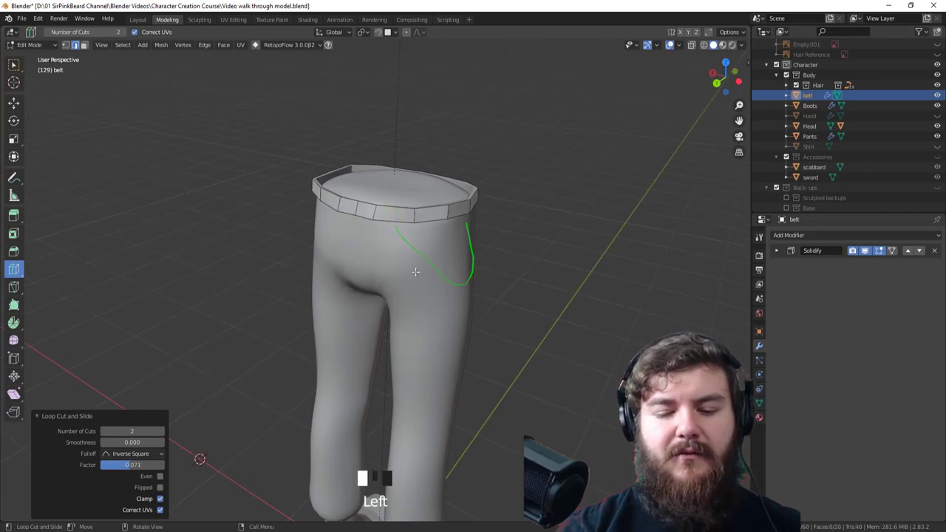
key(w)
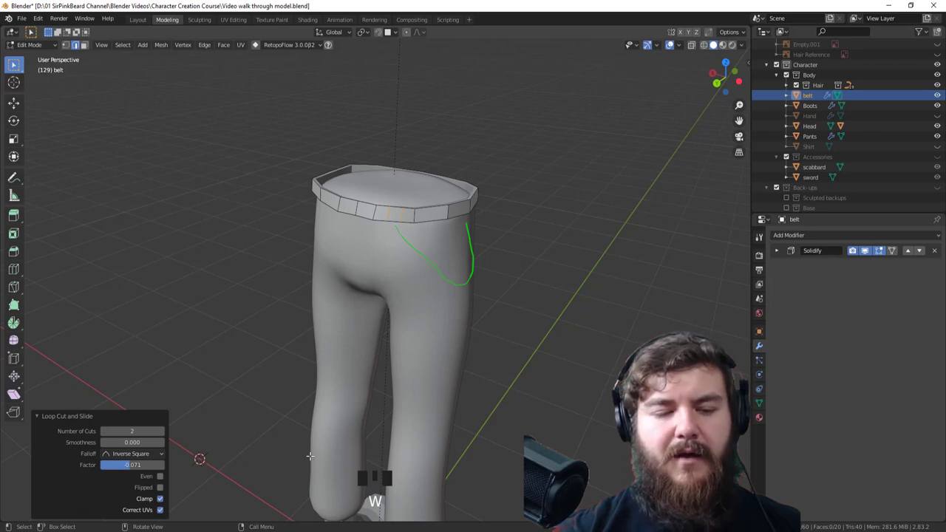
click(436, 303)
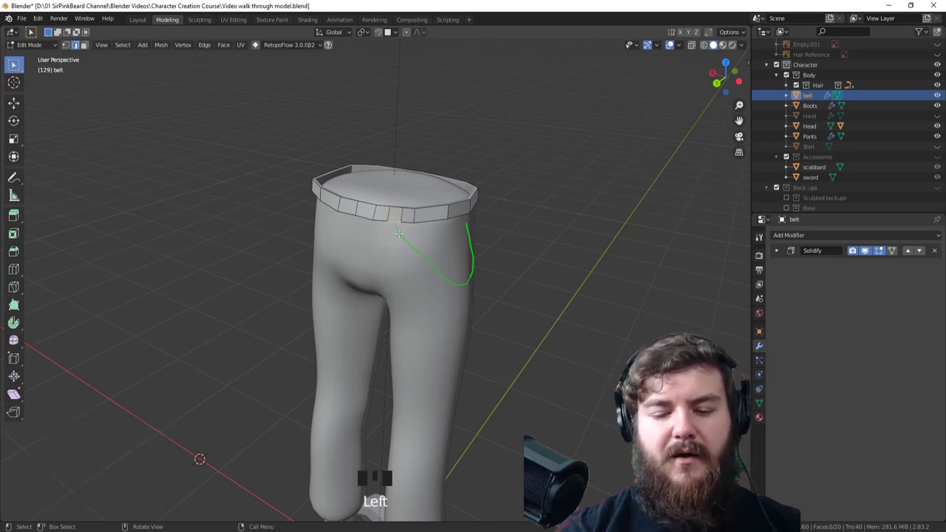
Step: Extrude the belt edge down into strap segments, rotating each to follow the green guide curve
key(e)
click(413, 275)
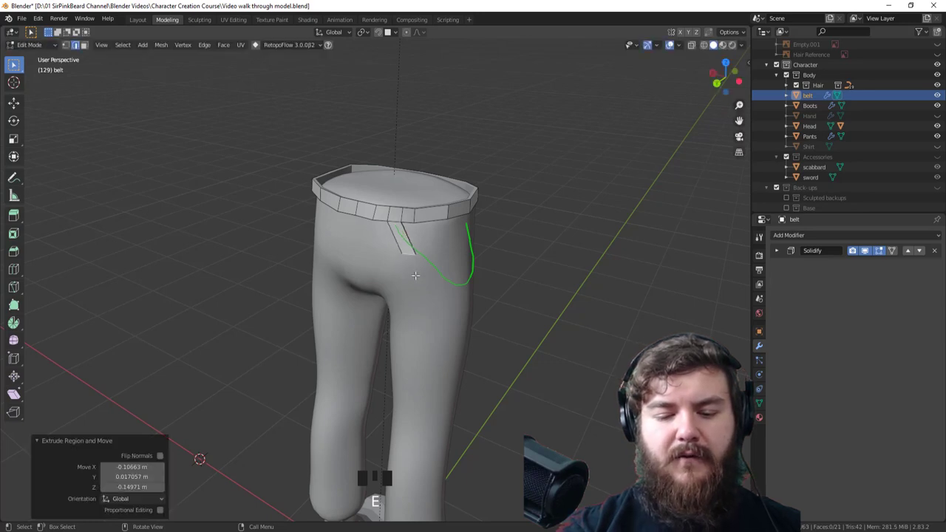
key(r)
click(465, 258)
key(e)
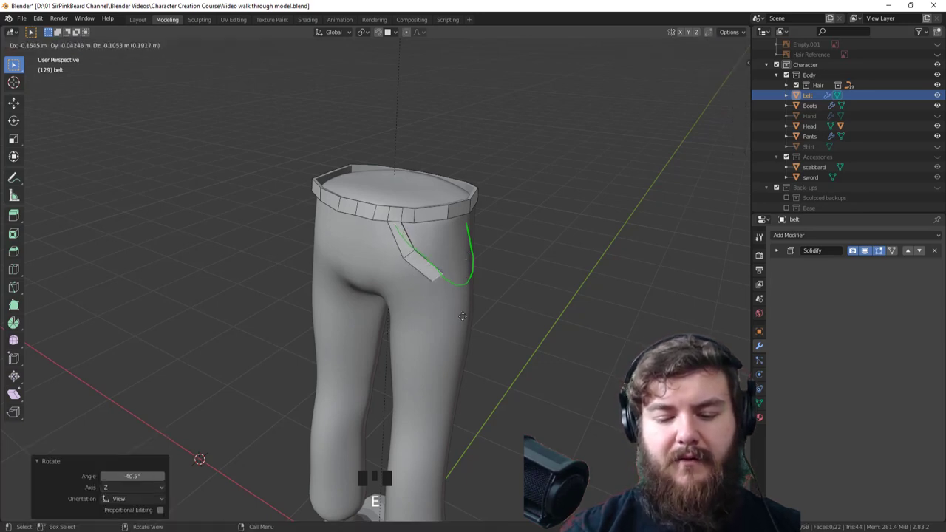
click(475, 323)
key(r)
click(487, 296)
middle_drag(479, 316, 303, 287)
key(e)
click(416, 313)
click(302, 285)
Step: Reposition and rotate the strap's end edge to line up with the guide curve
key(g)
click(306, 290)
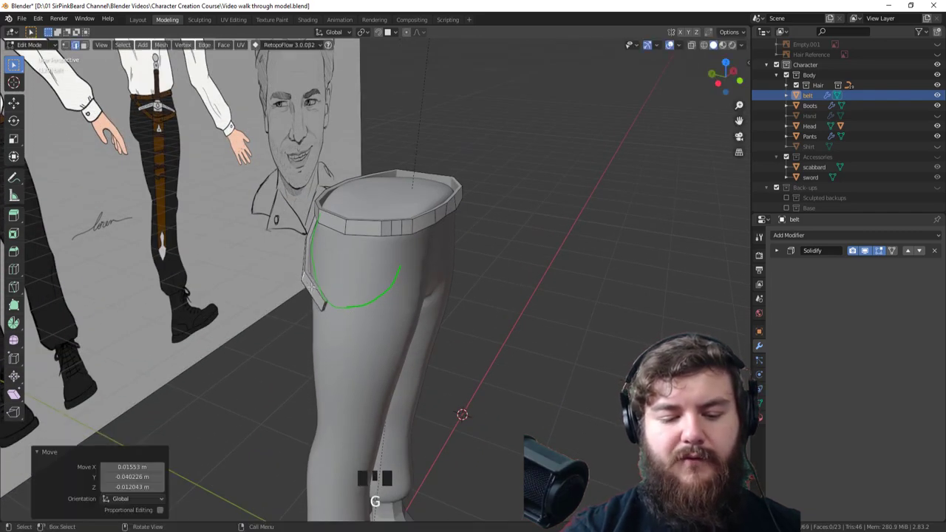
middle_drag(380, 339, 391, 314)
key(r)
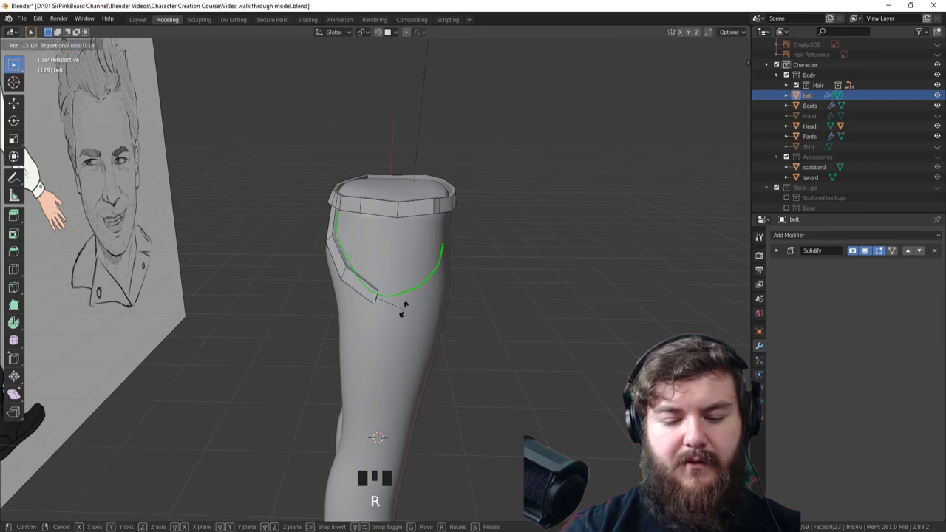
click(408, 307)
middle_drag(465, 359, 363, 268)
middle_drag(343, 218, 423, 291)
Step: Extrude two more strap segments toward the front, rotating the last one 25.6°
key(e)
click(380, 257)
key(r)
click(406, 277)
key(e)
click(417, 293)
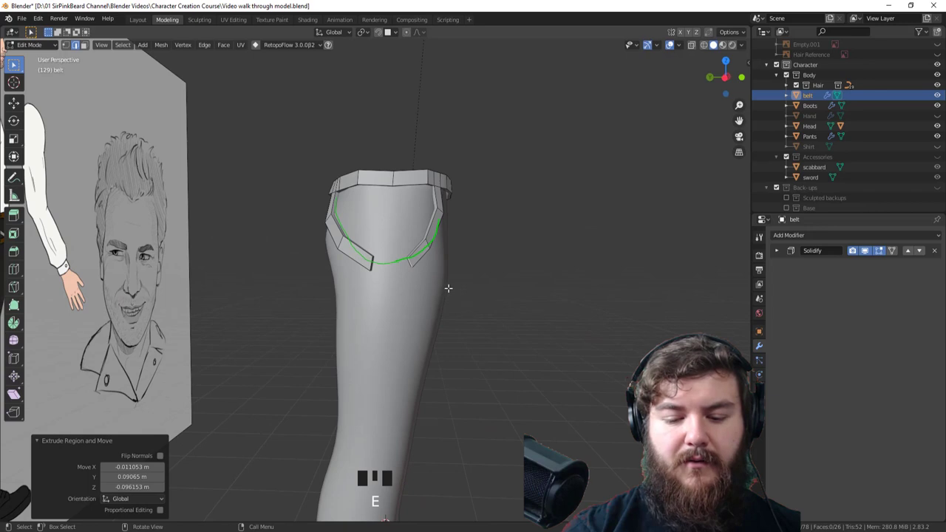
key(r)
click(397, 284)
shift+click(370, 266)
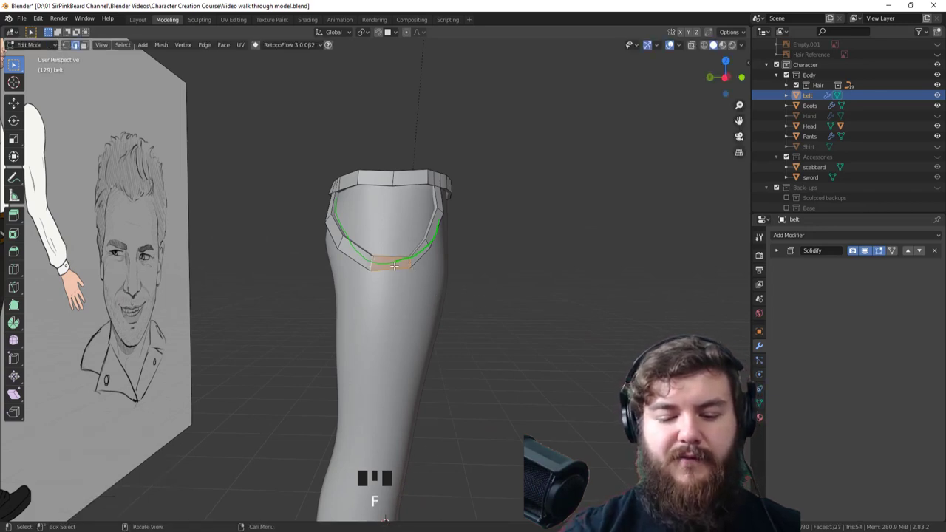
middle_drag(399, 260, 434, 357)
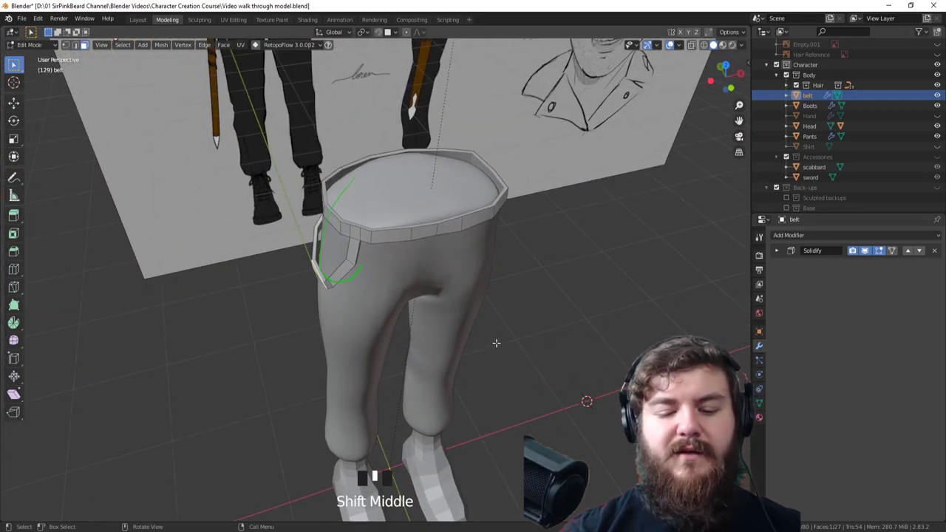
Step: Flatten the selected belt vertices to zero width on X and nudge that edge into place
key(s)
key(x)
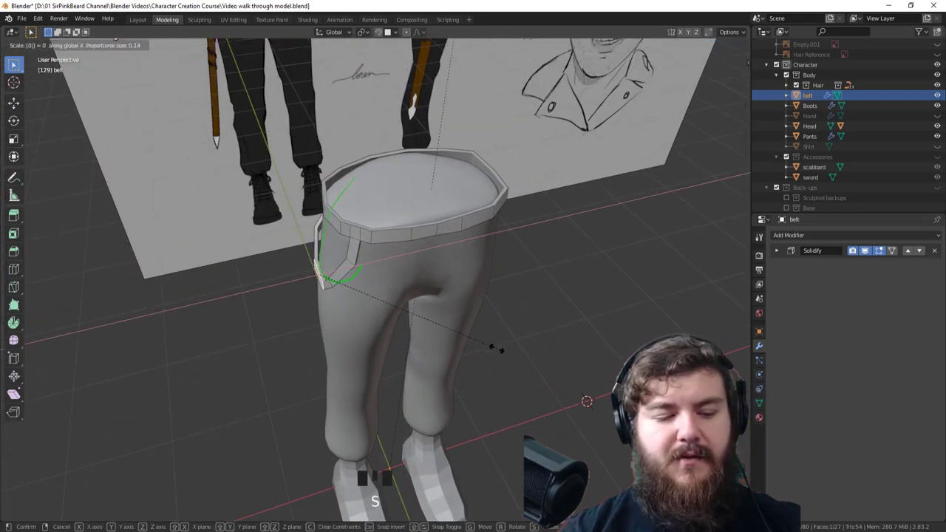
key(Return)
middle_drag(350, 309, 342, 303)
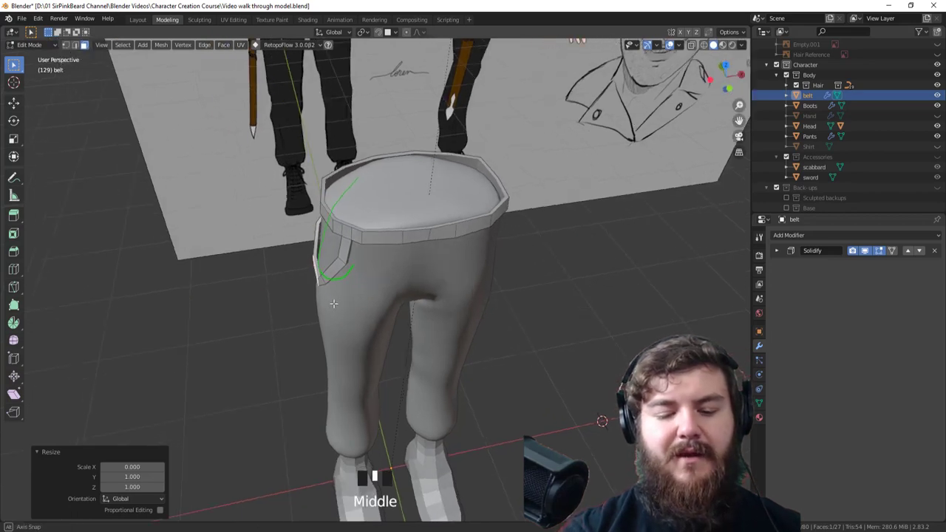
key(g)
click(325, 292)
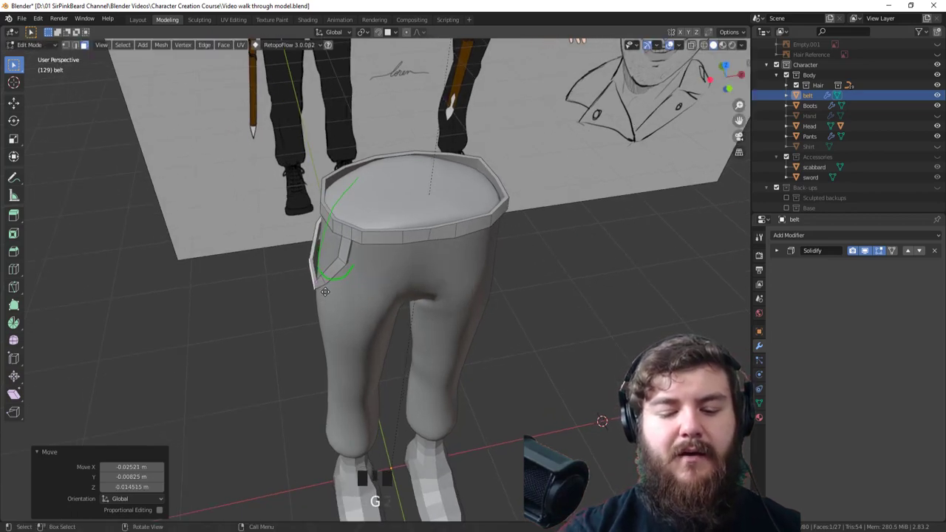
key(g)
click(338, 306)
Step: Reveal the Accessories collection and widen the belt loop along Y around the scabbard
middle_drag(338, 306, 591, 236)
click(937, 156)
middle_drag(562, 296, 487, 295)
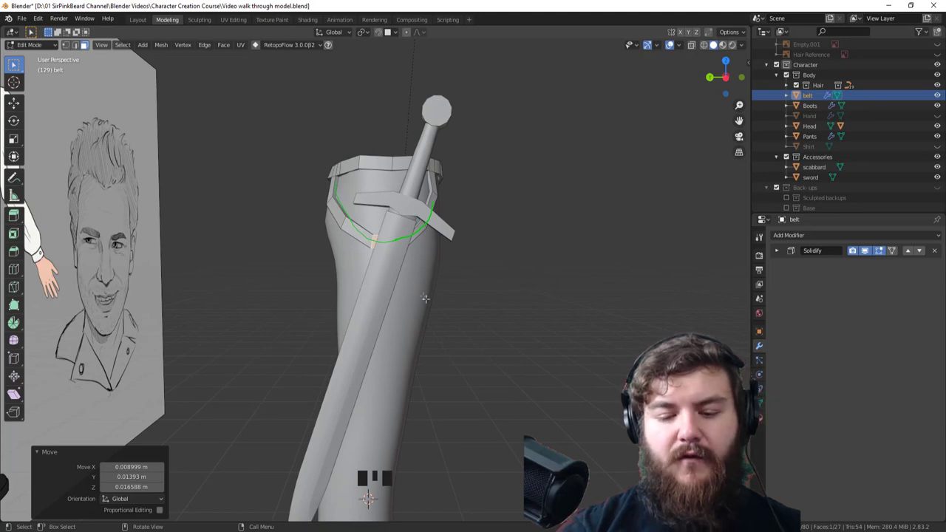
middle_drag(416, 267, 420, 275)
key(s)
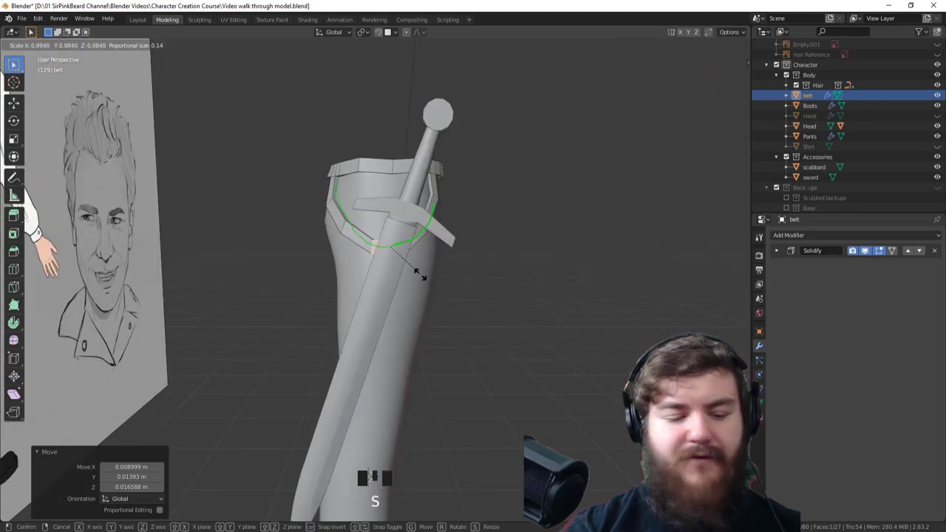
key(y)
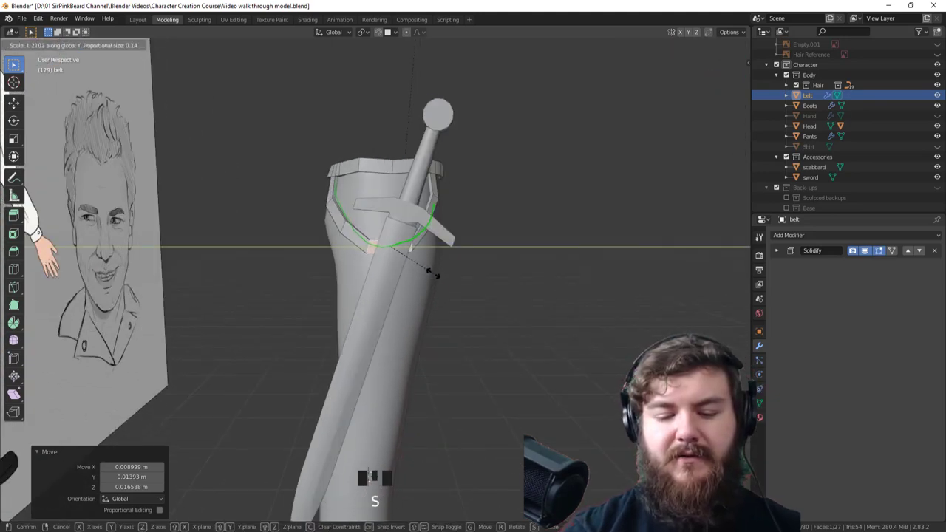
click(436, 274)
middle_drag(425, 269, 441, 274)
Step: Move the belt loop -0.022168 m along Y against the scabbard, then check the fit
key(g)
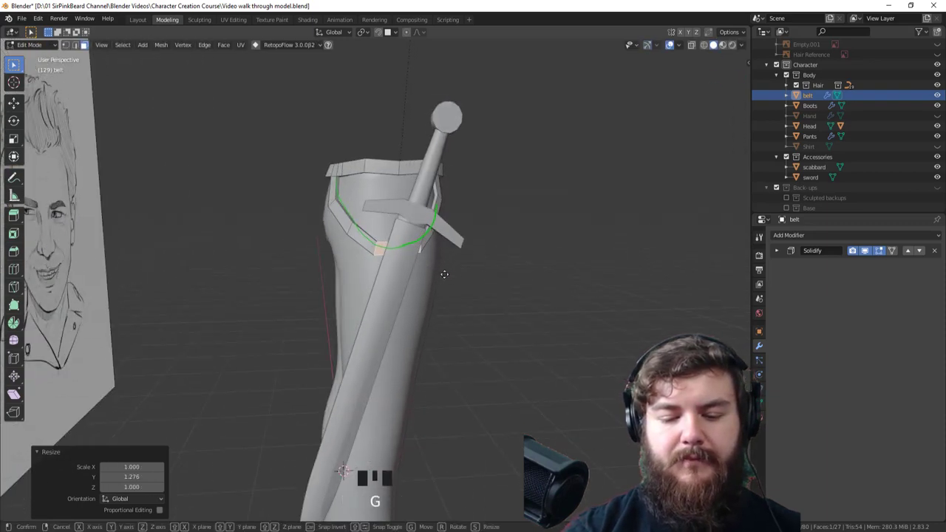
key(x)
key(y)
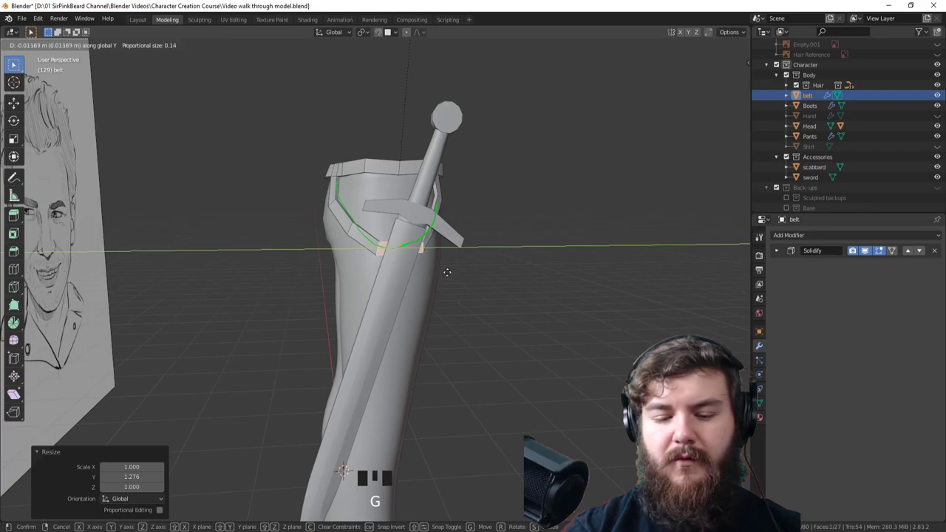
click(448, 269)
mouse_move(464, 283)
middle_down()
mouse_move(443, 283)
mouse_move(427, 315)
middle_up()
middle_drag(429, 366, 427, 368)
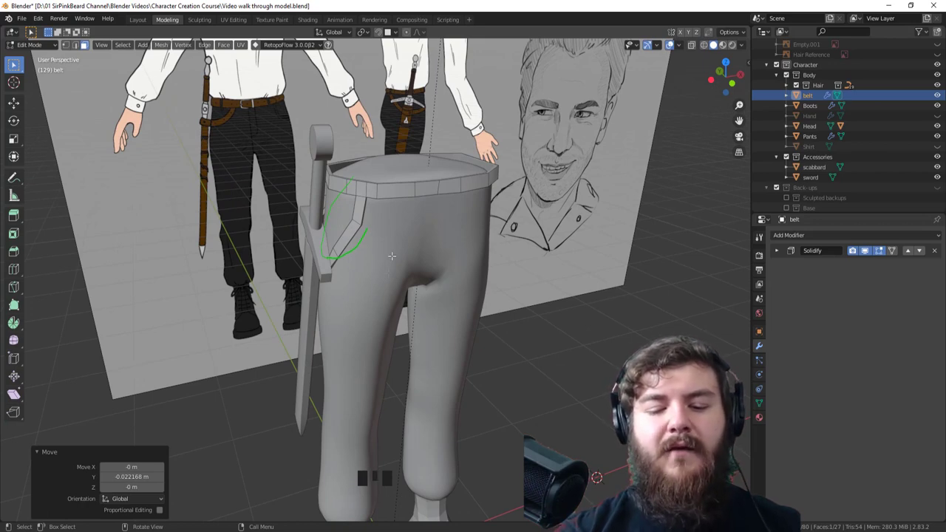
middle_drag(459, 235, 492, 259)
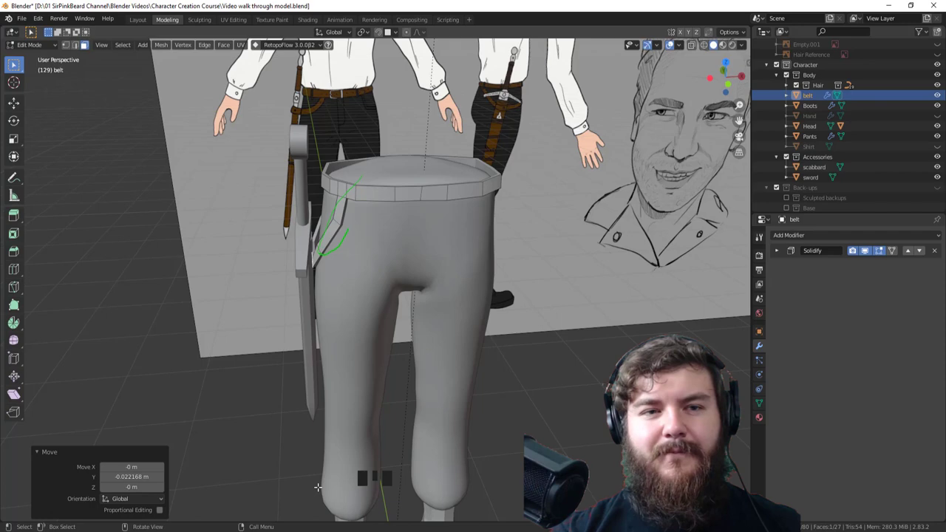
middle_drag(317, 487, 510, 482)
click(510, 481)
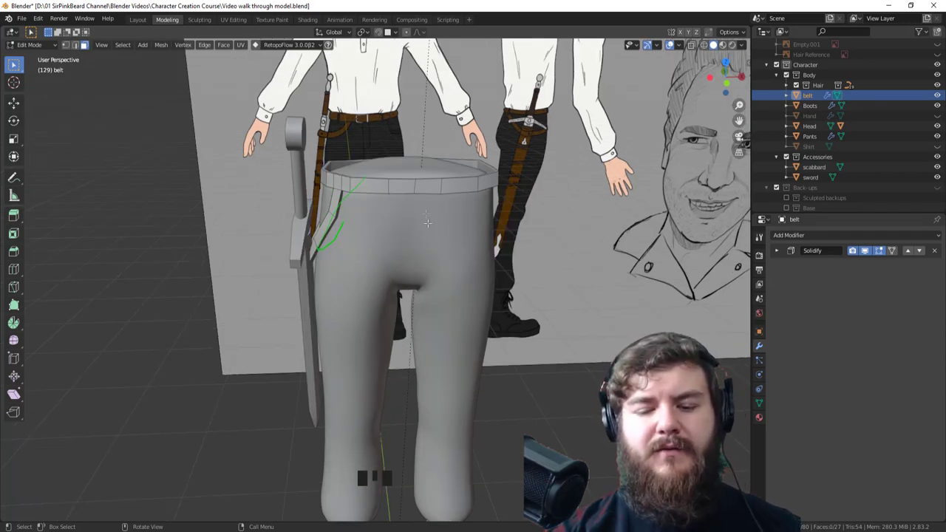
Step: Rip the belt open at its front vertex
click(415, 188)
click(418, 195)
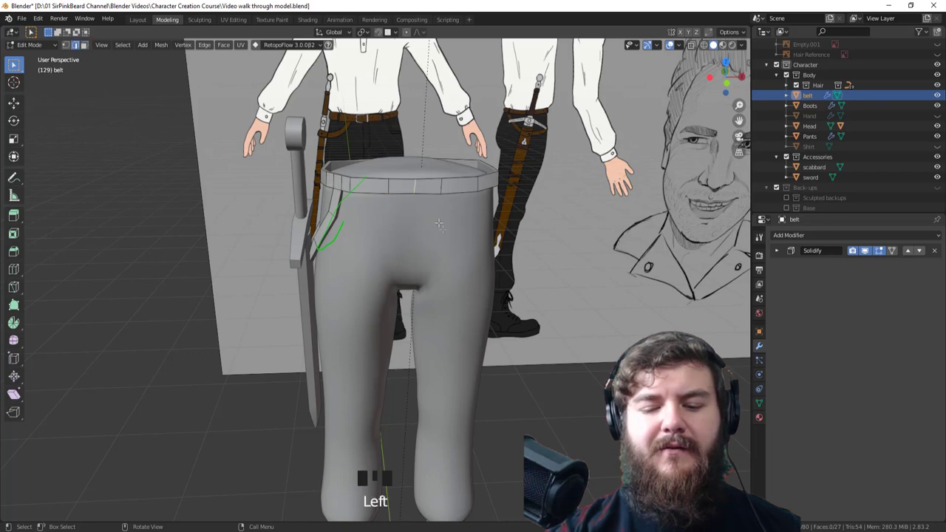
middle_drag(418, 196, 426, 239)
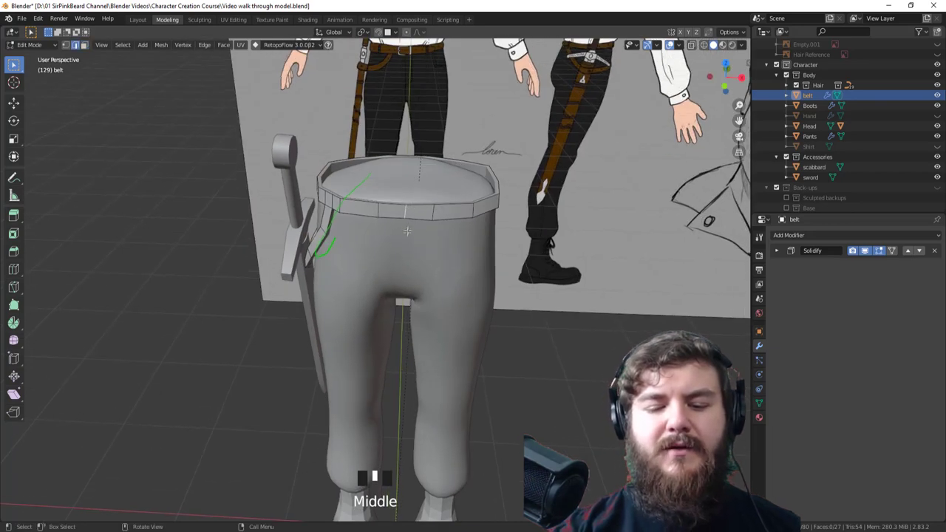
key(v)
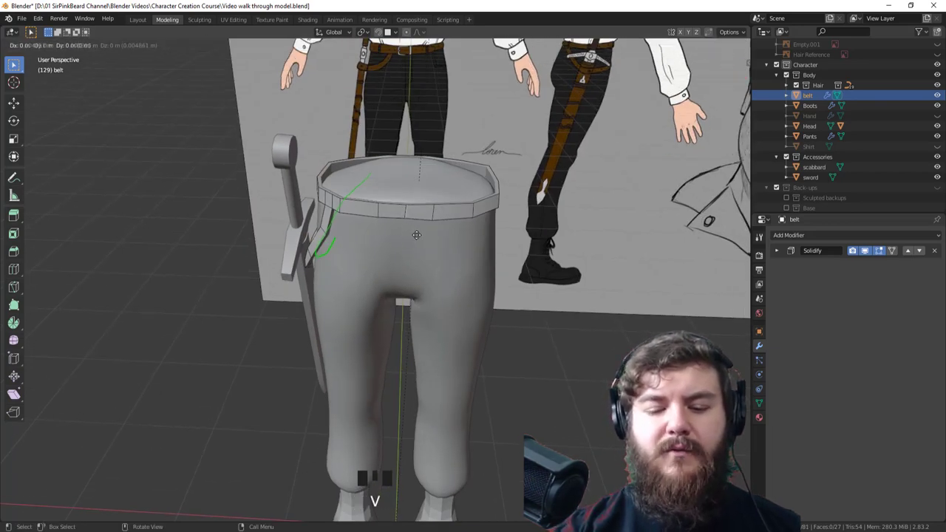
click(418, 235)
Step: Pull the ripped front belt pieces apart by -0.031612 m along X
click(406, 212)
key(g)
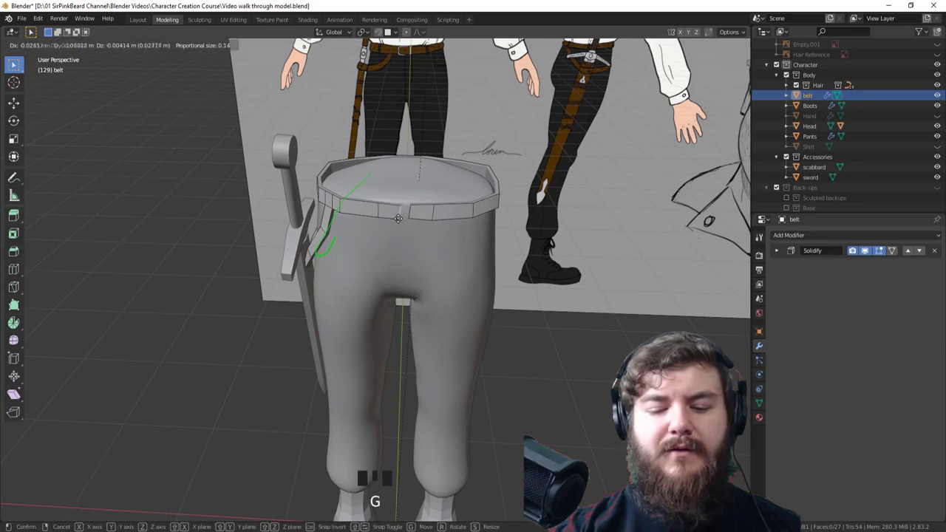
click(408, 226)
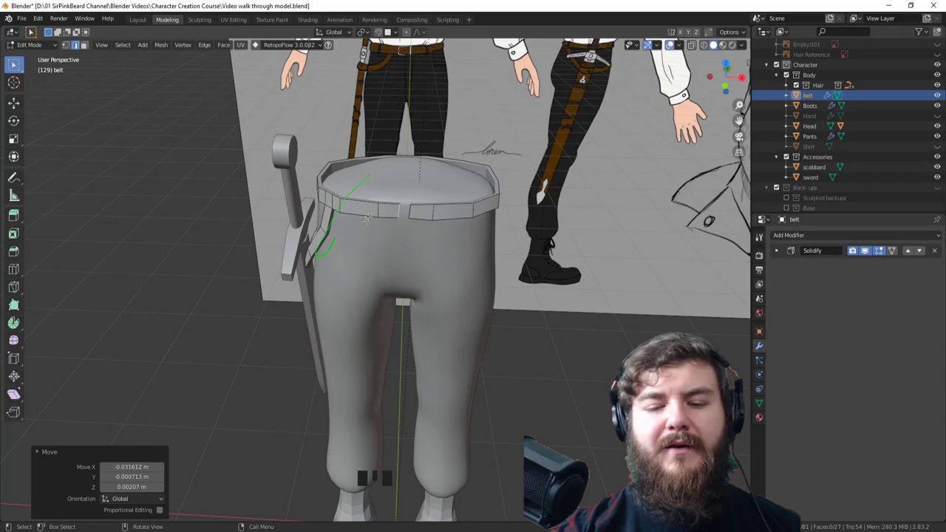
click(419, 237)
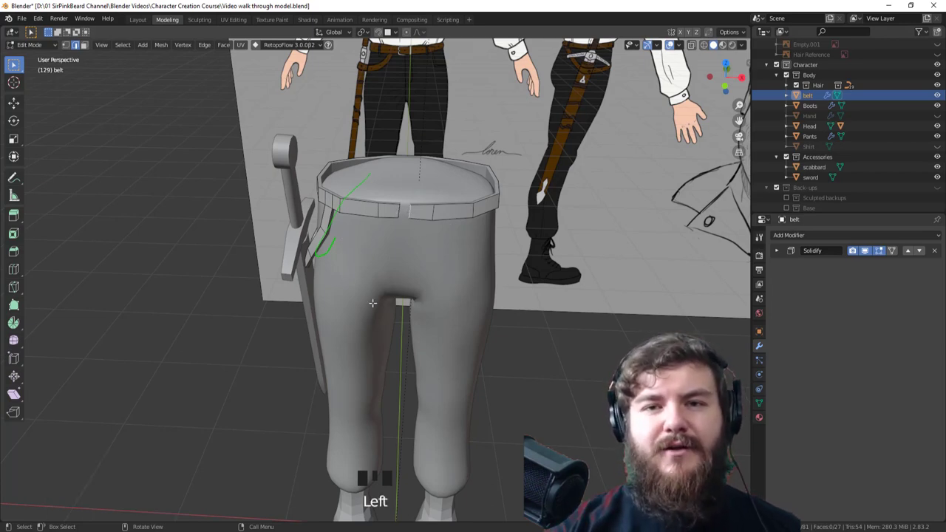
key(g)
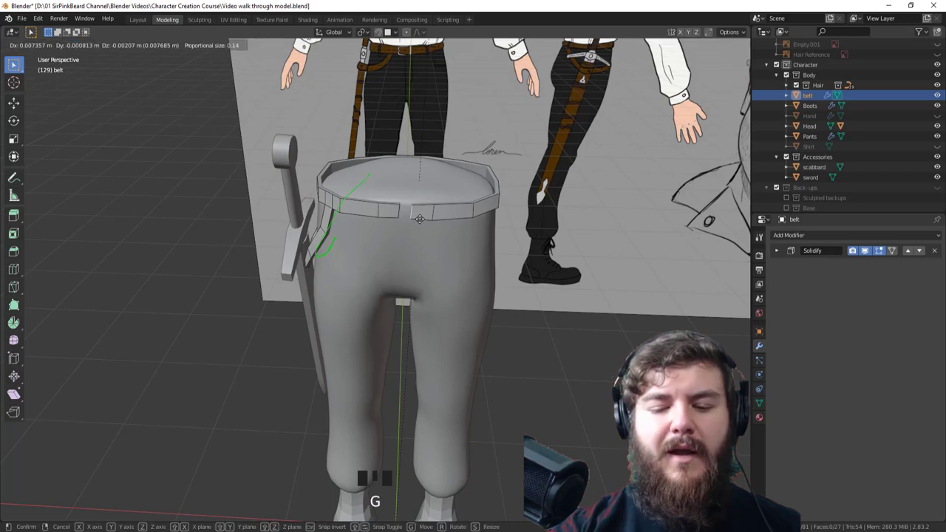
click(422, 222)
Step: Enlarge the selection to 1.181 and move the belt's loose front end into place
key(s)
click(427, 235)
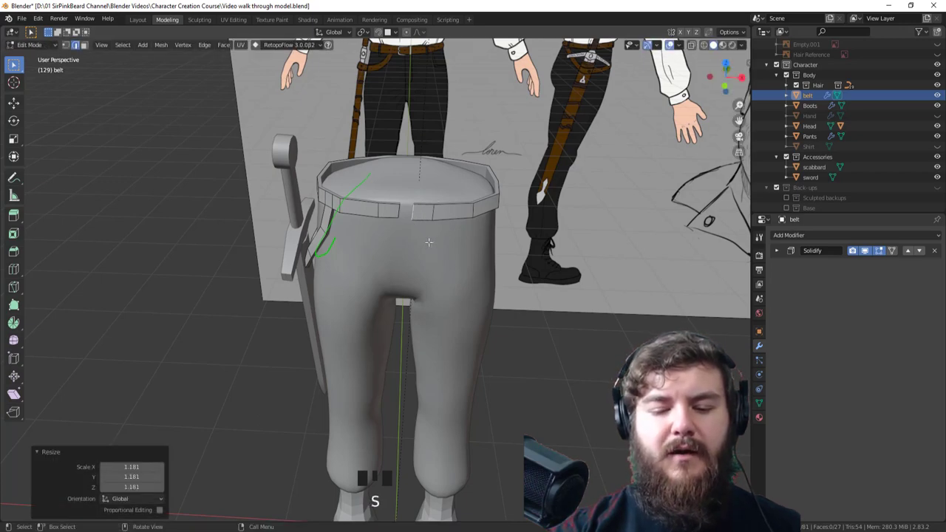
click(399, 212)
middle_drag(399, 212, 449, 252)
key(g)
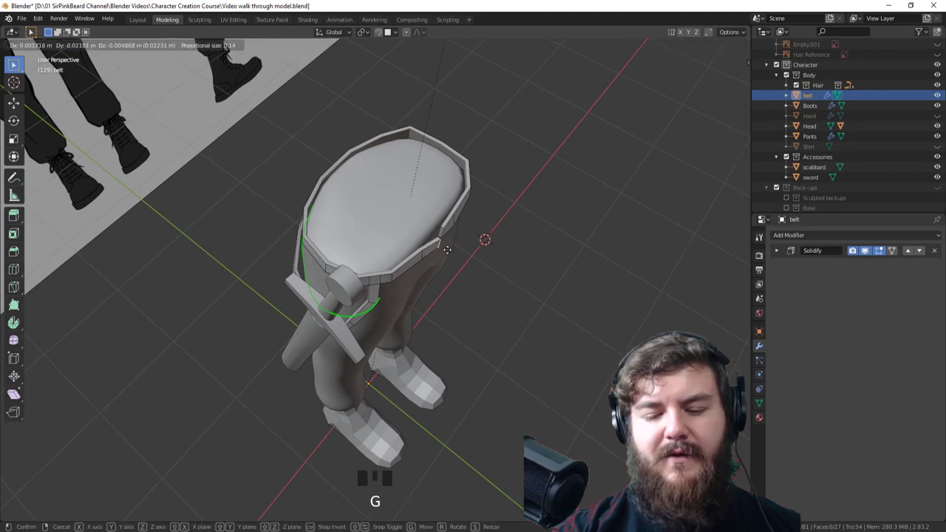
click(444, 248)
Step: Extend the loose belt end with two extrusions, then reposition it and shrink it to about two-thirds
key(e)
click(459, 235)
mouse_move(465, 232)
middle_down()
mouse_move(469, 245)
mouse_move(471, 232)
middle_up()
key(e)
click(474, 238)
middle_drag(442, 196, 431, 186)
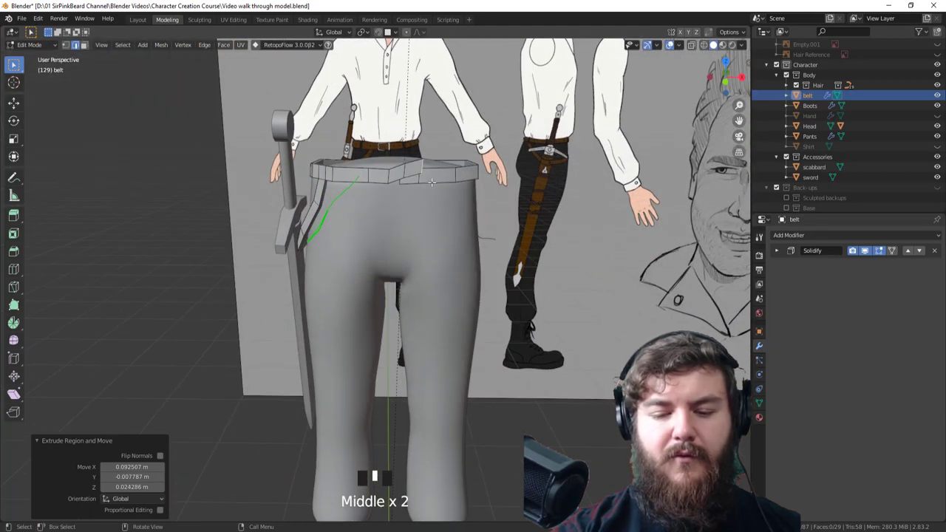
key(g)
click(433, 192)
key(g)
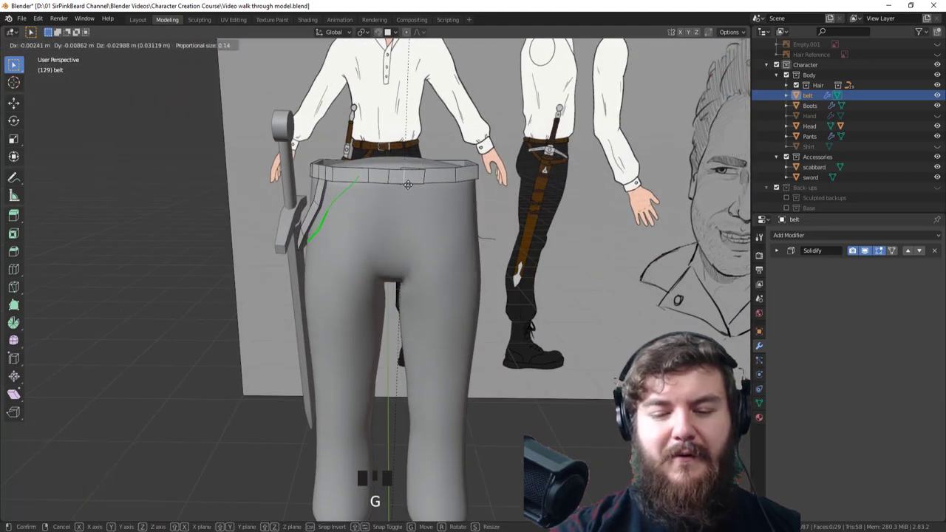
click(408, 182)
key(s)
click(439, 194)
key(g)
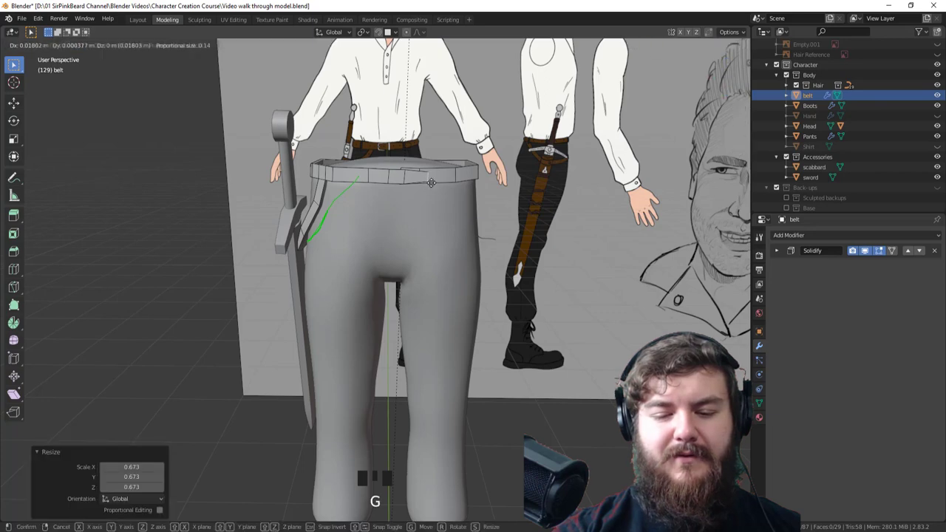
click(435, 183)
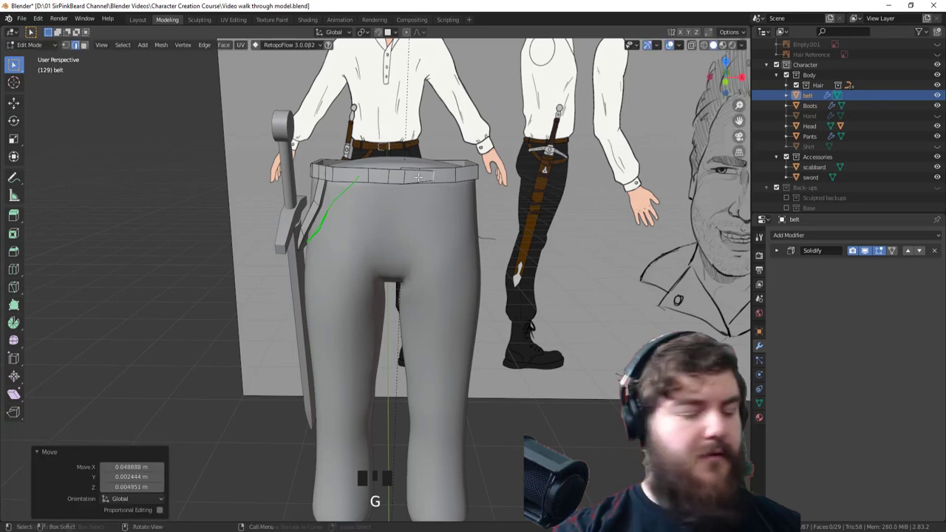
Step: Add a centred edge loop across the belt front and nudge nearby vertices into place
key(ctrl+r)
click(419, 178)
right_click(419, 178)
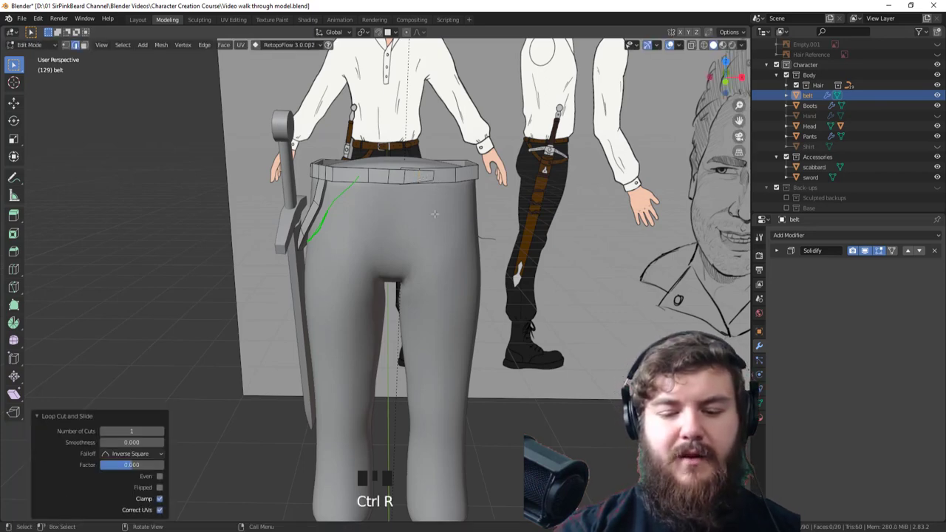
middle_drag(435, 215, 339, 267)
click(324, 265)
key(g)
click(339, 267)
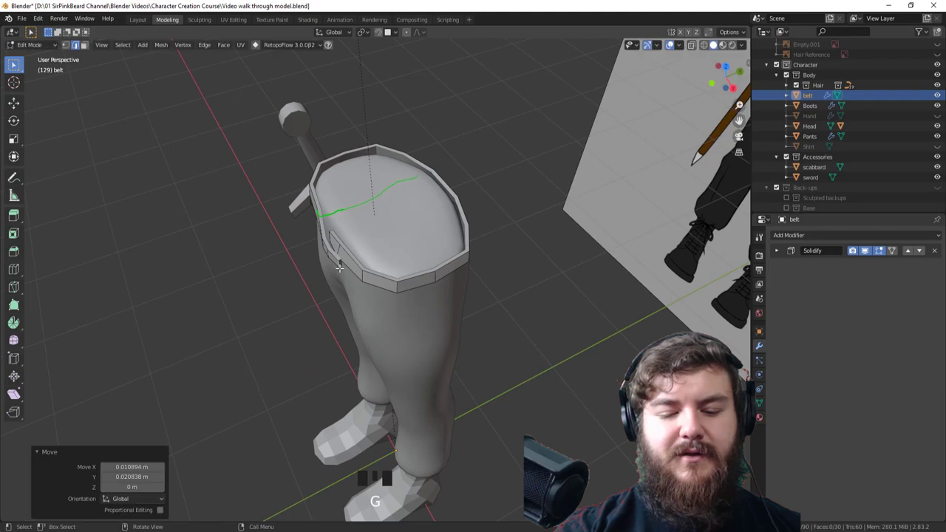
key(g)
click(326, 251)
key(g)
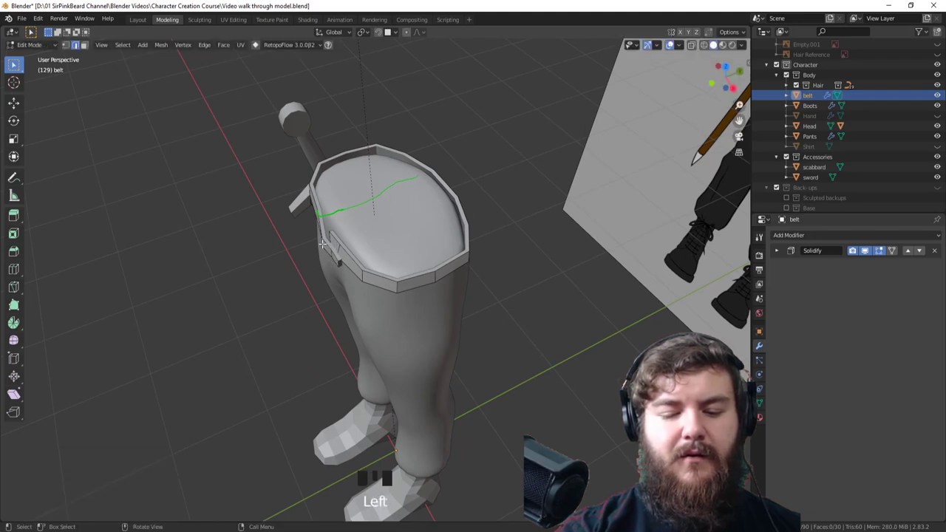
click(326, 245)
middle_drag(326, 245, 425, 250)
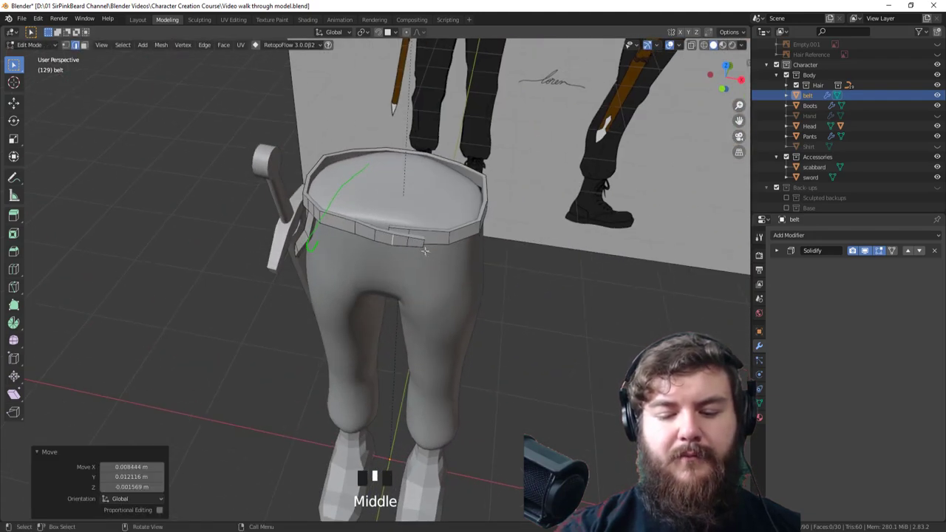
Step: Select and grow the faces along the belt front to leave a gap there
key(3)
click(418, 244)
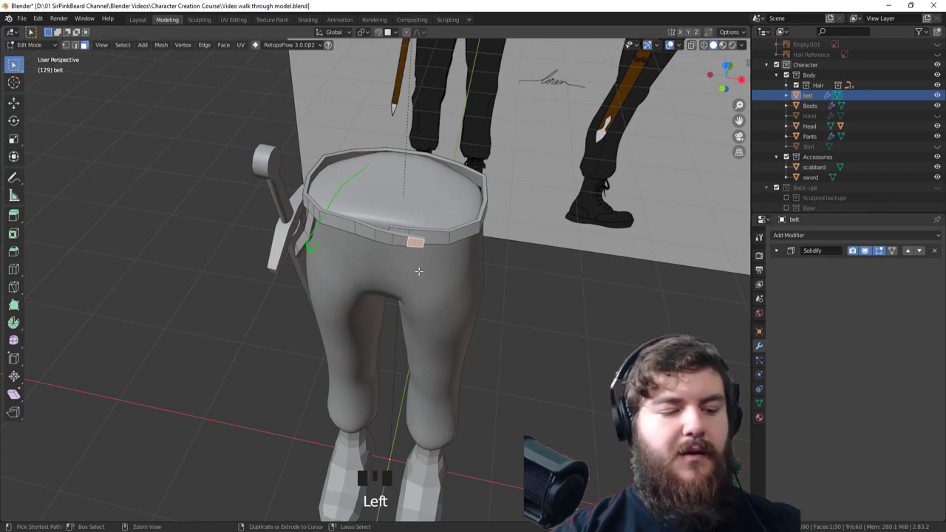
key(ctrl+KP_Add)
key(ctrl+KP_Add)
key(ctrl+KP_Add)
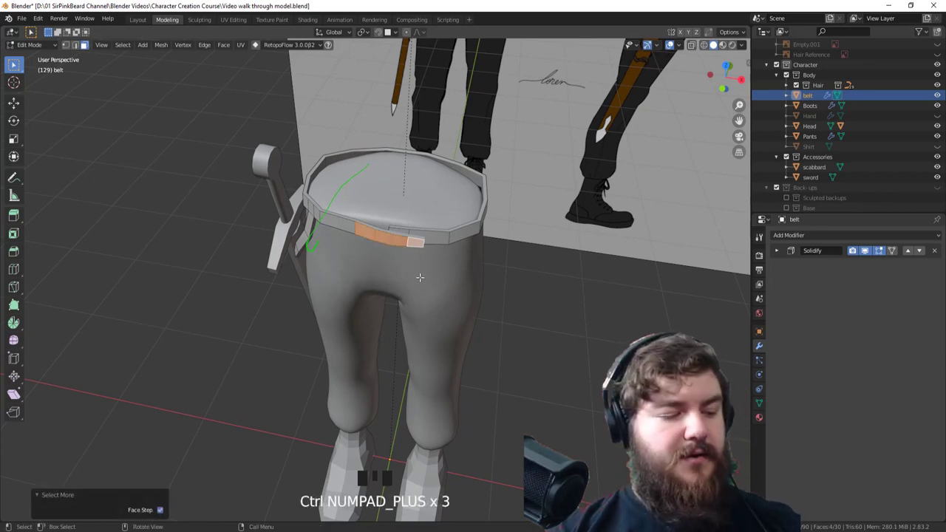
click(398, 235)
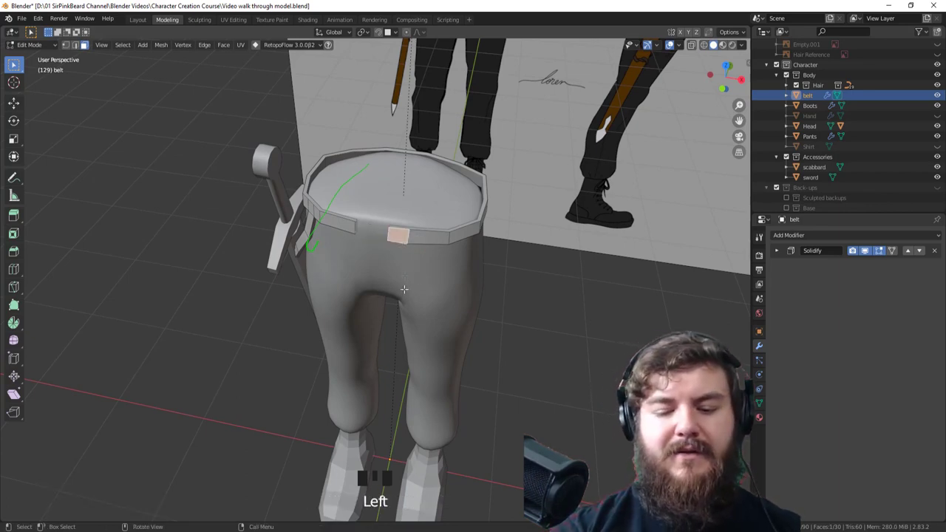
click(370, 450)
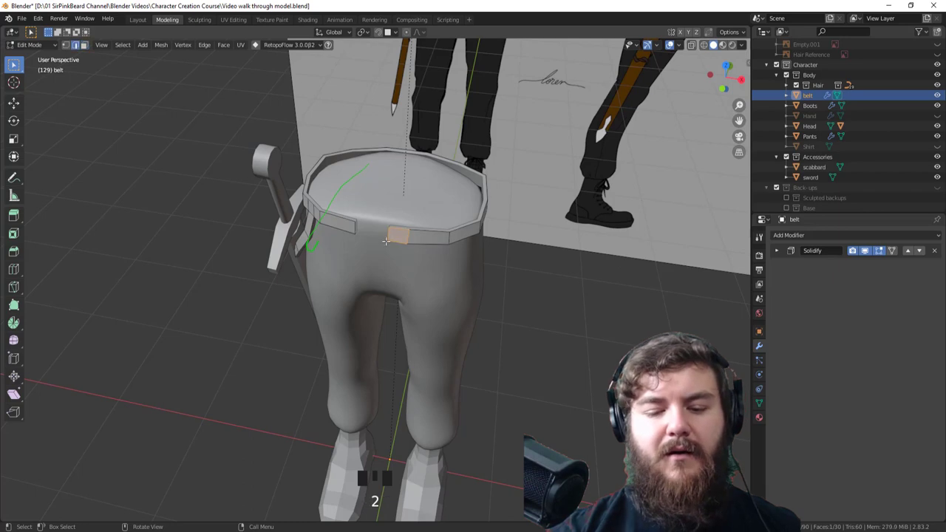
Step: Apply the belt's Solidify modifier in Object Mode, then return to Edit Mode
click(776, 250)
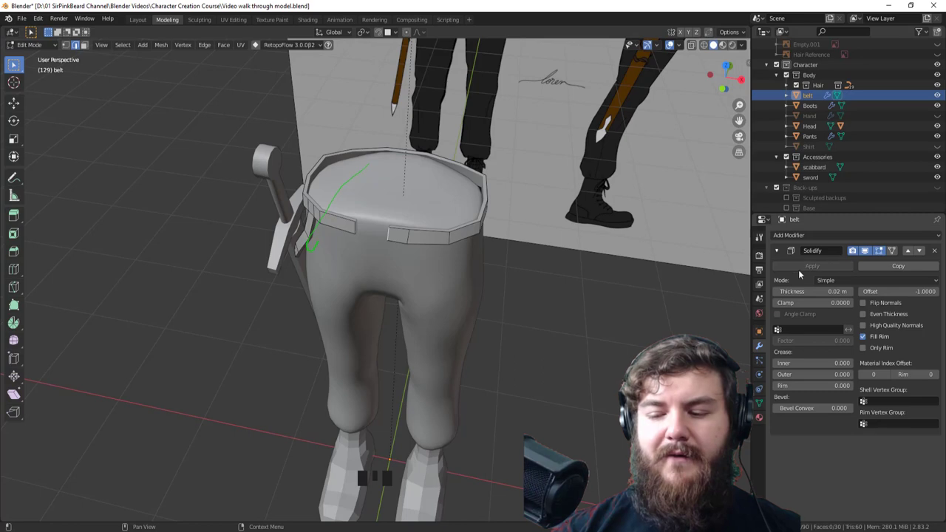
key(Tab)
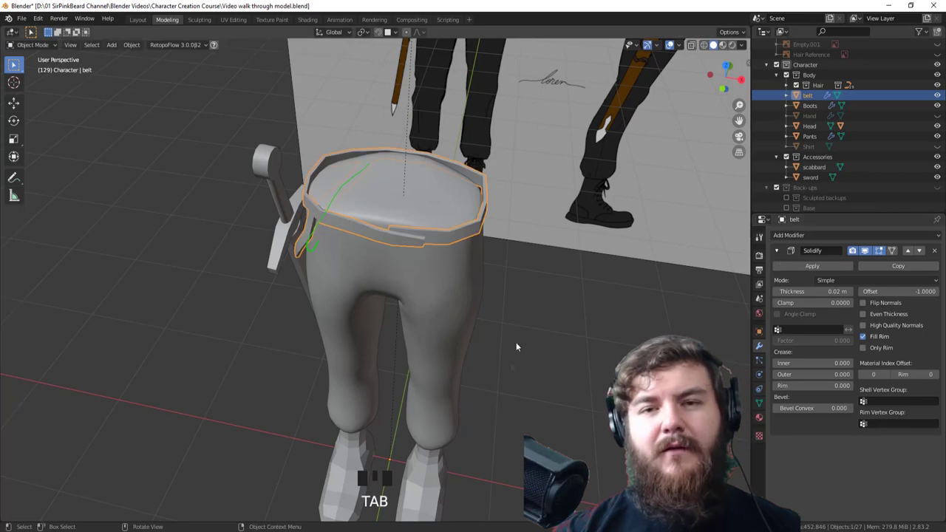
click(796, 270)
key(Tab)
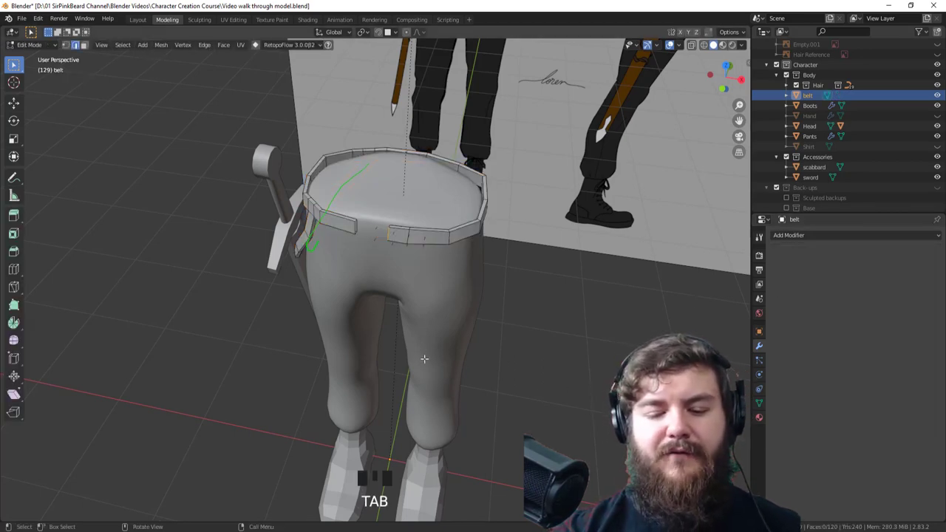
Step: Shrink the belt slightly to 0.909 scale
middle_drag(450, 310, 500, 311)
scroll(501, 310, up, 5)
shift+middle_drag(517, 192, 497, 222)
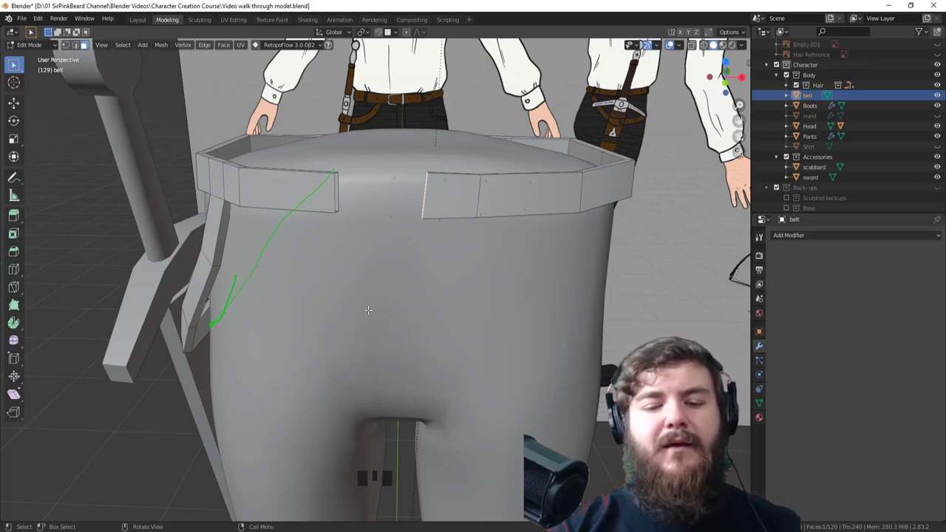
key(s)
click(479, 225)
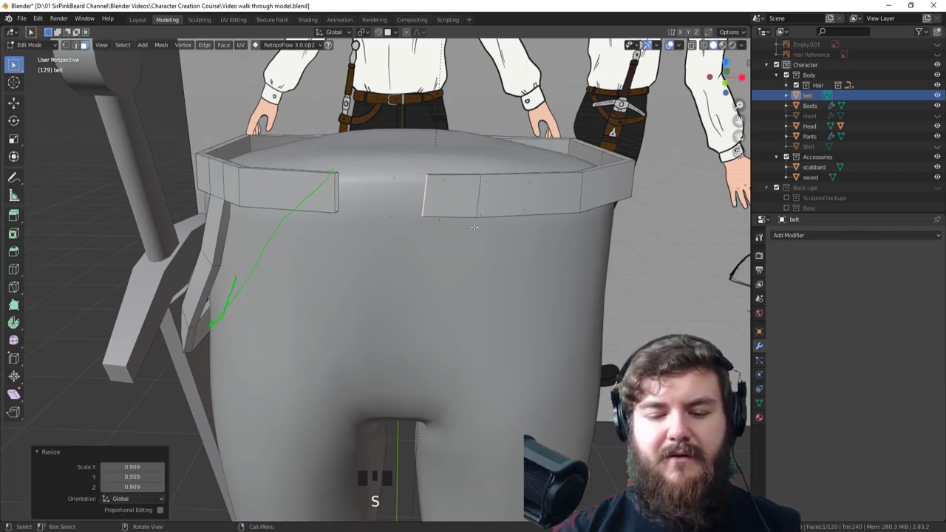
Step: Cut a new edge loop near the belt's front end and flatten it to zero width on X
key(ctrl+r)
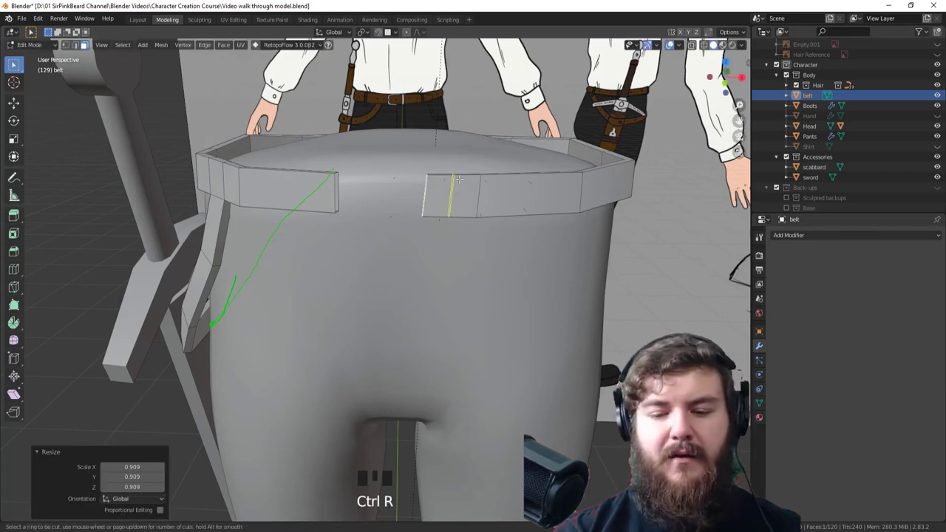
click(456, 184)
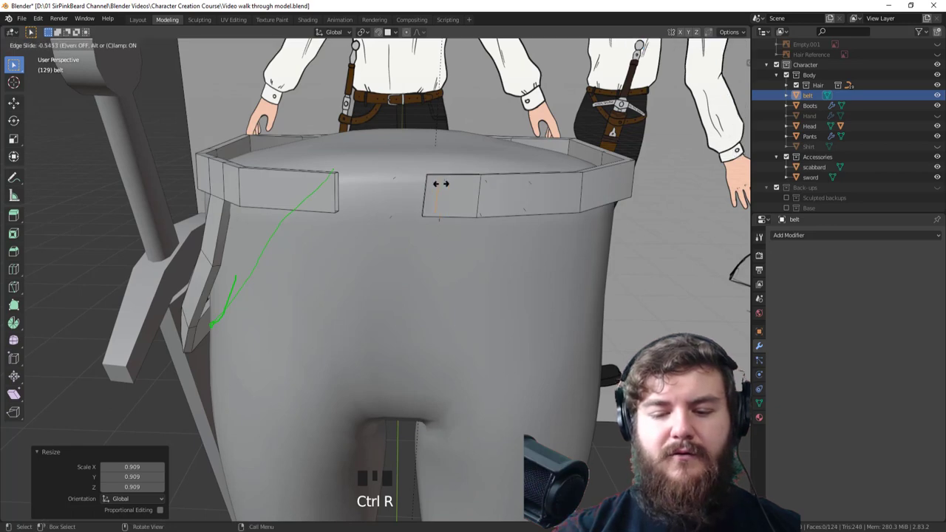
click(440, 185)
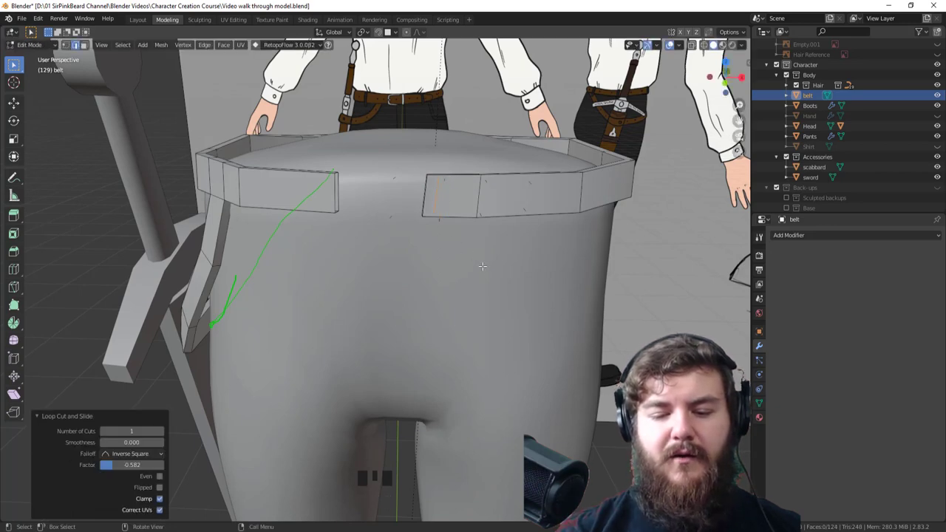
mouse_move(498, 273)
middle_down()
mouse_move(488, 271)
mouse_move(505, 267)
middle_up()
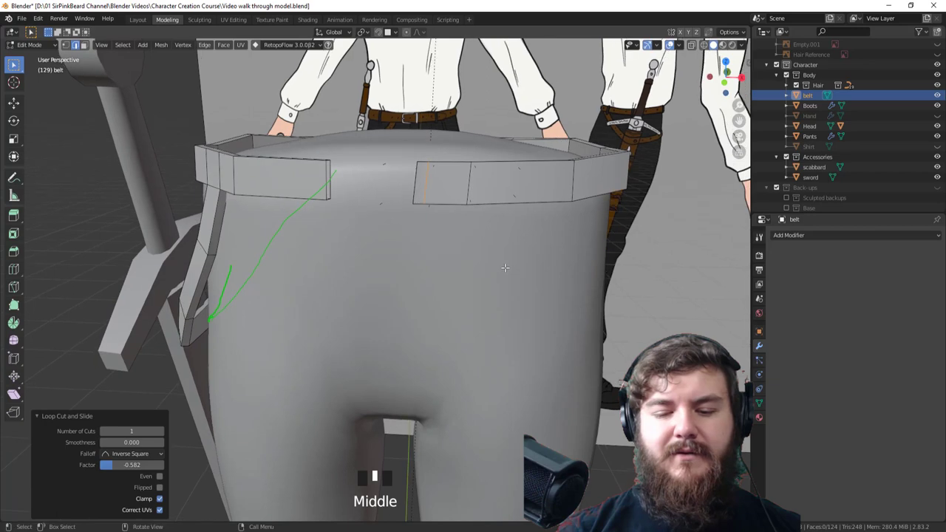
key(s)
key(x)
key(0)
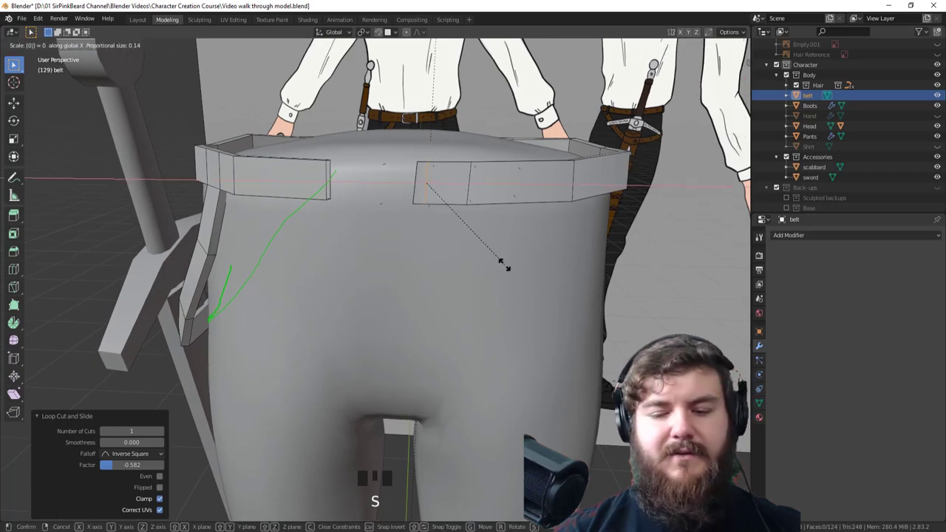
click(504, 264)
Step: Flatten the belt's end face to zero width along X
middle_drag(446, 220, 499, 247)
key(3)
click(475, 222)
key(s)
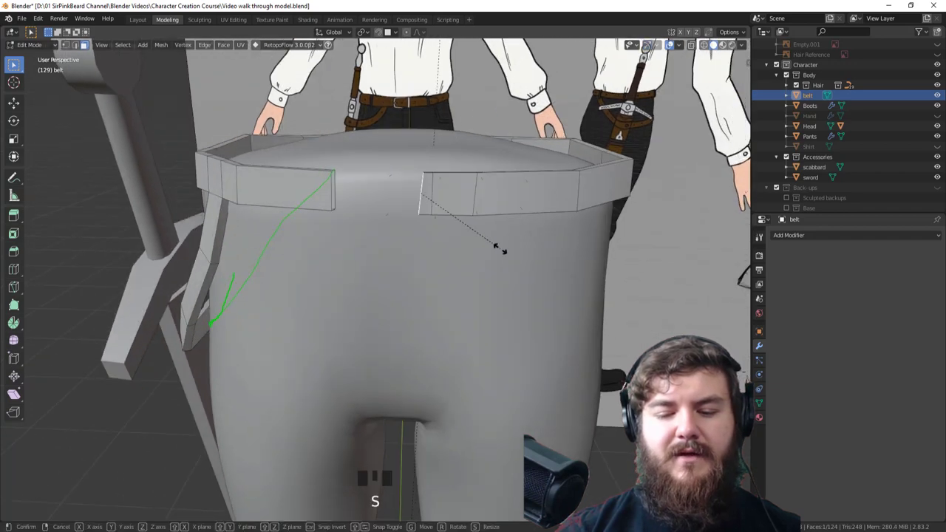
key(x)
key(0)
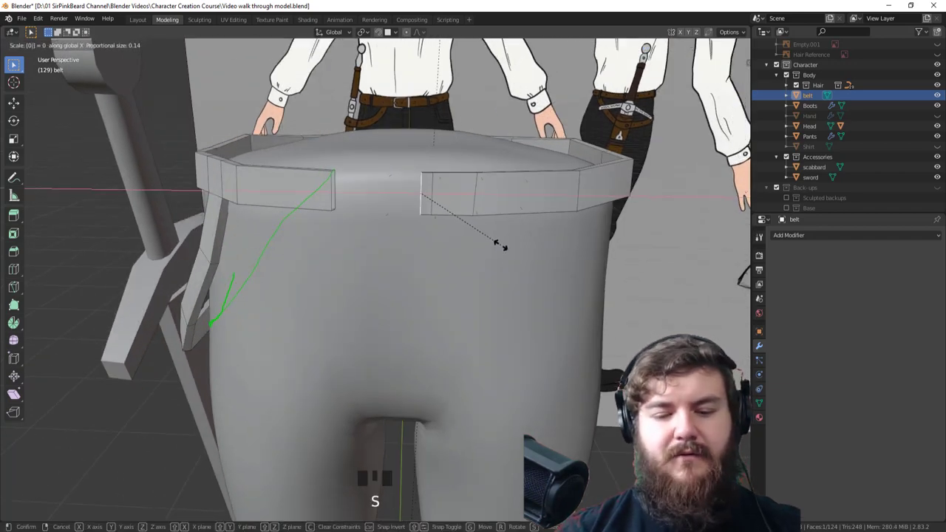
click(501, 244)
mouse_move(507, 244)
middle_down()
mouse_move(513, 257)
mouse_move(504, 235)
middle_up()
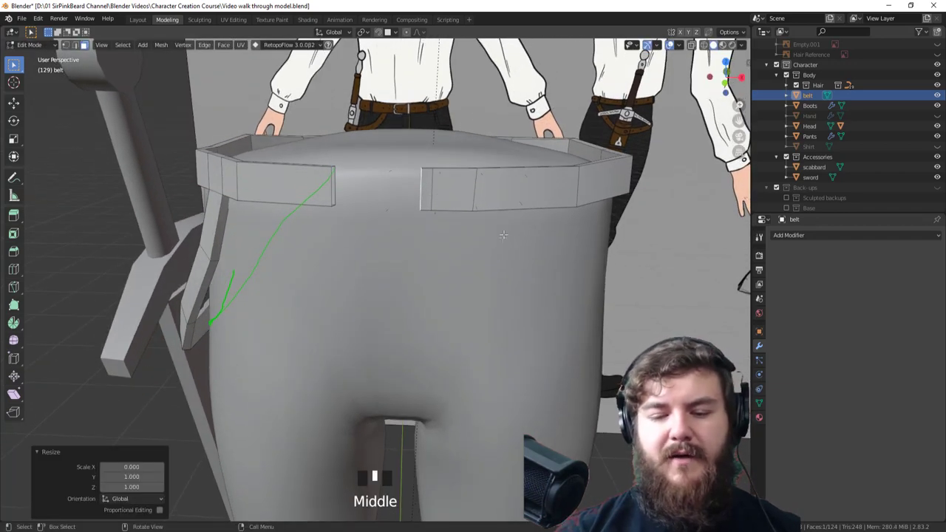
Step: Inset a small face by 0.003022 m on the cut belt end to start the buckle
middle_drag(450, 216, 455, 295)
click(448, 289)
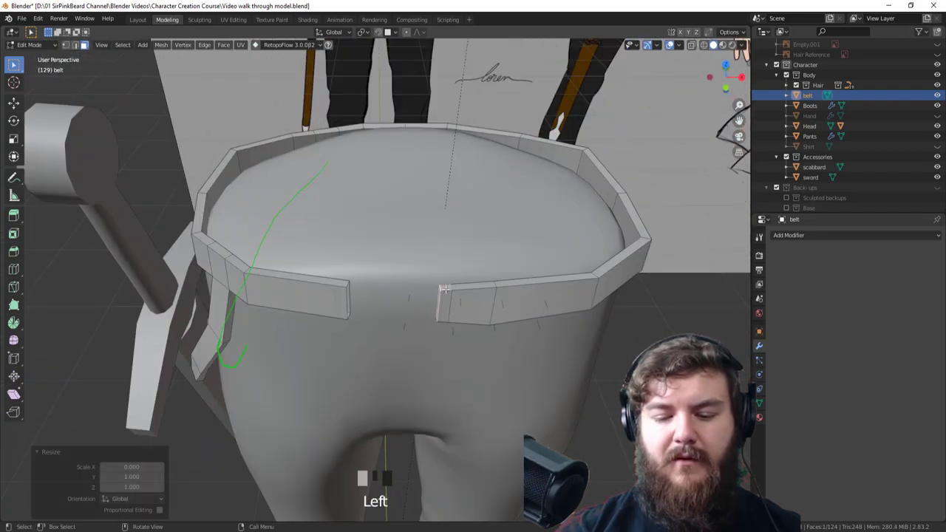
middle_drag(477, 353, 485, 231)
shift+click(435, 80)
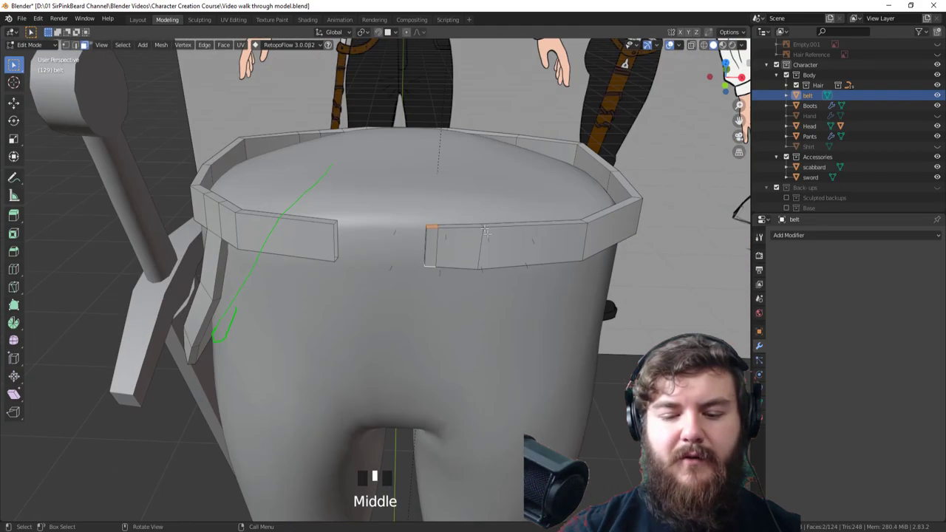
key(i)
click(592, 303)
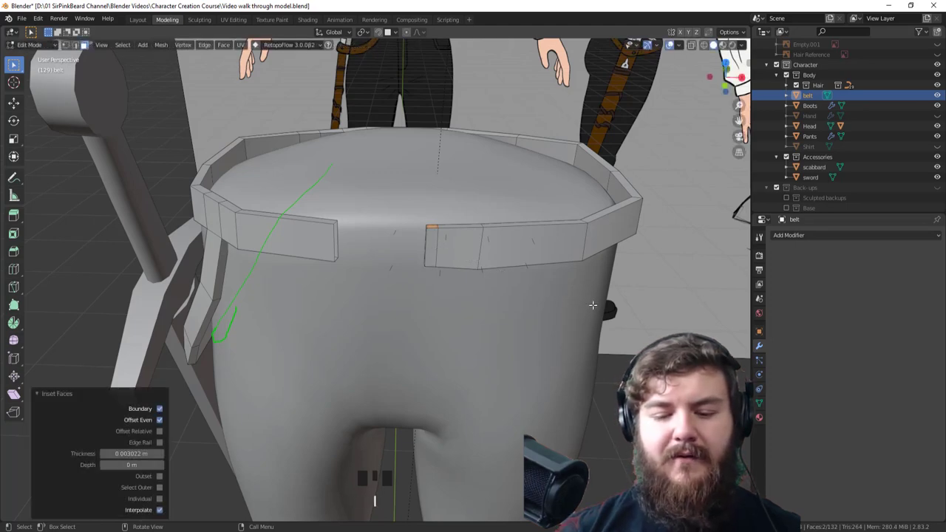
middle_drag(592, 303, 487, 421)
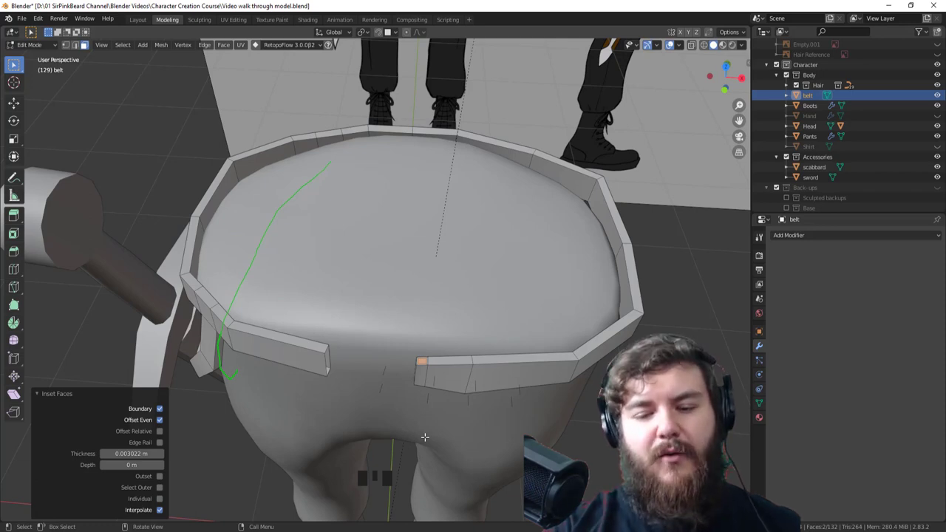
Step: Extrude the belt's front inset face 0.02 m along its normal into a small tab
drag(18, 217, 59, 247)
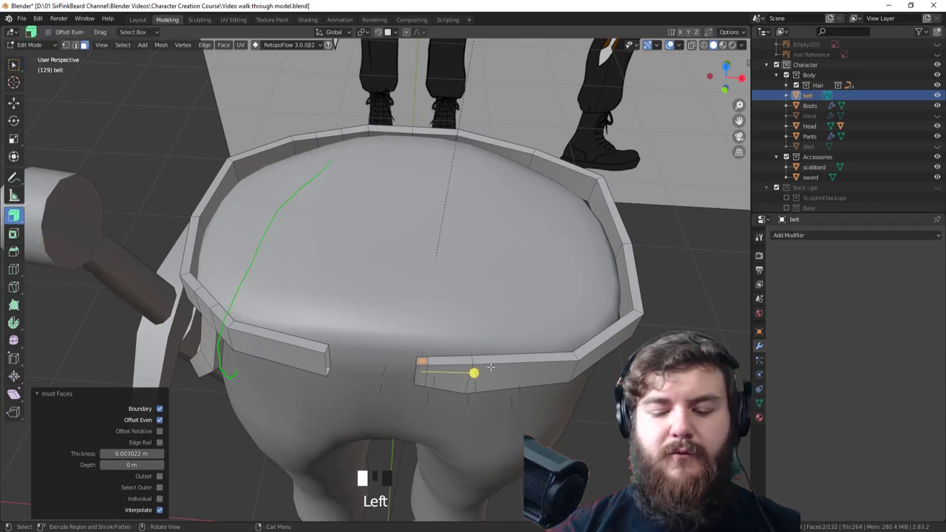
middle_drag(486, 373, 488, 164)
drag(487, 164, 477, 156)
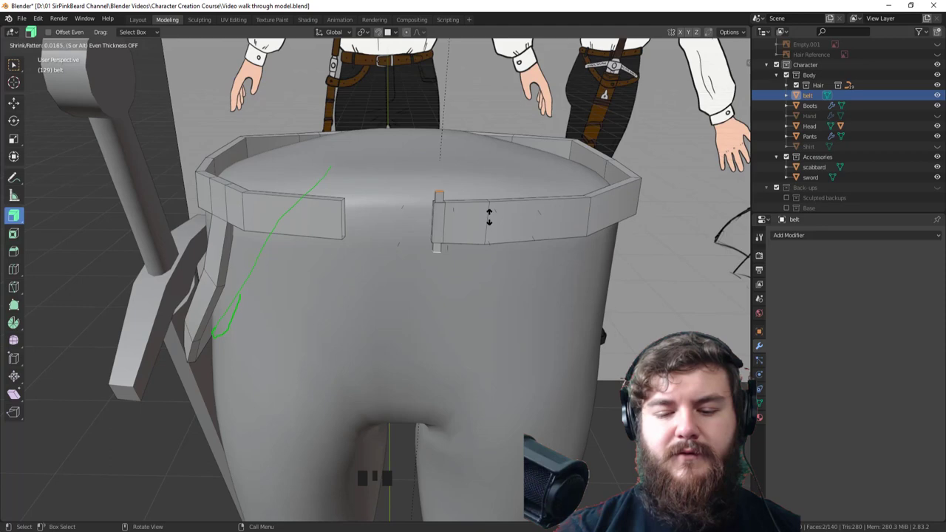
click(490, 216)
mouse_move(525, 232)
middle_down()
mouse_move(535, 219)
mouse_move(509, 231)
middle_up()
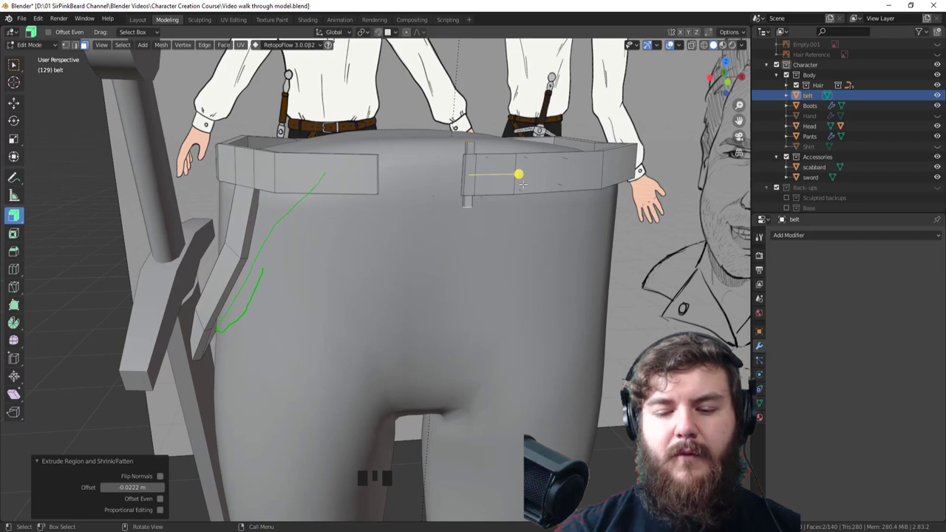
middle_drag(522, 183, 492, 205)
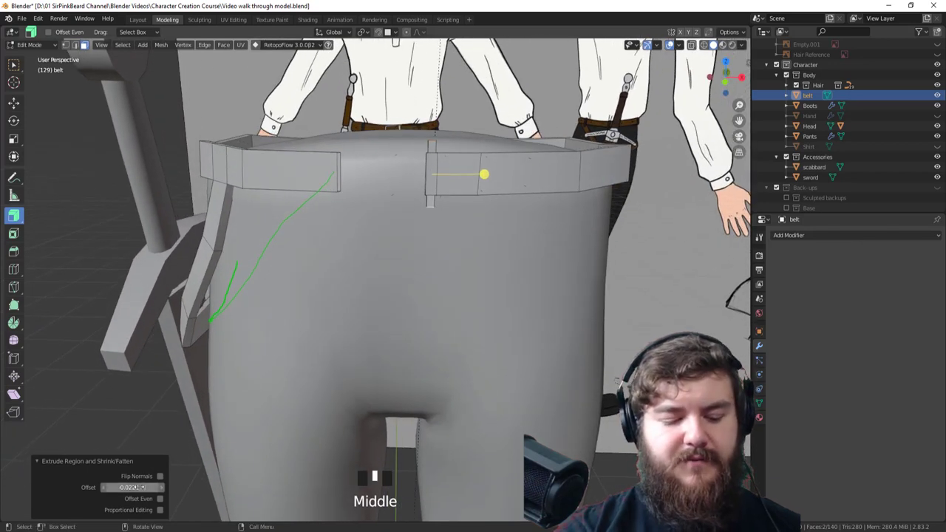
click(142, 487)
key(BackSpace)
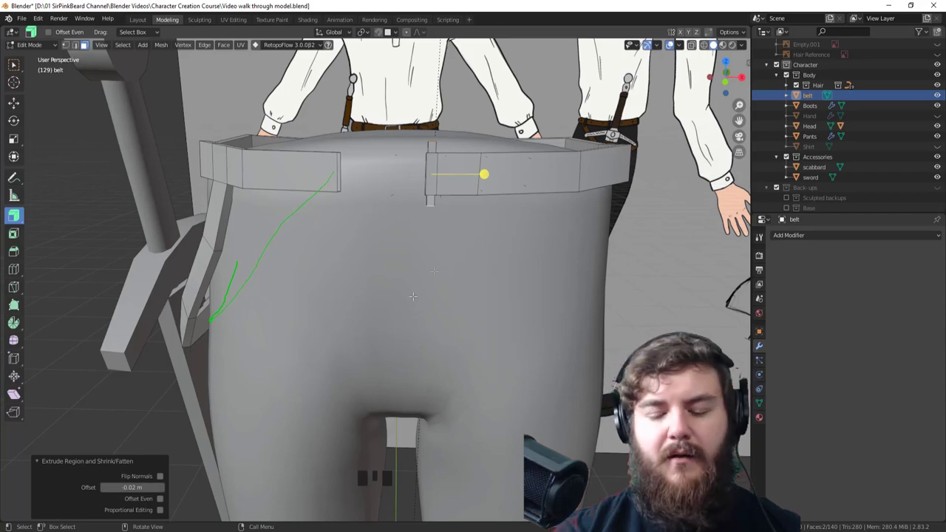
middle_drag(473, 199, 527, 198)
Step: Extrude the tab faces along their normals and stretch them across the belt gap
click(526, 191)
drag(526, 192, 521, 247)
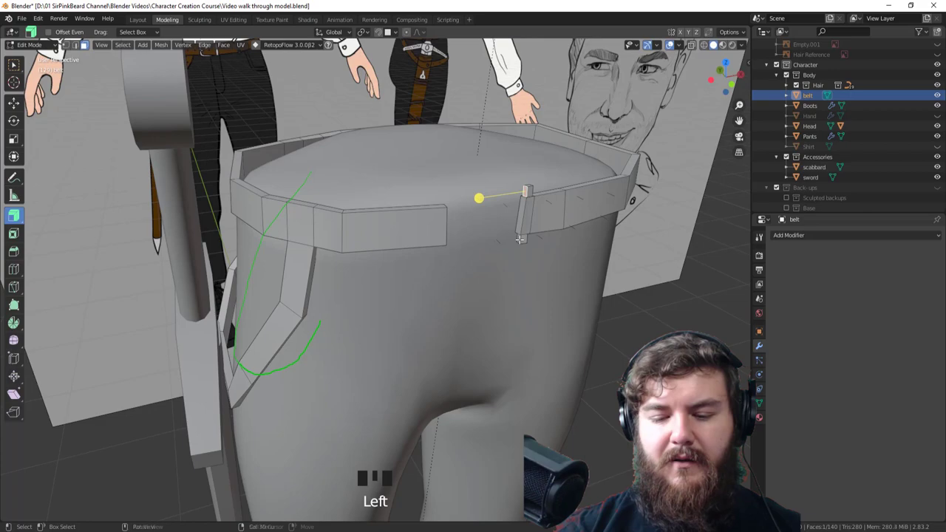
shift+click(522, 251)
middle_drag(522, 252, 401, 176)
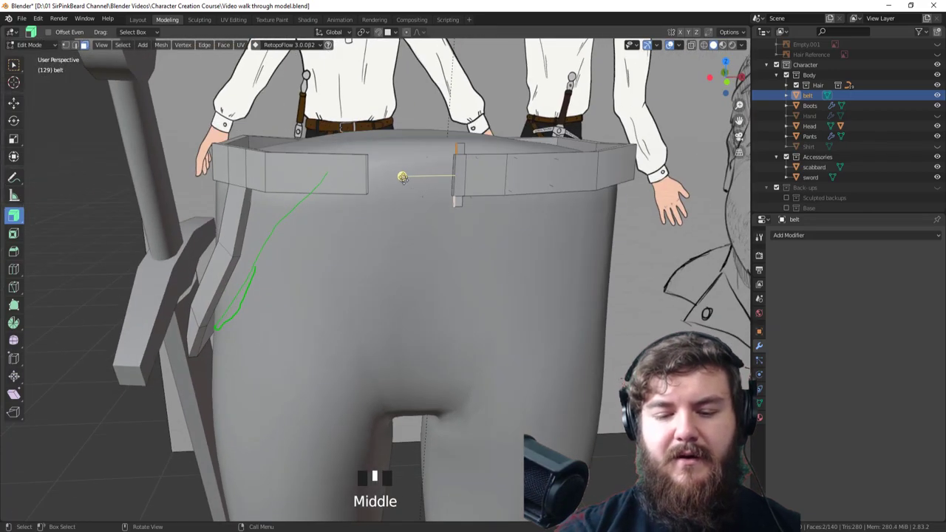
drag(402, 177, 422, 147)
middle_drag(421, 148, 472, 222)
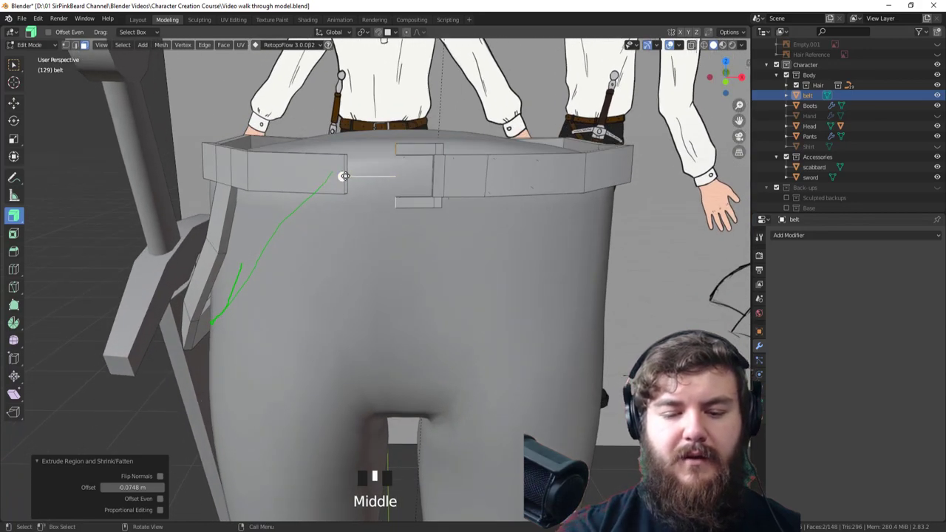
middle_drag(342, 176, 342, 177)
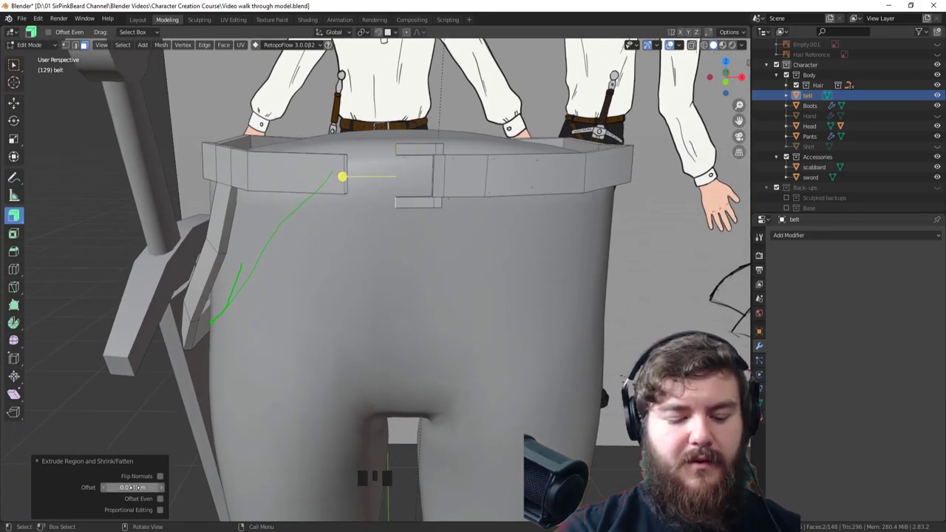
mouse_move(132, 487)
mouse_down()
mouse_move(114, 487)
mouse_move(124, 487)
mouse_up()
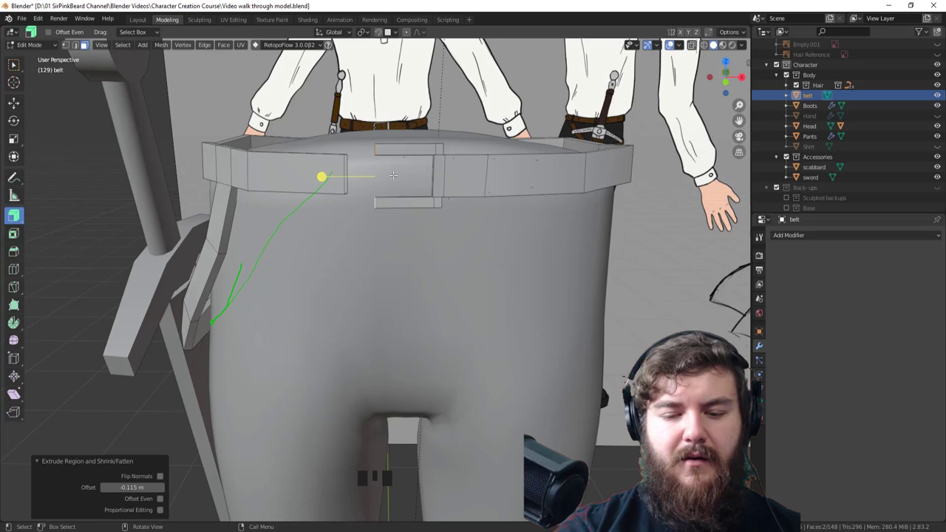
Step: Fill the belt gap with a new face between the two facing edges
key(2)
middle_drag(339, 369, 290, 135)
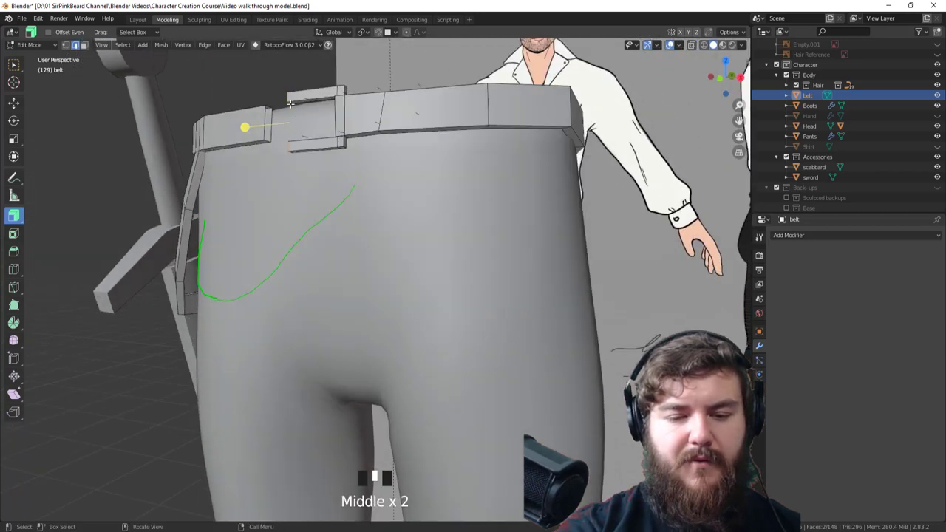
click(290, 104)
middle_drag(291, 104, 479, 195)
shift+click(372, 353)
key(f)
Step: Extrude the buckle's top and side faces 0.018938 m to thicken the buckle
click(425, 192)
click(426, 193)
click(477, 194)
shift+click(480, 210)
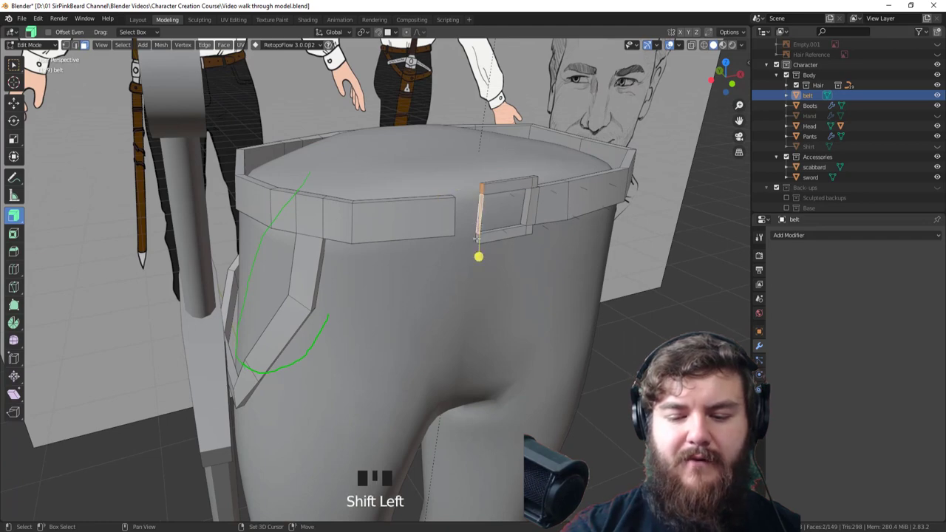
shift+click(477, 237)
middle_drag(511, 322, 491, 281)
key(e)
click(478, 269)
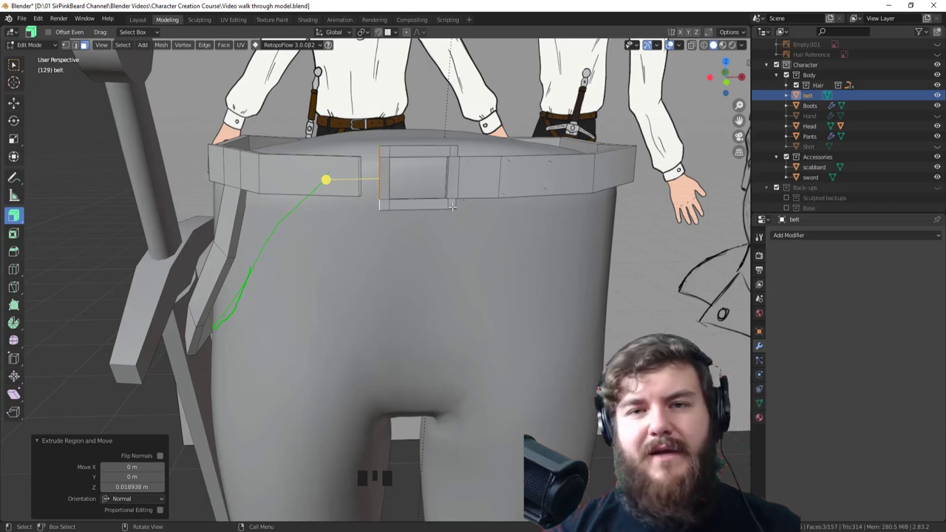
Step: Select the buckle's edges, including its vertical edge, in edge mode
middle_drag(439, 220, 377, 215)
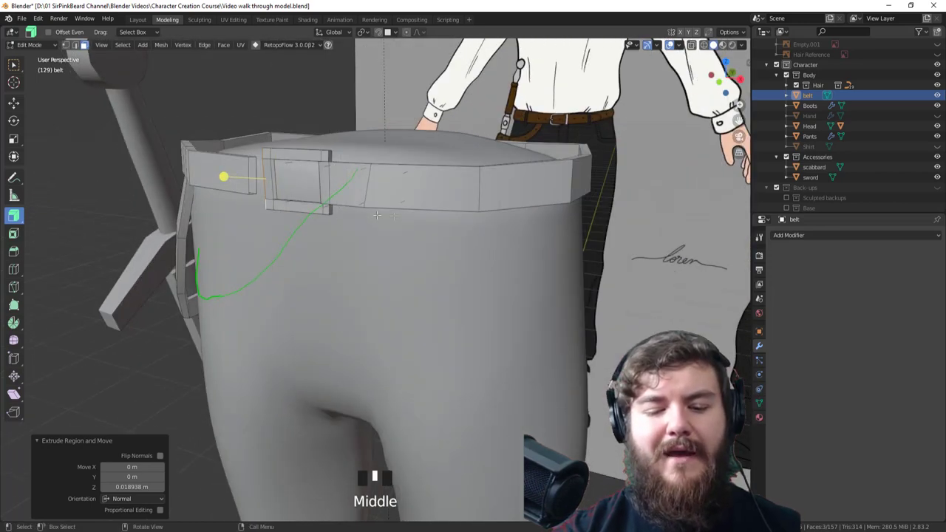
key(2)
middle_drag(281, 199, 296, 212)
click(291, 299)
shift+click(275, 104)
middle_drag(275, 104, 408, 180)
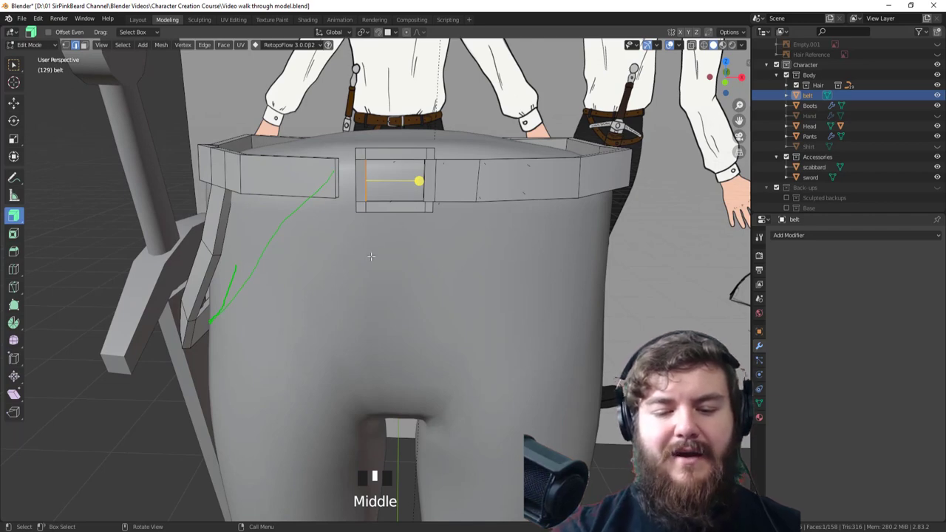
middle_drag(375, 197, 336, 173)
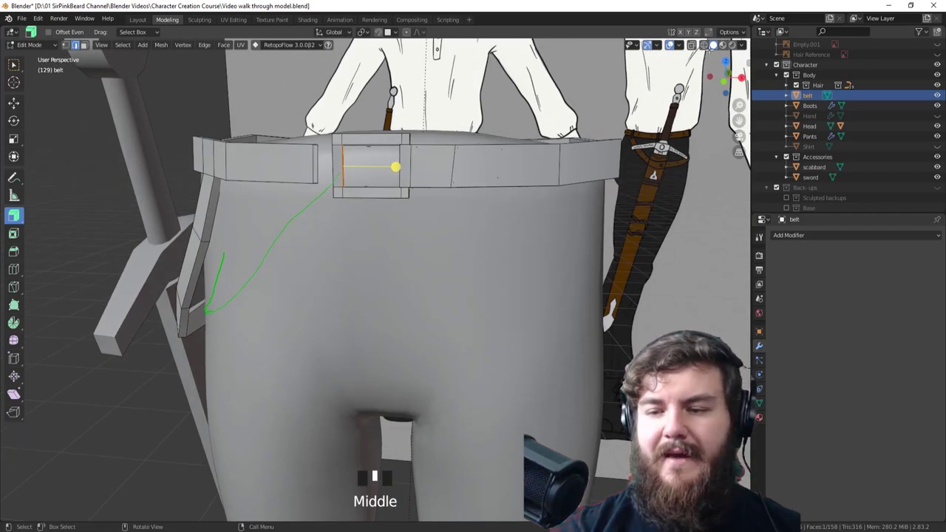
Step: Turn on Face Orientation in the viewport overlays to reveal inverted faces
click(680, 46)
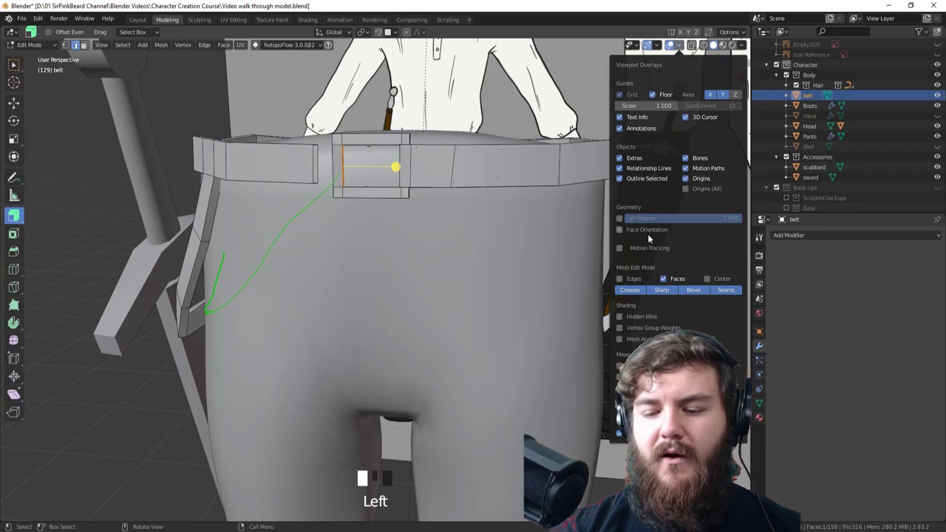
click(620, 230)
middle_drag(497, 297, 525, 308)
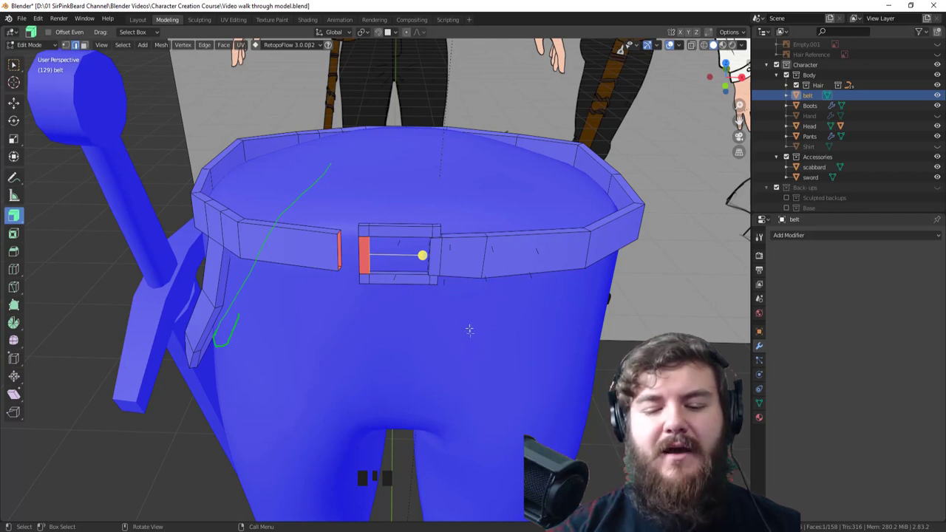
Step: Select the whole belt mesh and recalculate its normals to face outside
key(a)
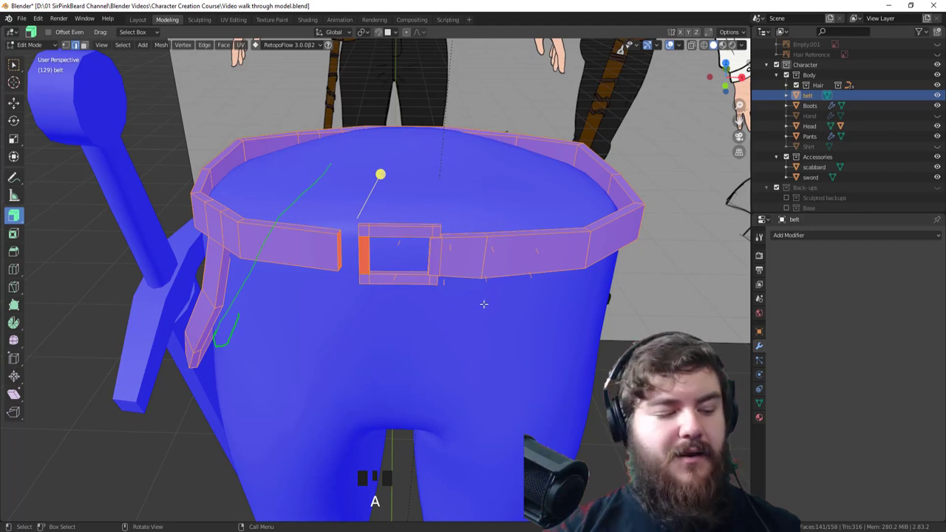
key(shift+n)
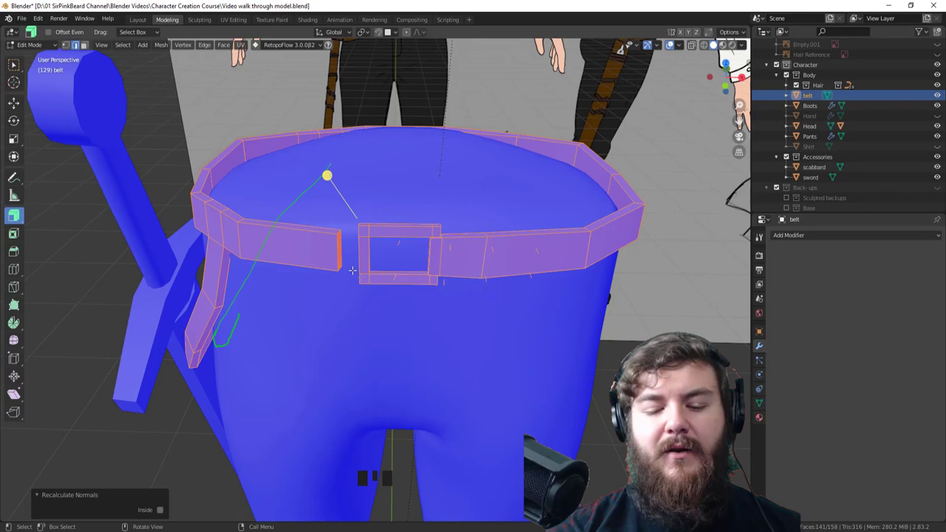
middle_drag(342, 252, 310, 217)
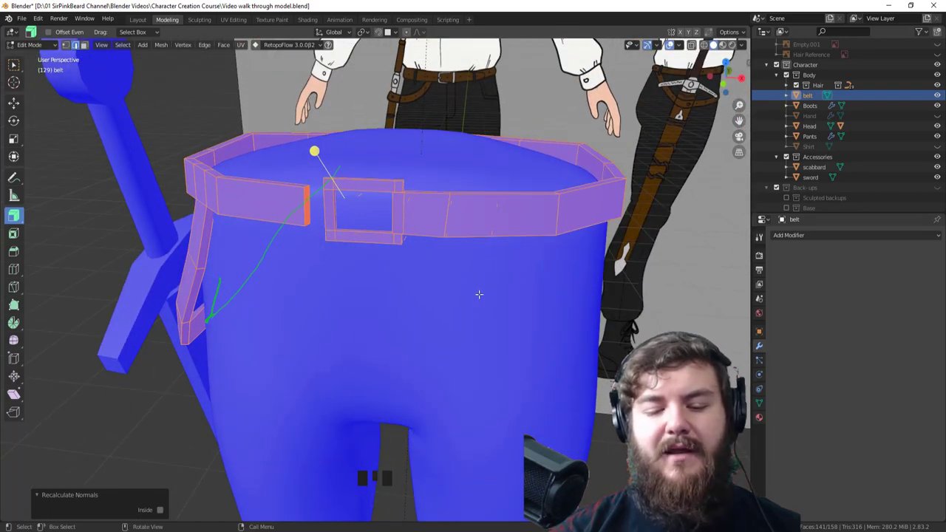
middle_drag(478, 294, 496, 302)
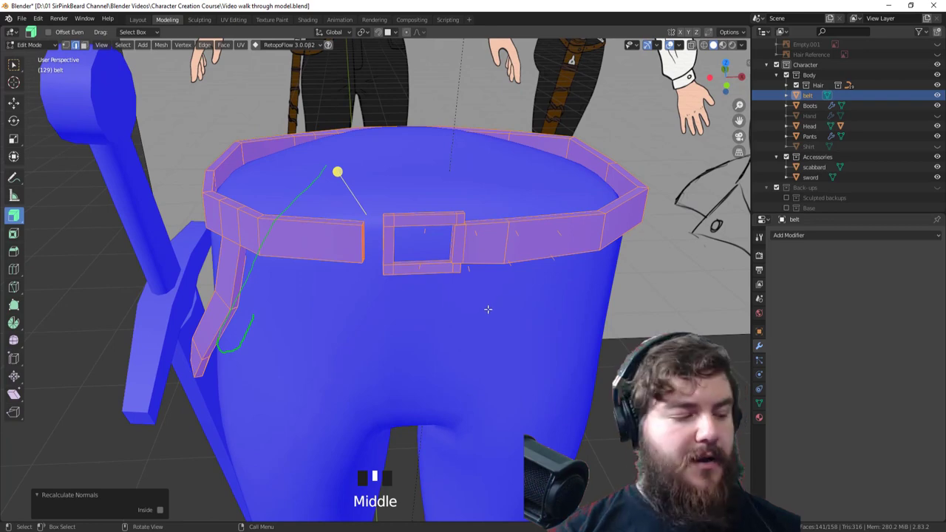
Step: Reveal the hidden belt faces and clear the selection in face mode
key(alt+h)
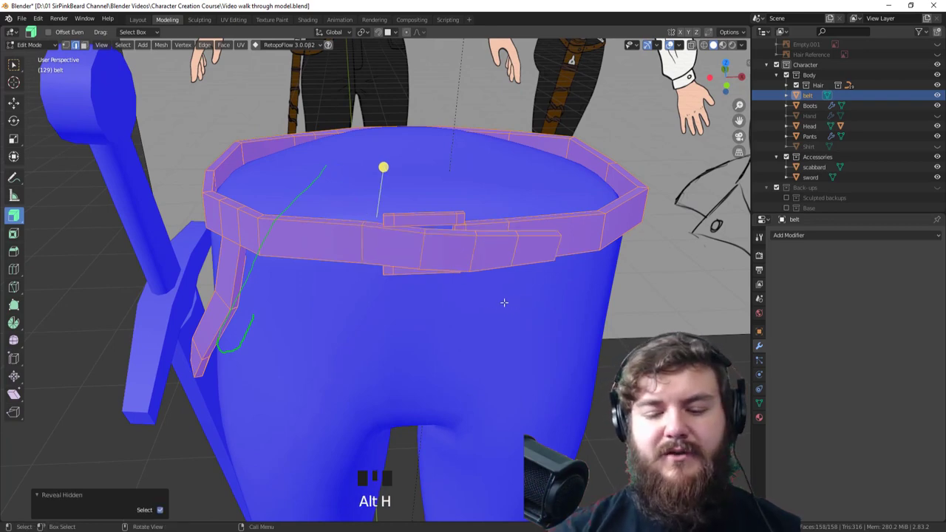
middle_drag(459, 293, 533, 235)
key(3)
click(552, 234)
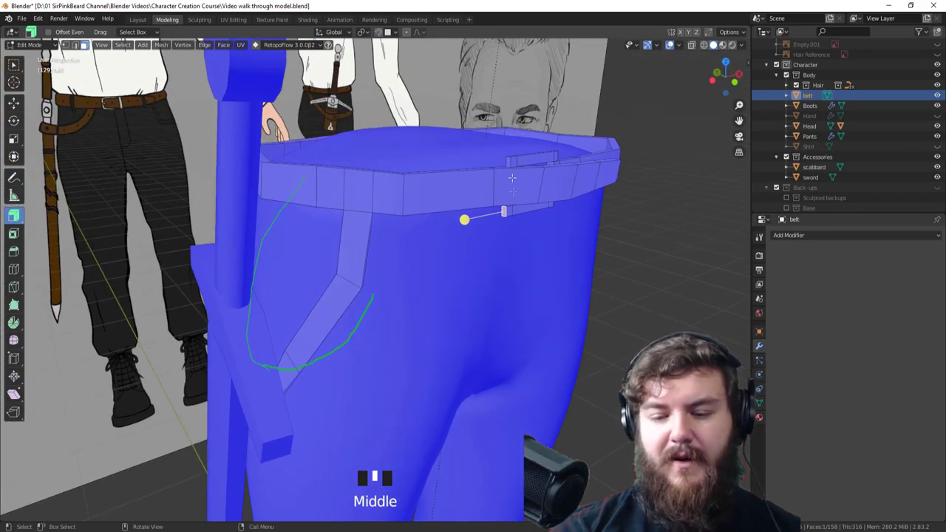
middle_drag(536, 216, 536, 278)
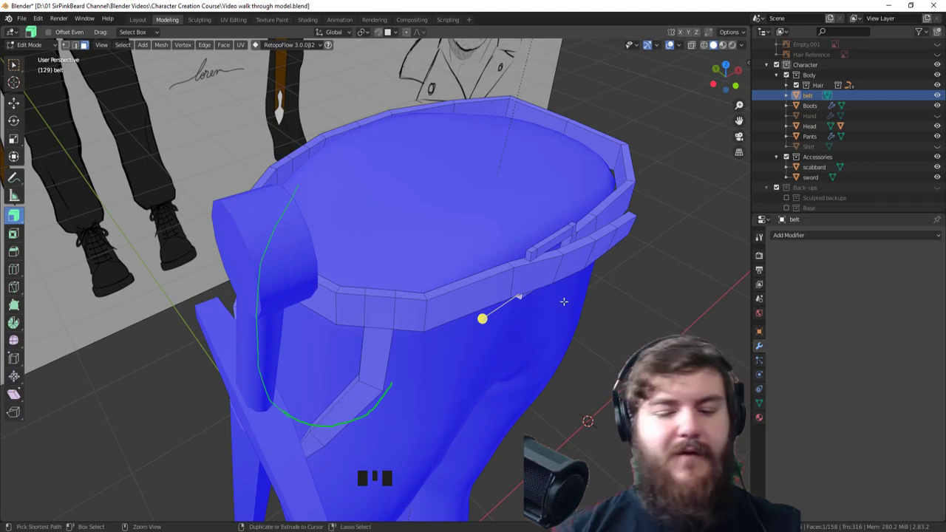
Step: Grow the end-strip face selection, then rotate and move it in top view
key(ctrl+KP_Add)
key(ctrl+KP_Add)
key(ctrl+KP_Add)
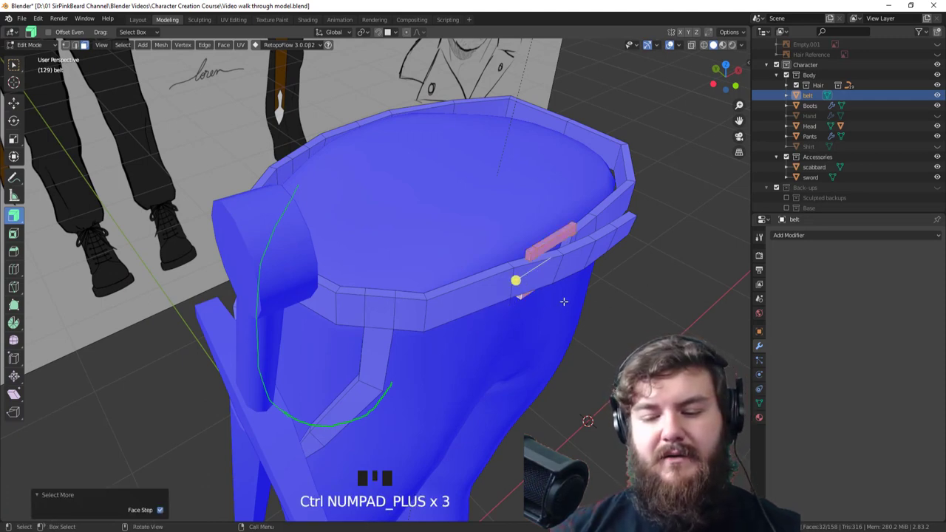
middle_drag(524, 303, 601, 353)
key(KP_7)
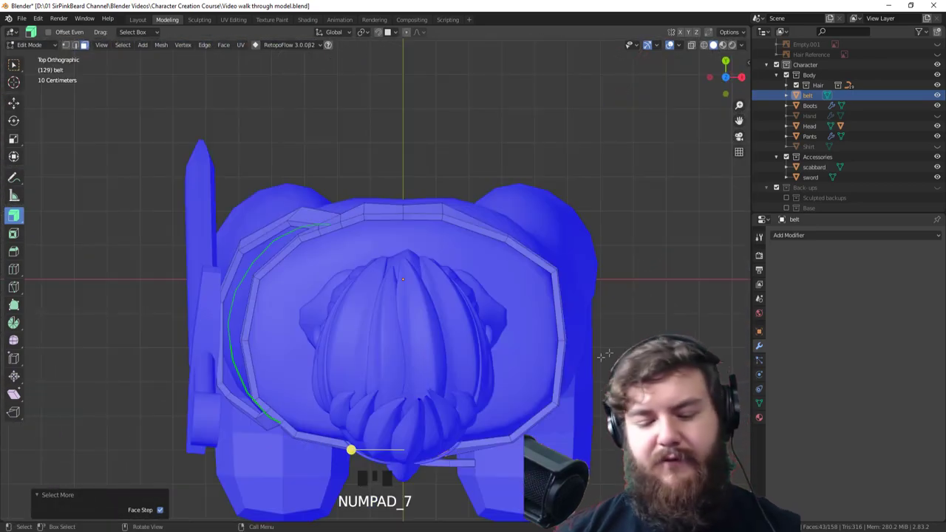
shift+middle_drag(550, 414, 507, 379)
key(r)
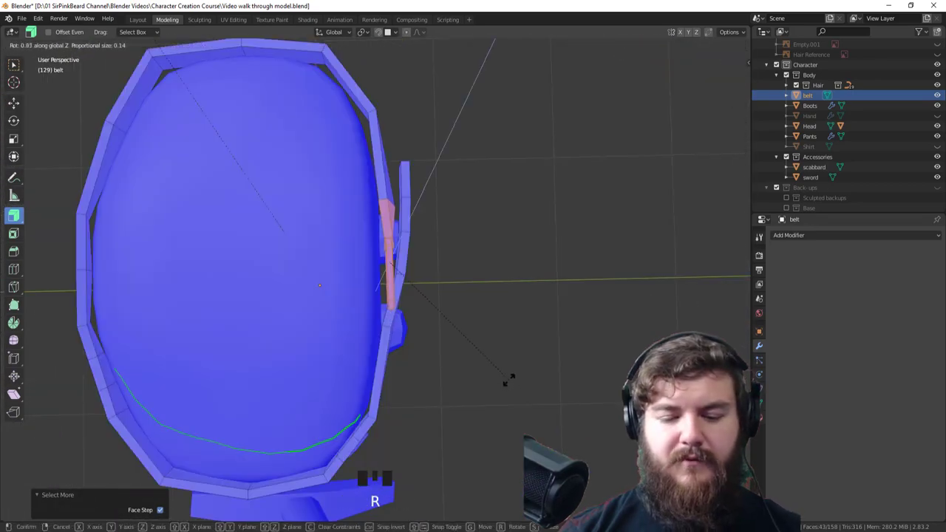
click(517, 359)
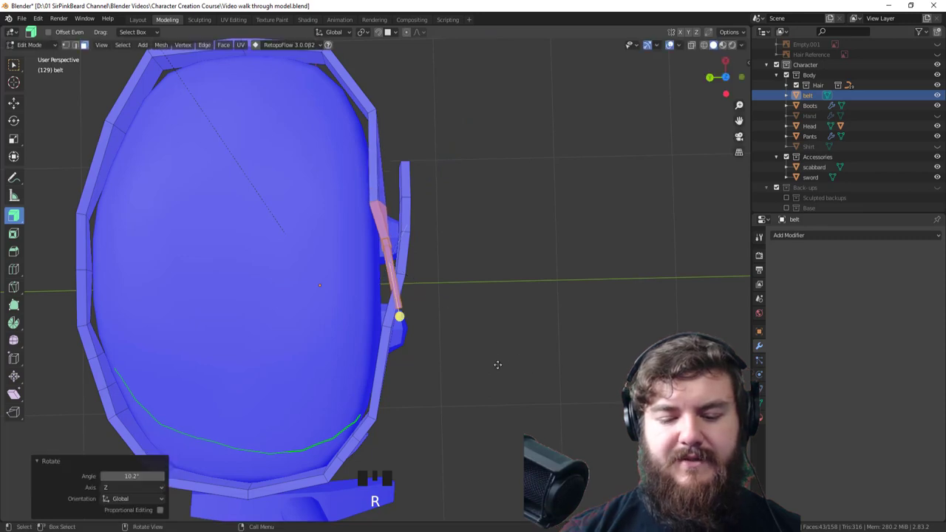
key(g)
click(504, 364)
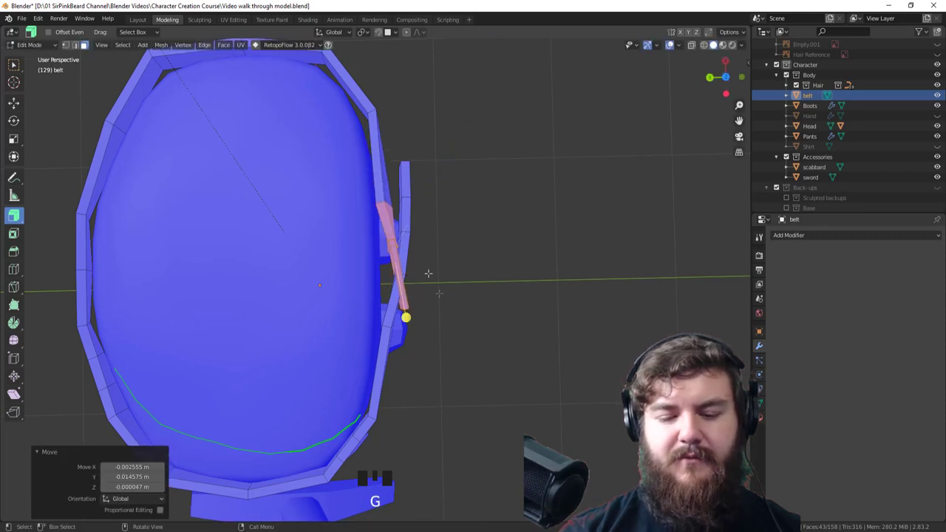
Step: Nudge a belt-end edge and vertex into place beside the buckle
key(2)
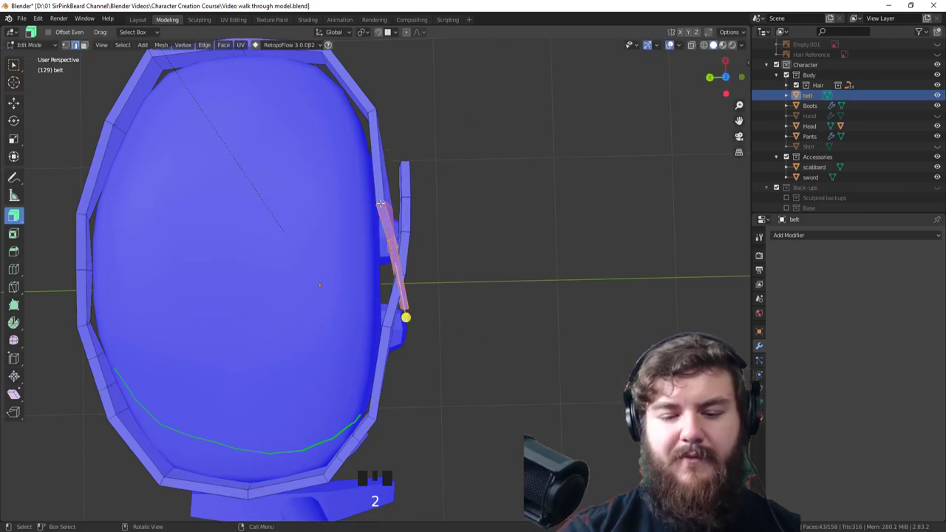
key(g)
click(439, 274)
middle_drag(439, 274, 429, 235)
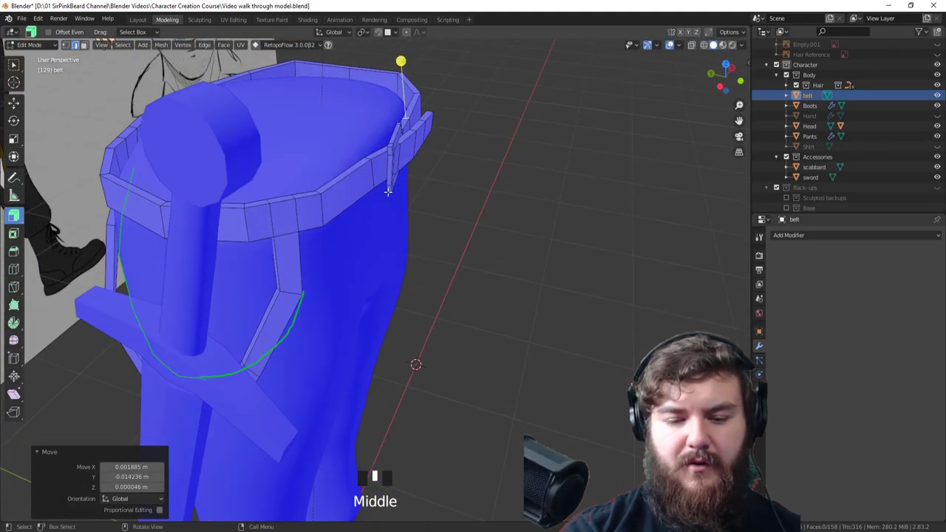
click(382, 213)
mouse_move(382, 213)
middle_down()
mouse_move(391, 217)
mouse_move(416, 159)
mouse_move(421, 211)
mouse_move(364, 208)
mouse_move(355, 232)
mouse_move(377, 226)
mouse_move(339, 211)
mouse_move(296, 213)
mouse_move(398, 214)
middle_up()
key(g)
click(402, 197)
Step: Move an edge on the lower side of the belt end
key(Tab)
key(Tab)
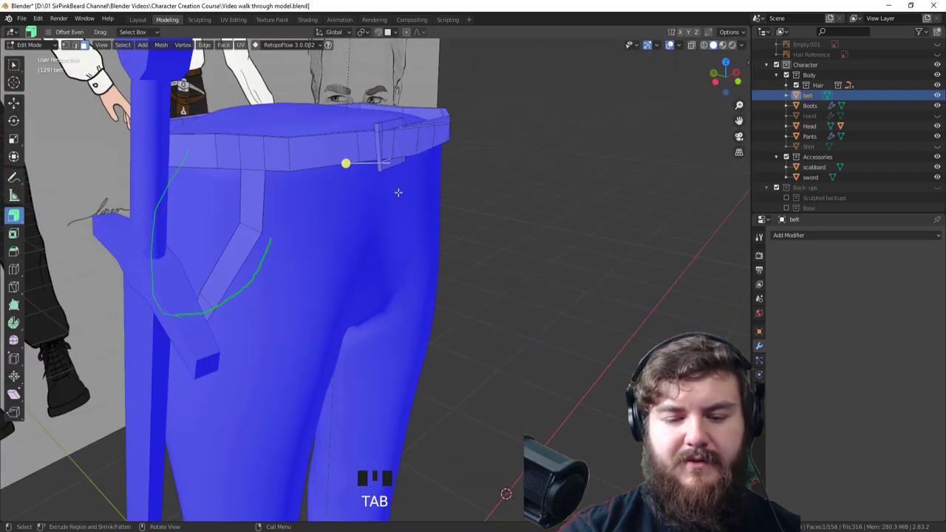
key(2)
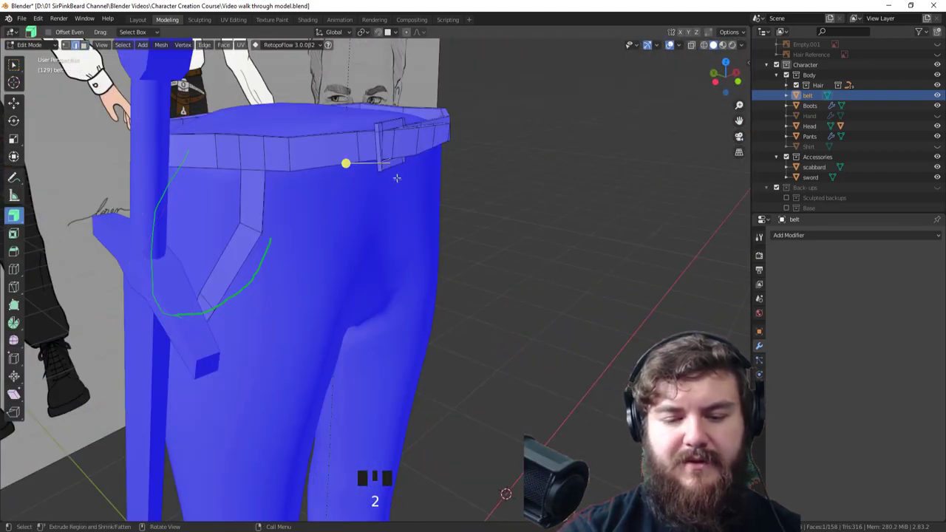
scroll(431, 192, up, 6)
middle_drag(450, 185, 464, 416)
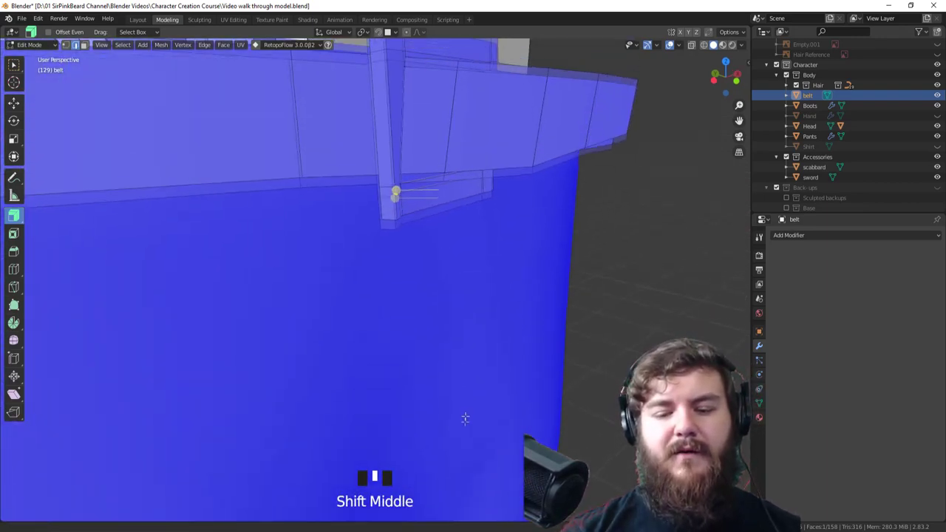
click(427, 246)
middle_drag(427, 246, 507, 295)
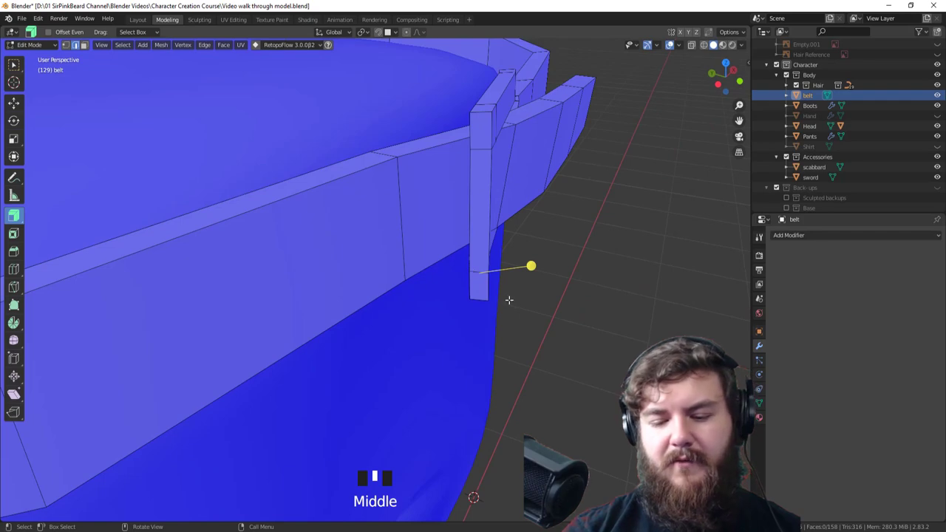
key(g)
click(520, 295)
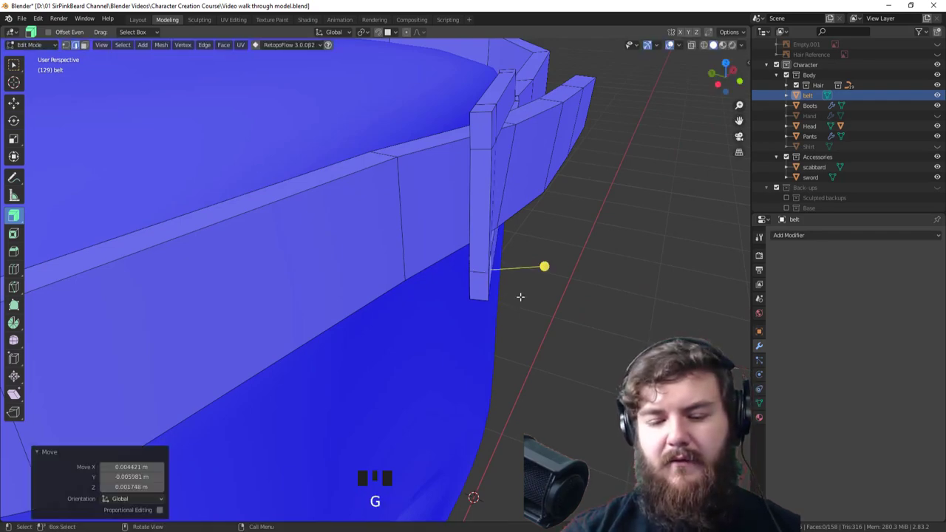
Step: Adjust one more belt-end edge and return to Object Mode
middle_drag(519, 296, 520, 251)
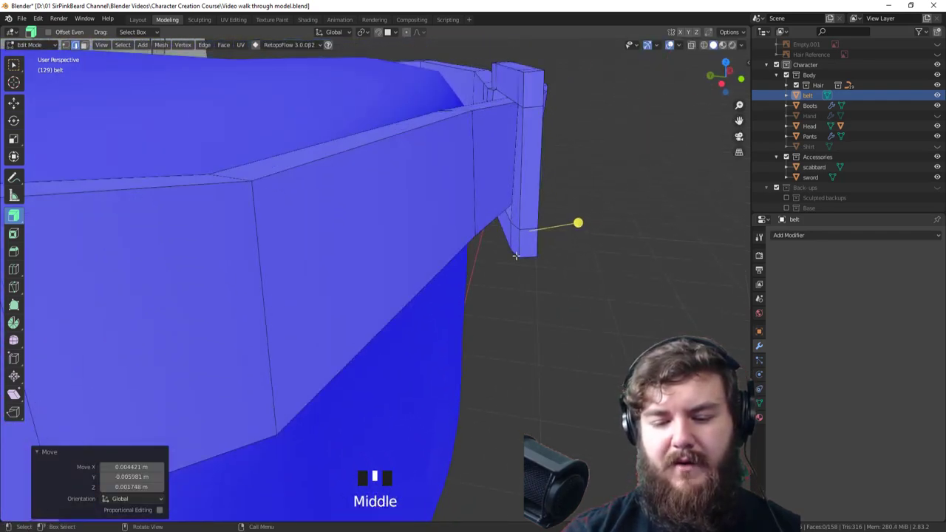
click(520, 251)
key(g)
click(553, 268)
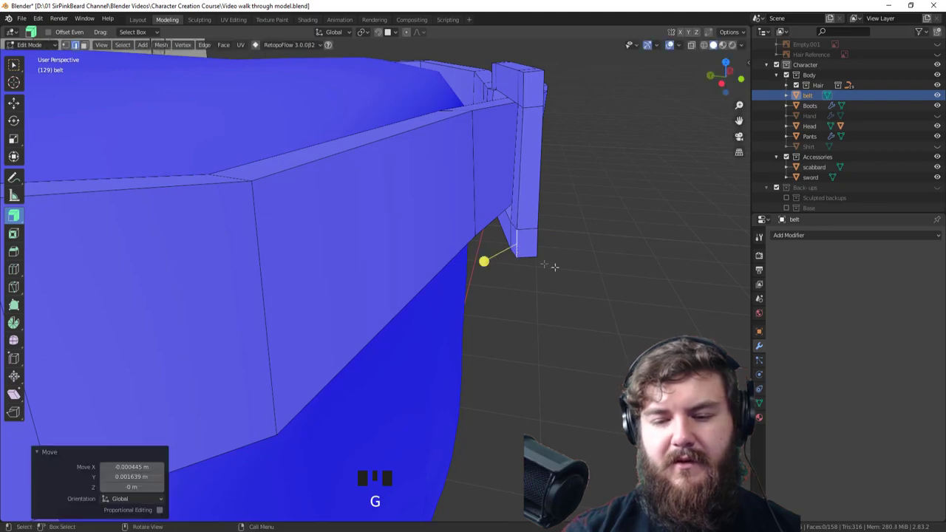
middle_drag(553, 268, 507, 333)
scroll(535, 307, down, 4)
key(Tab)
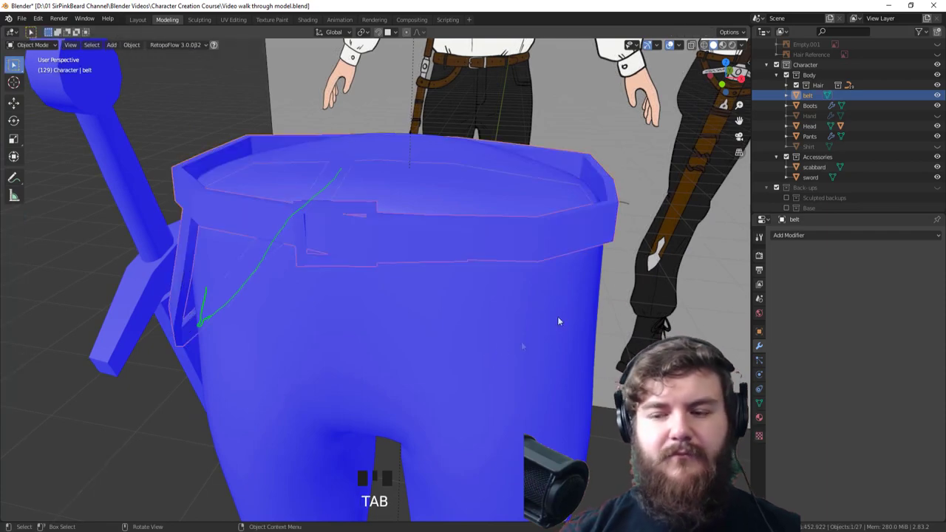
Step: Turn off Face Orientation in the viewport overlays
click(678, 44)
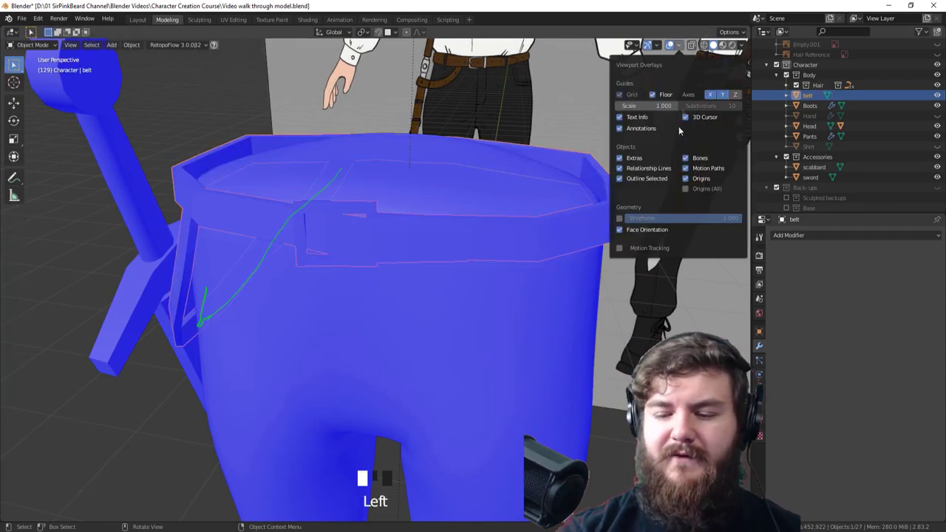
click(619, 230)
middle_drag(500, 357, 359, 317)
scroll(573, 324, down, 5)
Step: Set the belt's Auto Smooth Angle to 45.1° in Object Data properties
click(759, 403)
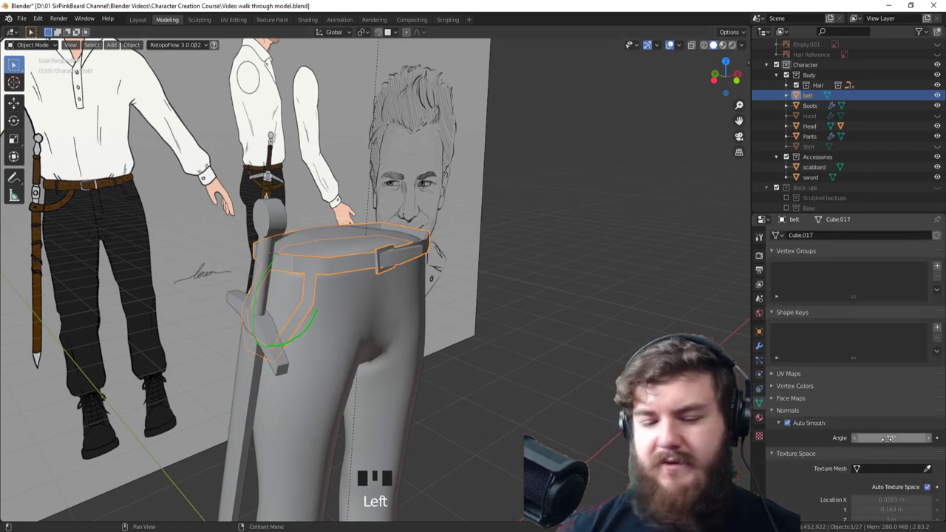
drag(874, 441, 897, 439)
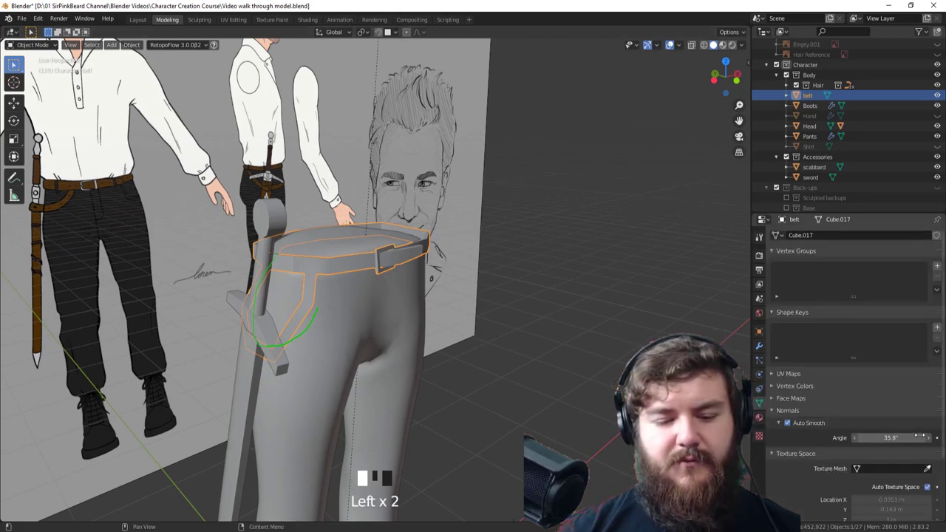
drag(929, 437, 887, 440)
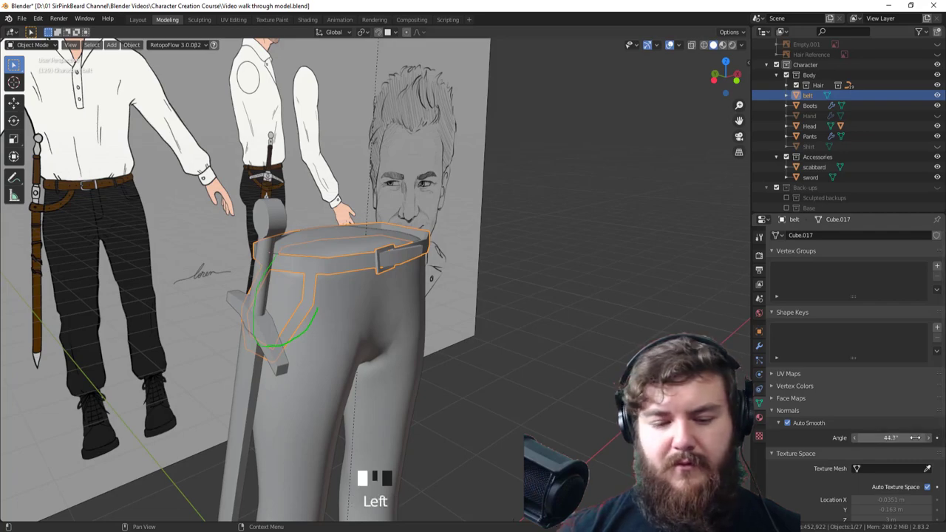
middle_drag(414, 329, 452, 287)
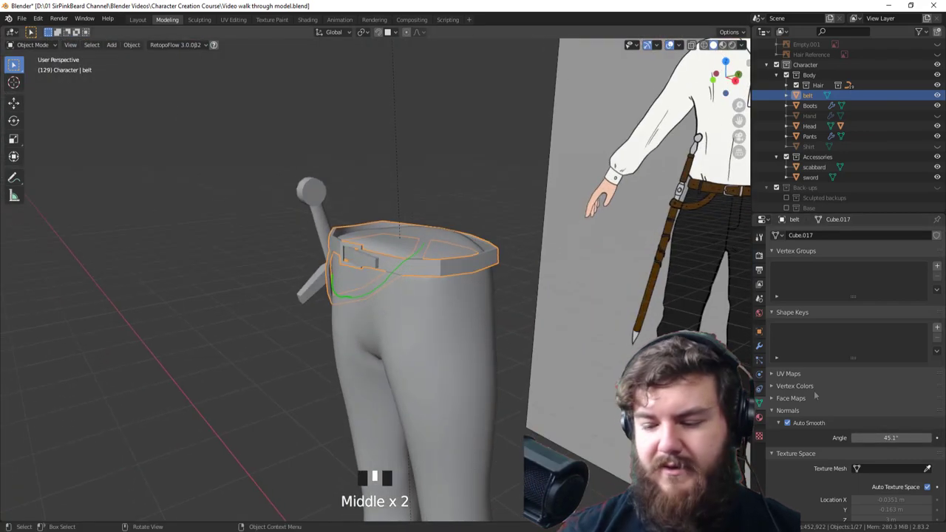
key(Tab)
Step: Move a belt vertex and a belt loop into place around the scabbard
click(441, 273)
middle_drag(441, 273, 473, 318)
key(g)
click(473, 317)
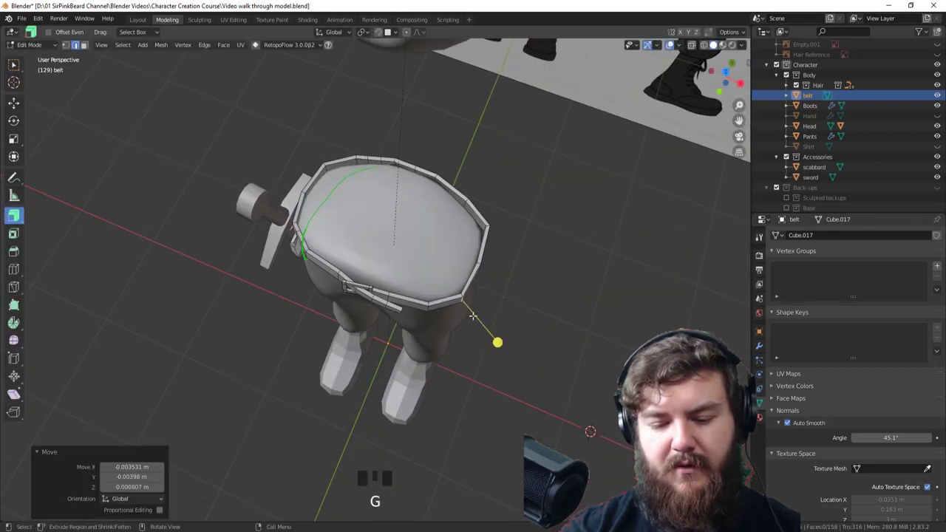
alt+click(497, 320)
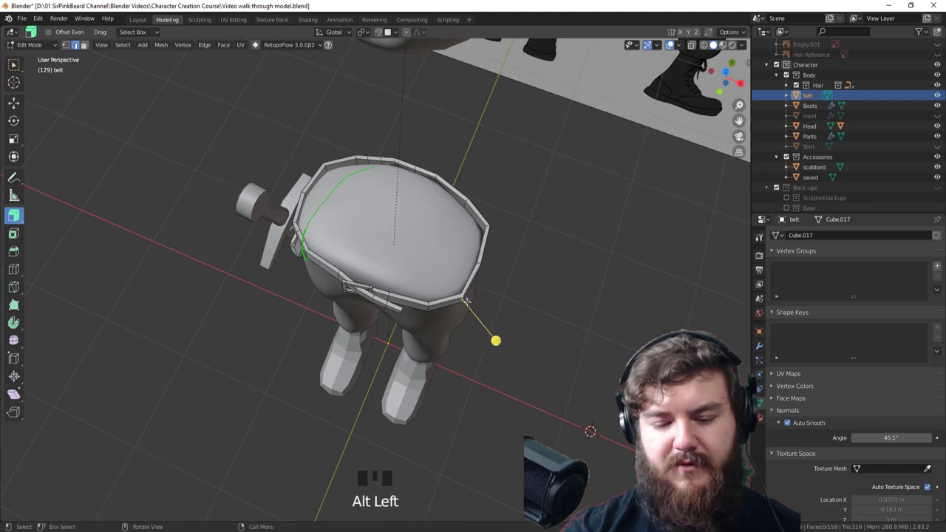
middle_drag(497, 320, 488, 321)
key(g)
click(534, 290)
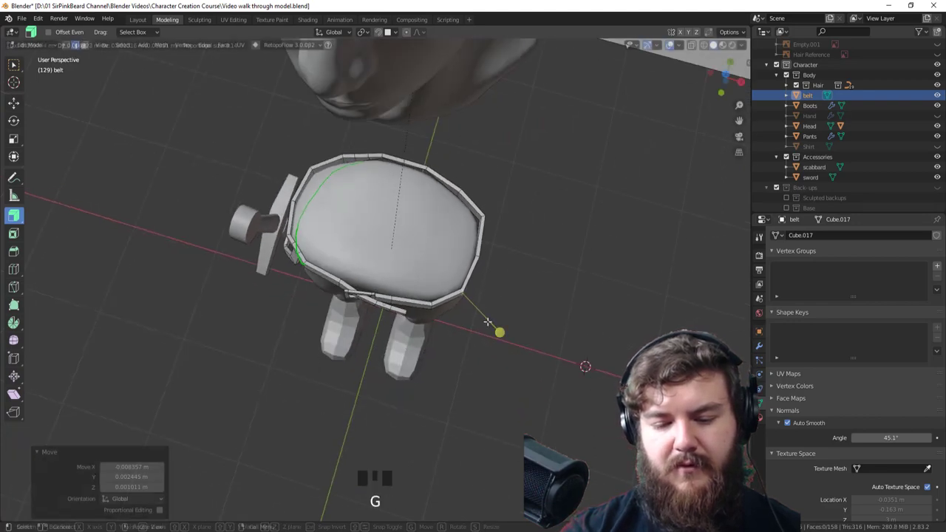
Step: Shift another belt loop about 0.0078 m on X and 0.011 m on Y, then exit Edit Mode
middle_drag(543, 283, 410, 503)
alt+click(499, 358)
key(g)
click(505, 392)
key(Tab)
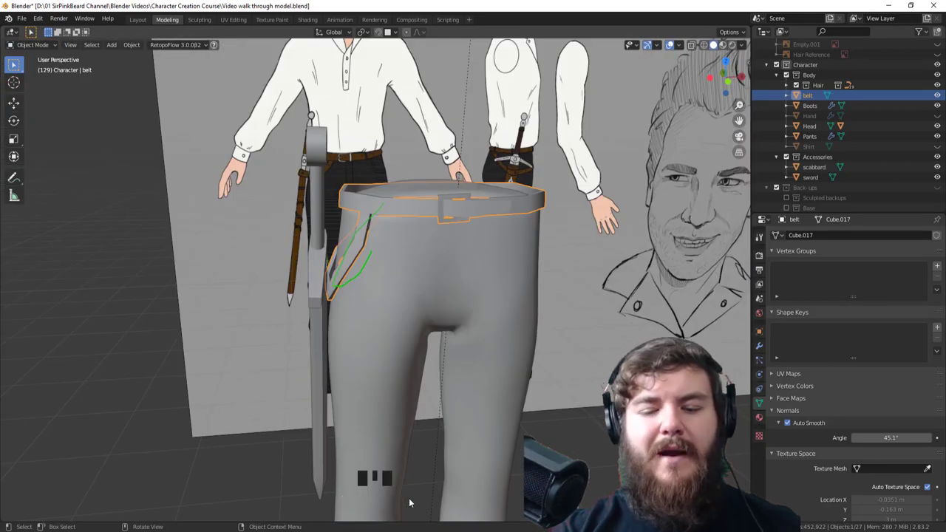
Step: In Edit Mode, select the strap's lower edge loop and view it from the left side
mouse_move(581, 260)
middle_down()
mouse_move(592, 265)
mouse_move(570, 261)
middle_up()
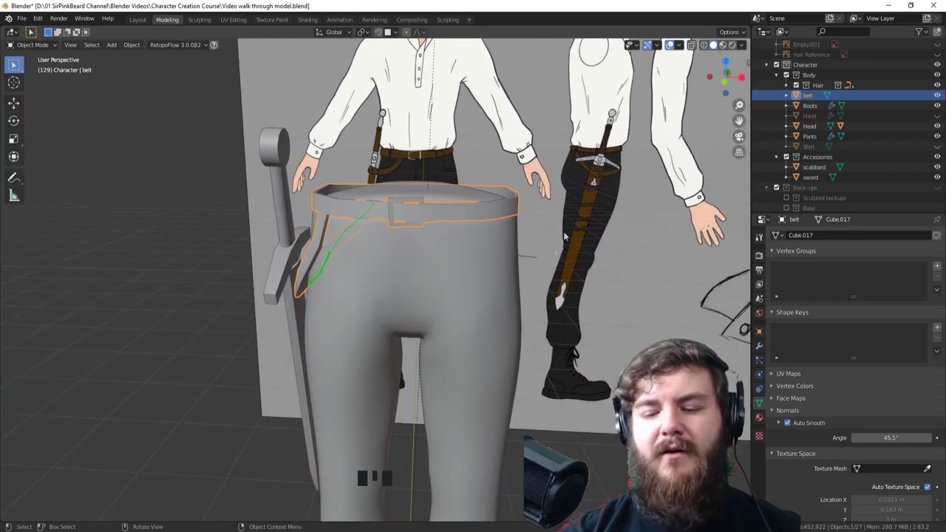
mouse_move(456, 340)
middle_down()
mouse_move(496, 333)
mouse_move(388, 314)
mouse_move(397, 290)
middle_up()
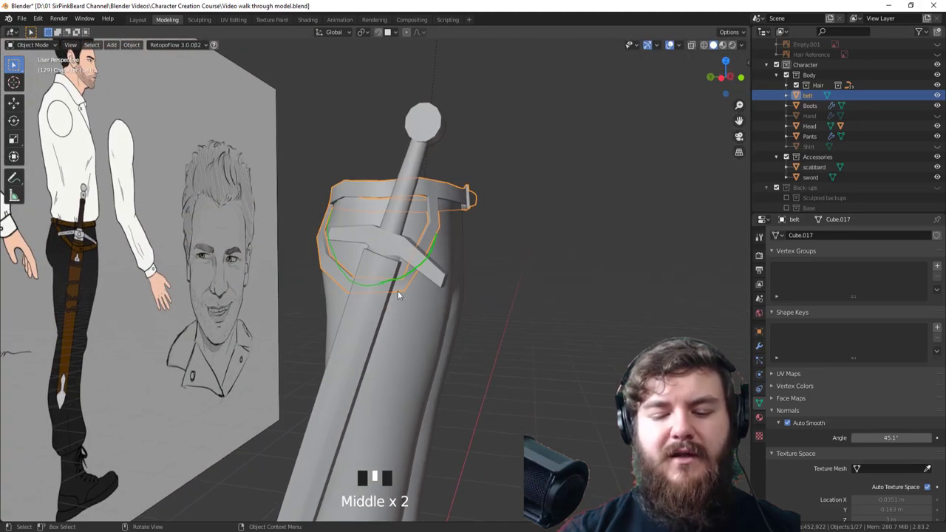
key(Tab)
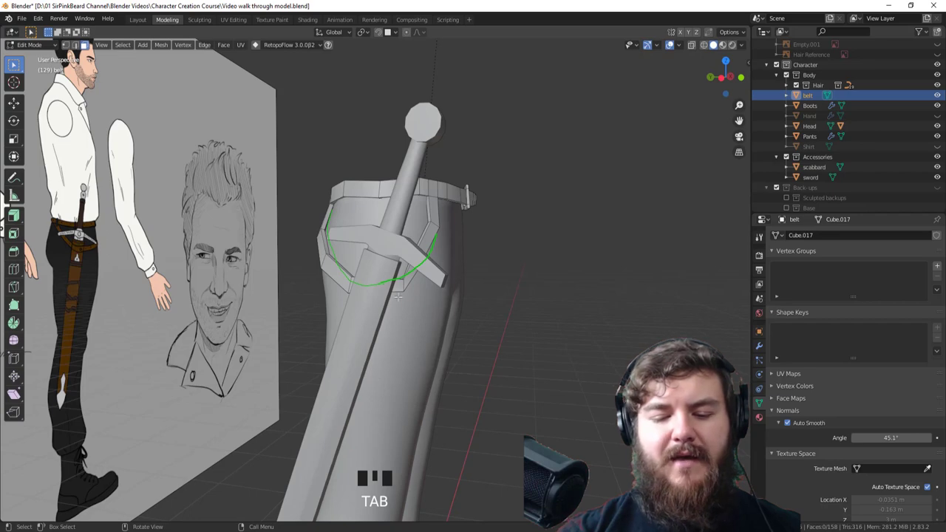
mouse_move(402, 292)
middle_down()
mouse_move(407, 299)
mouse_move(395, 270)
middle_up()
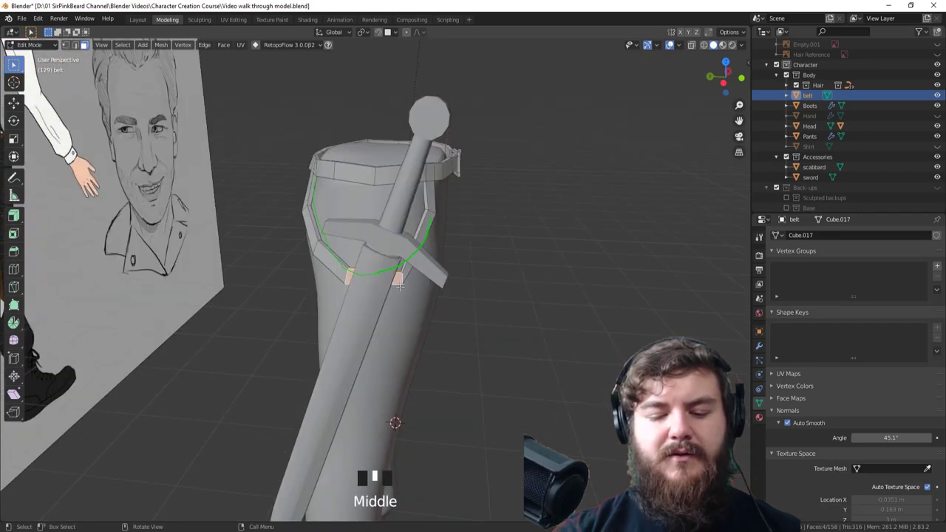
alt+click(395, 270)
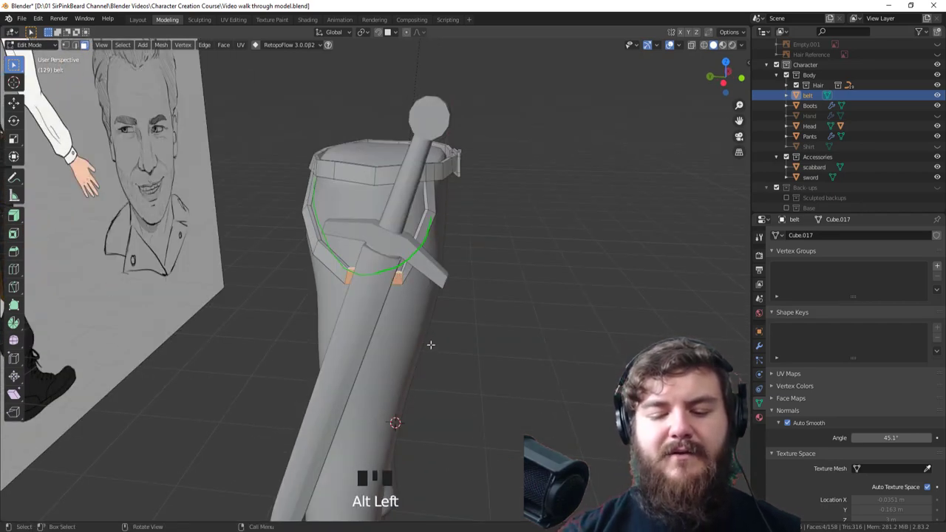
key(ctrl+KP_3)
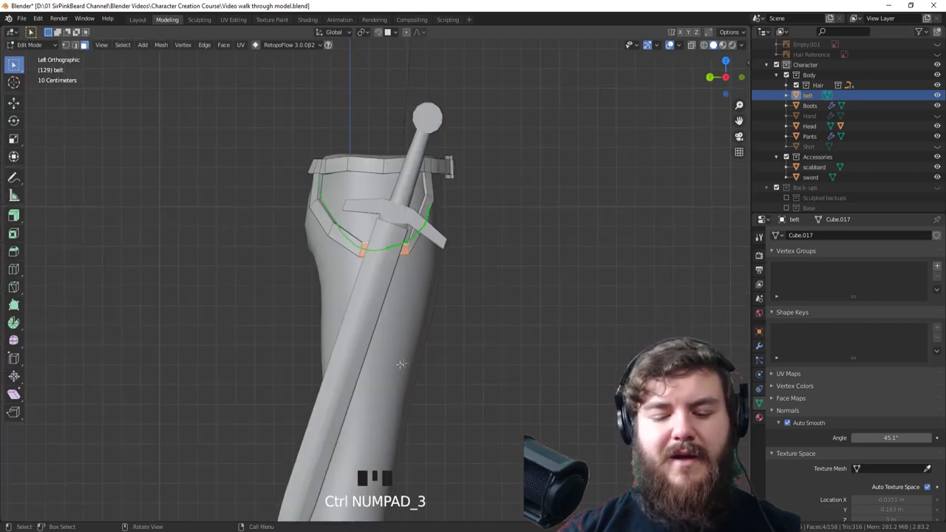
Step: Rotate the loop 12.4°, scale it to 0.866, and move it 0.007767 m
key(r)
click(435, 325)
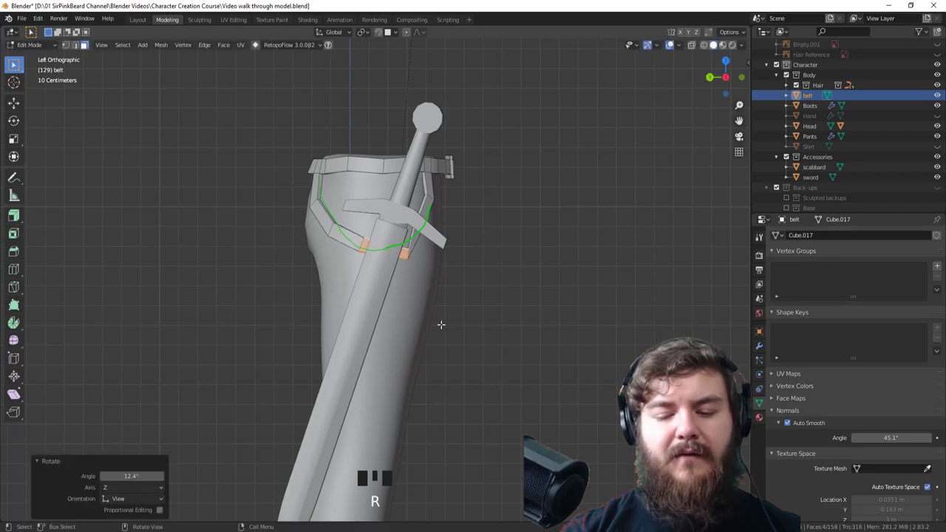
key(s)
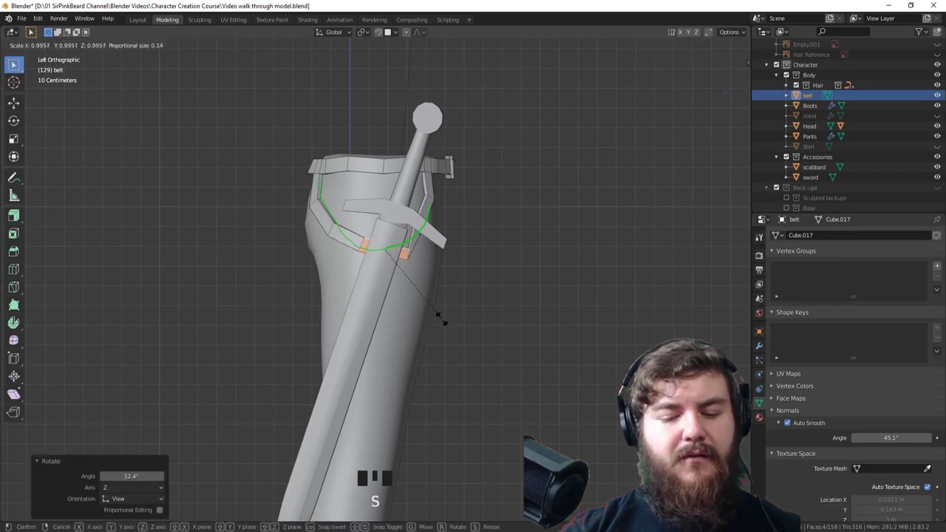
click(431, 309)
key(g)
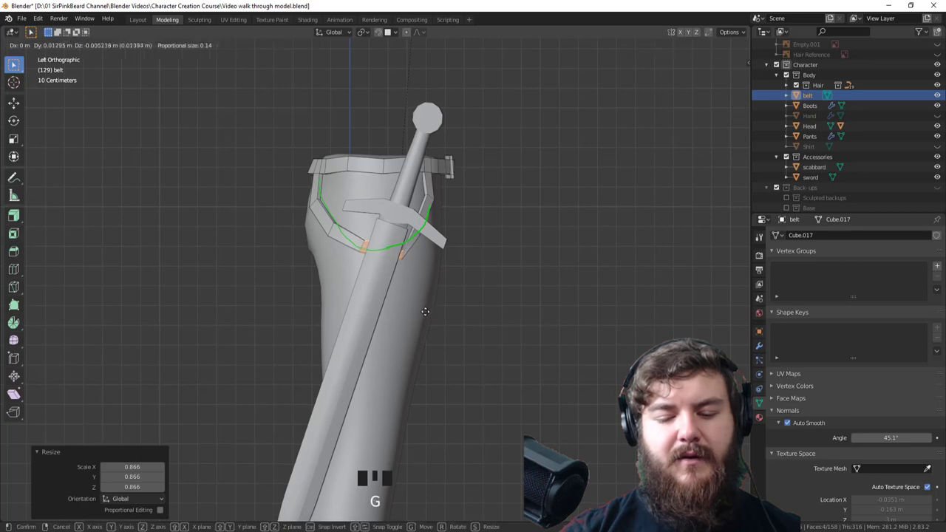
click(427, 312)
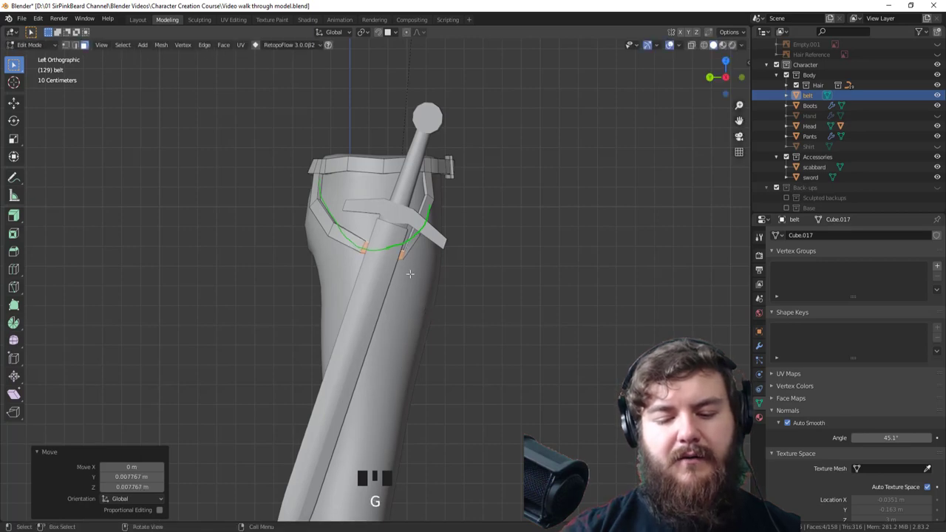
middle_drag(410, 275, 381, 274)
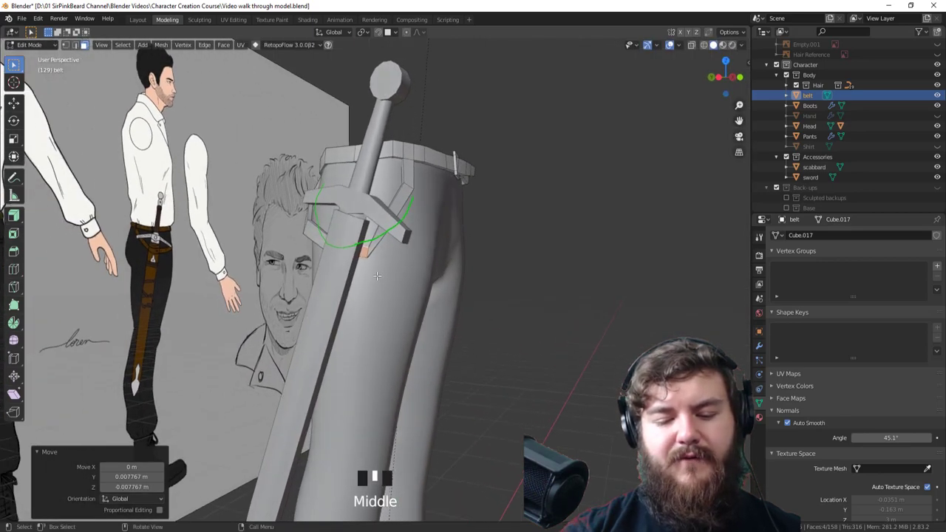
Step: Move the strap's lower edge loop down along the scabbard
middle_drag(385, 269, 347, 258)
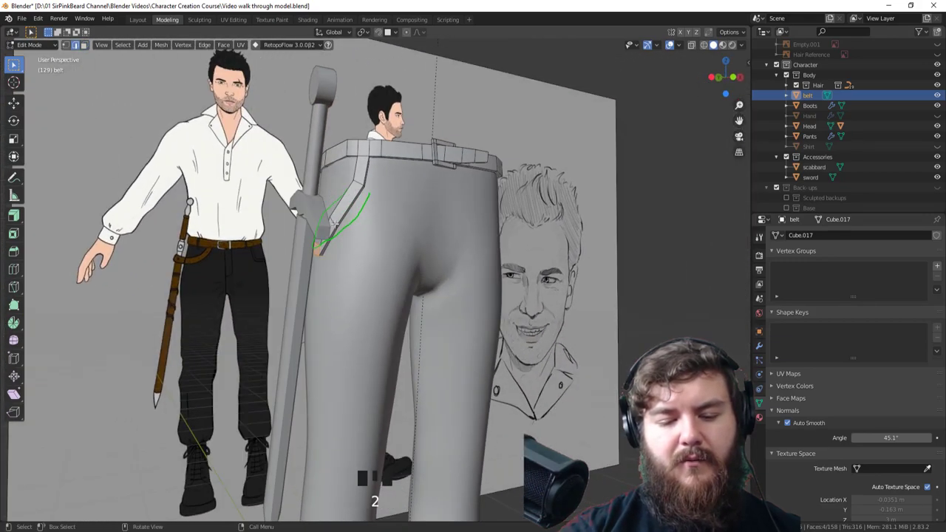
alt+click(335, 224)
middle_drag(335, 223, 397, 244)
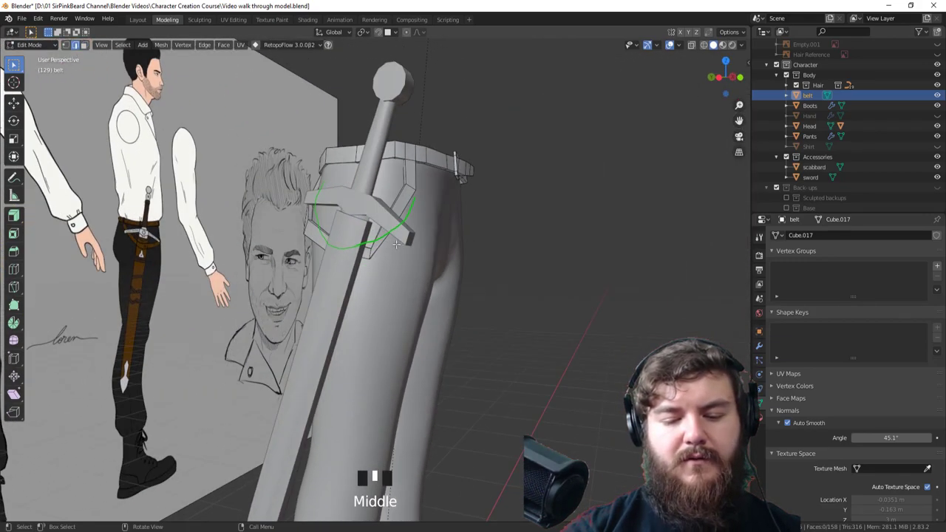
key(g)
click(399, 260)
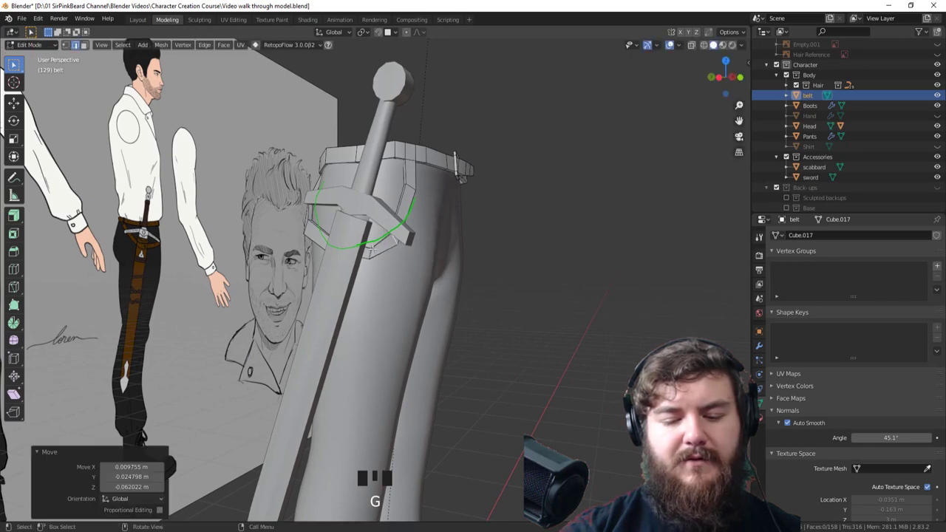
Step: Reposition the selected strap edges against the sword's scabbard
middle_drag(372, 251, 374, 279)
click(386, 290)
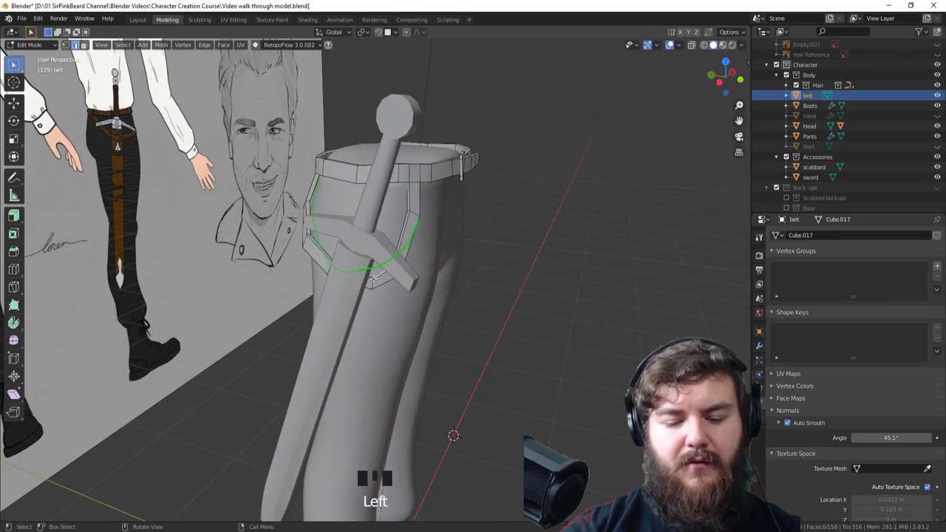
click(374, 280)
middle_drag(379, 294, 338, 305)
key(g)
click(383, 266)
Step: Select the strap's end face in face mode and begin extruding it
click(380, 273)
key(3)
click(407, 258)
key(e)
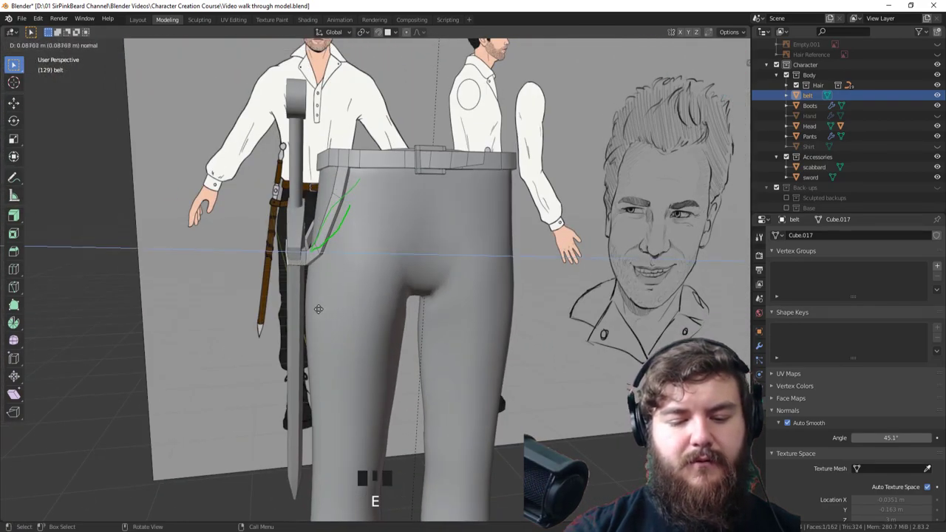
Step: Confirm the short strip extruded from the strap end across the scabbard
click(318, 308)
middle_drag(318, 308, 464, 383)
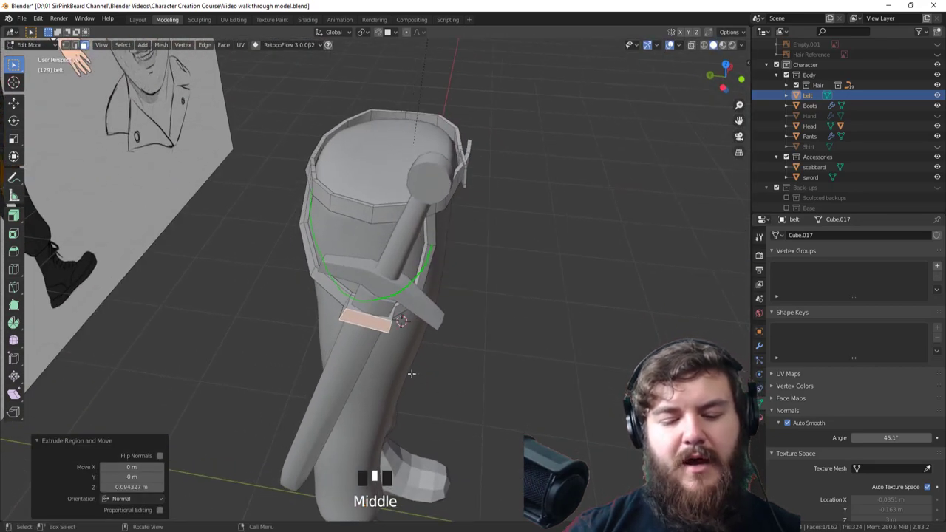
click(340, 316)
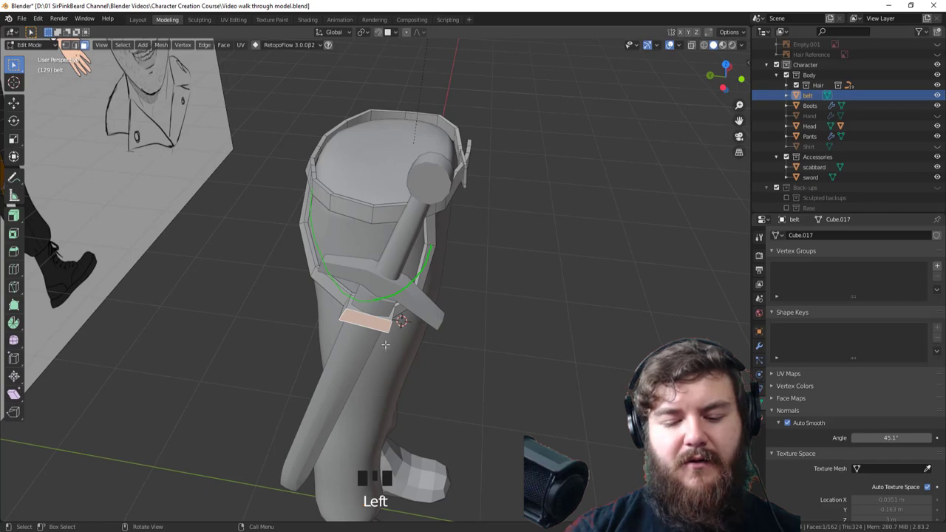
middle_drag(385, 344, 326, 305)
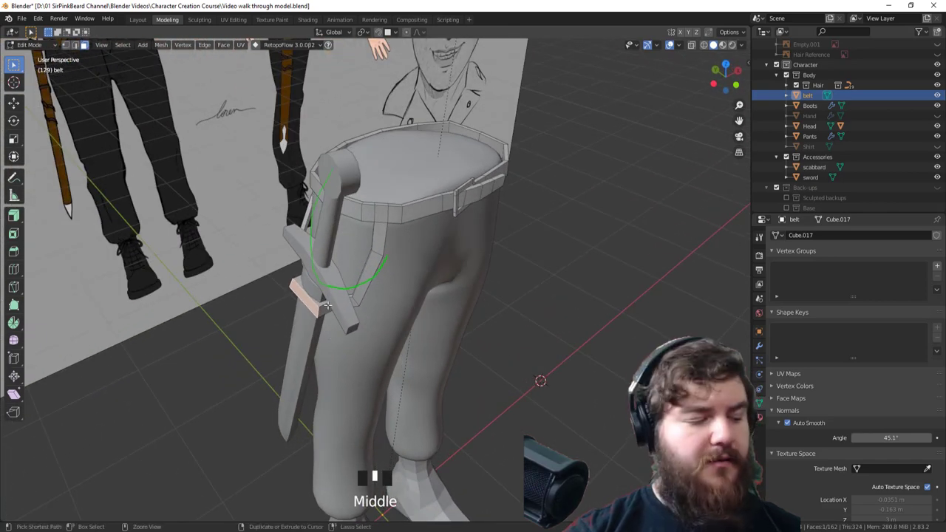
Step: Add a loop cut across the new strip
key(ctrl+r)
click(325, 303)
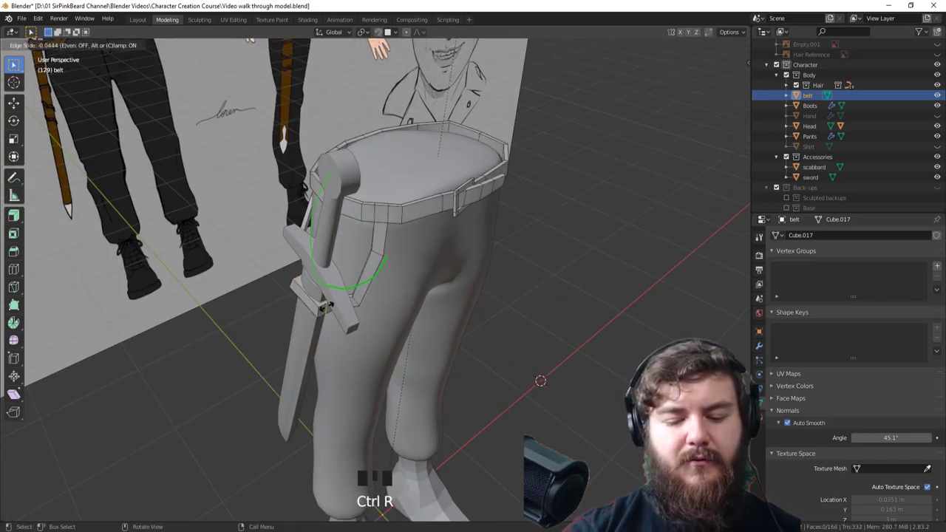
click(324, 307)
middle_drag(331, 343, 396, 371)
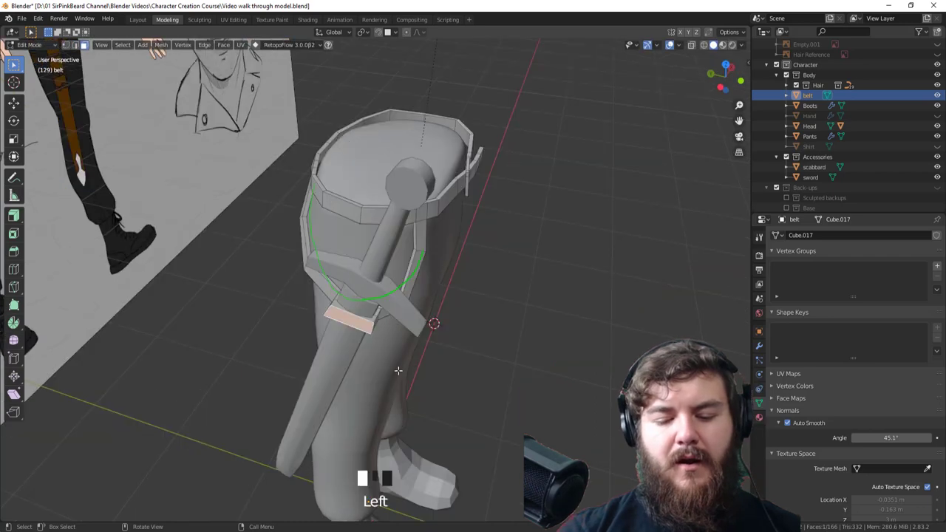
Step: With Normal transform orientation, scale the strip to 0.811 along Y
click(347, 33)
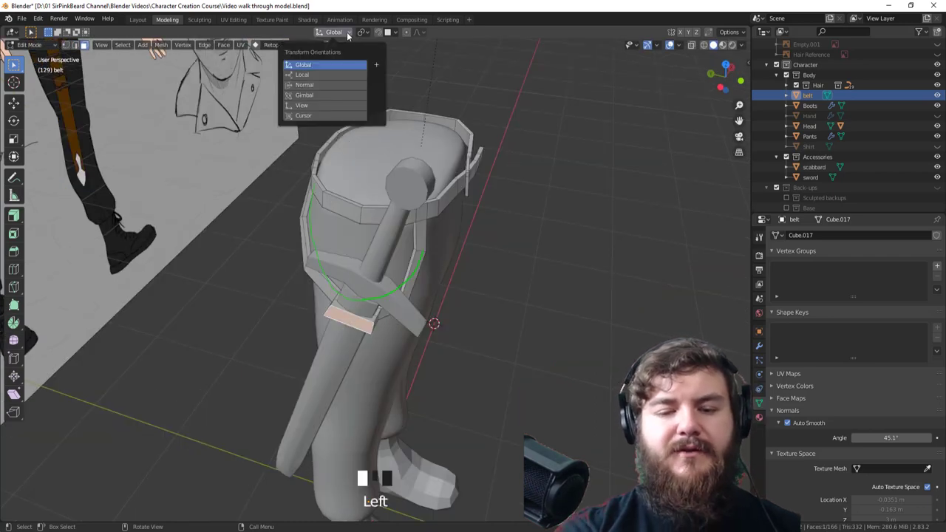
click(342, 83)
middle_drag(381, 311, 391, 376)
key(s)
key(x)
key(x)
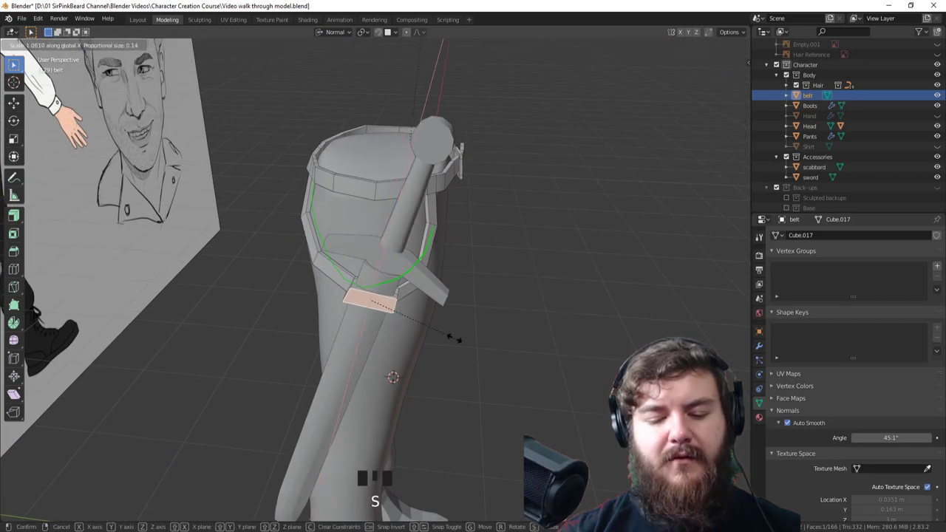
key(y)
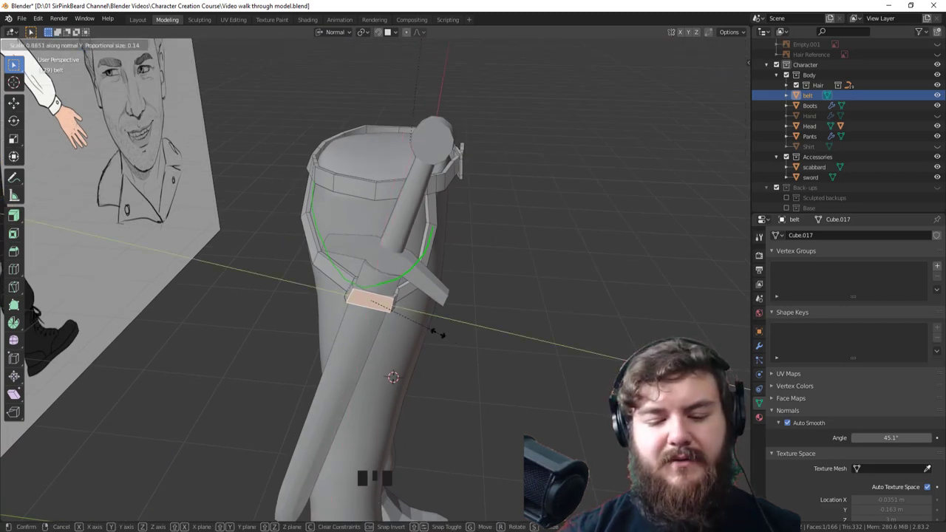
click(435, 334)
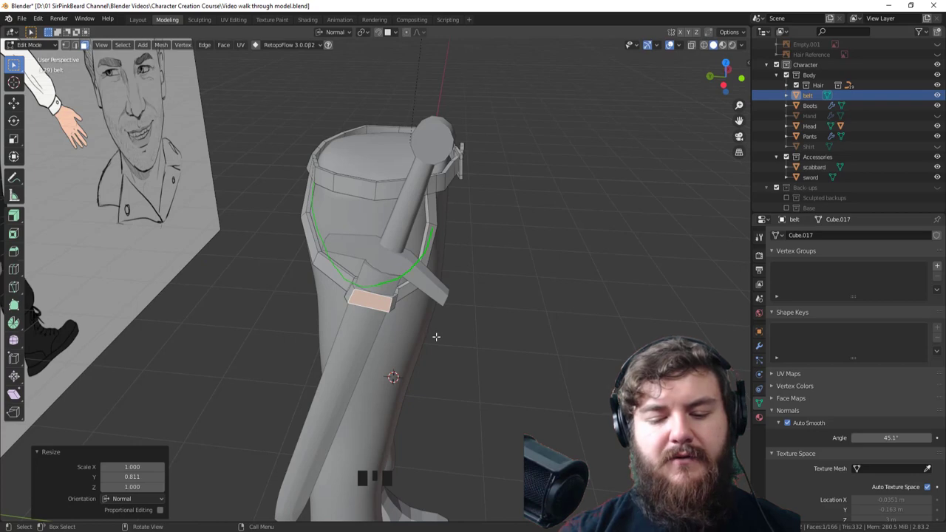
mouse_move(437, 337)
middle_down()
mouse_move(447, 354)
mouse_move(438, 347)
middle_up()
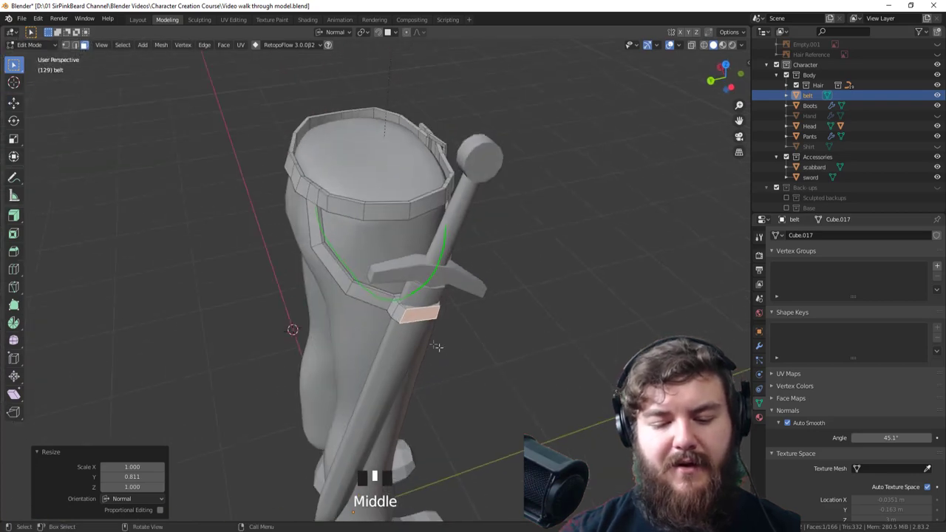
Step: Select two faces on the belt, then return to Object Mode
click(391, 307)
shift+click(399, 318)
middle_drag(394, 311, 561, 317)
key(Tab)
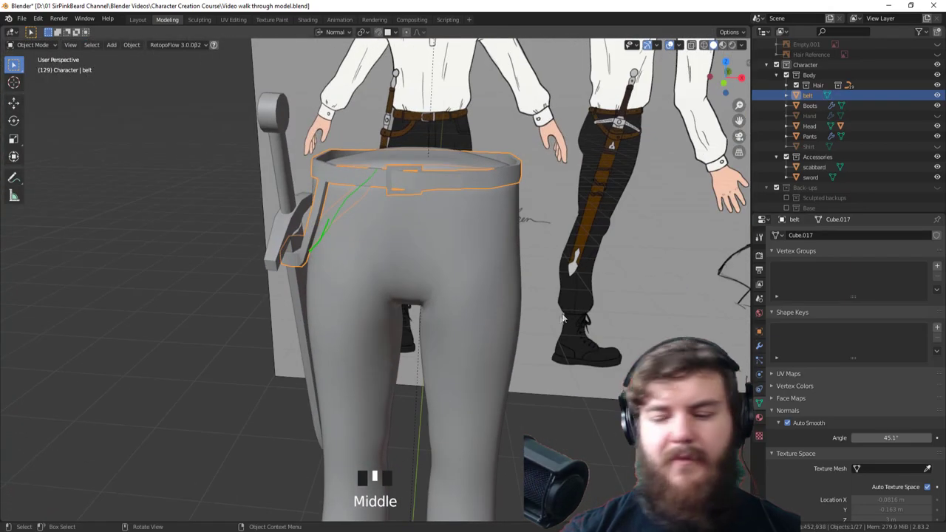
Step: Zoom out to view the whole belt, its buckle, and the scabbard strap
scroll(537, 326, down, 4)
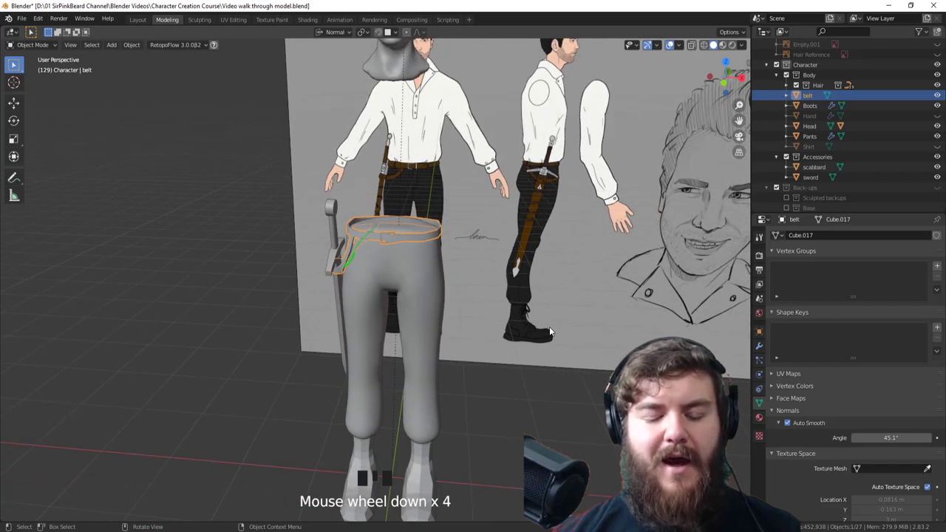